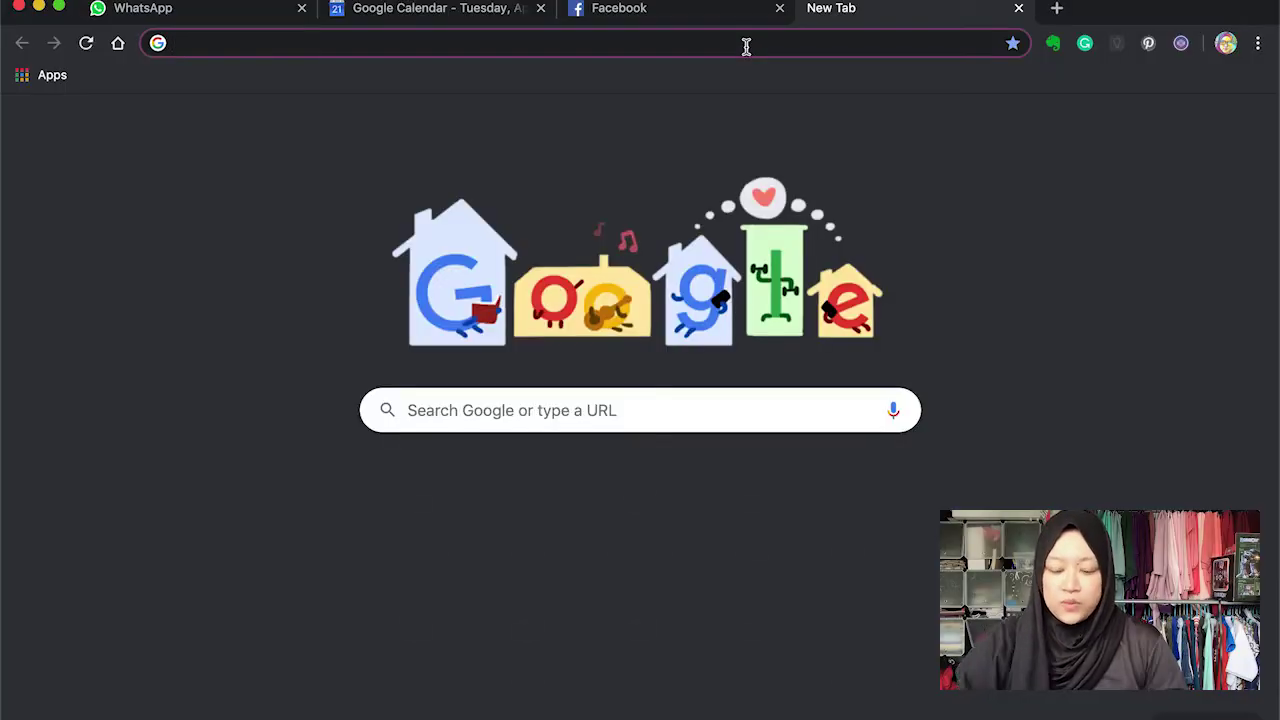
Go to classroom.google.com.
type("cls")
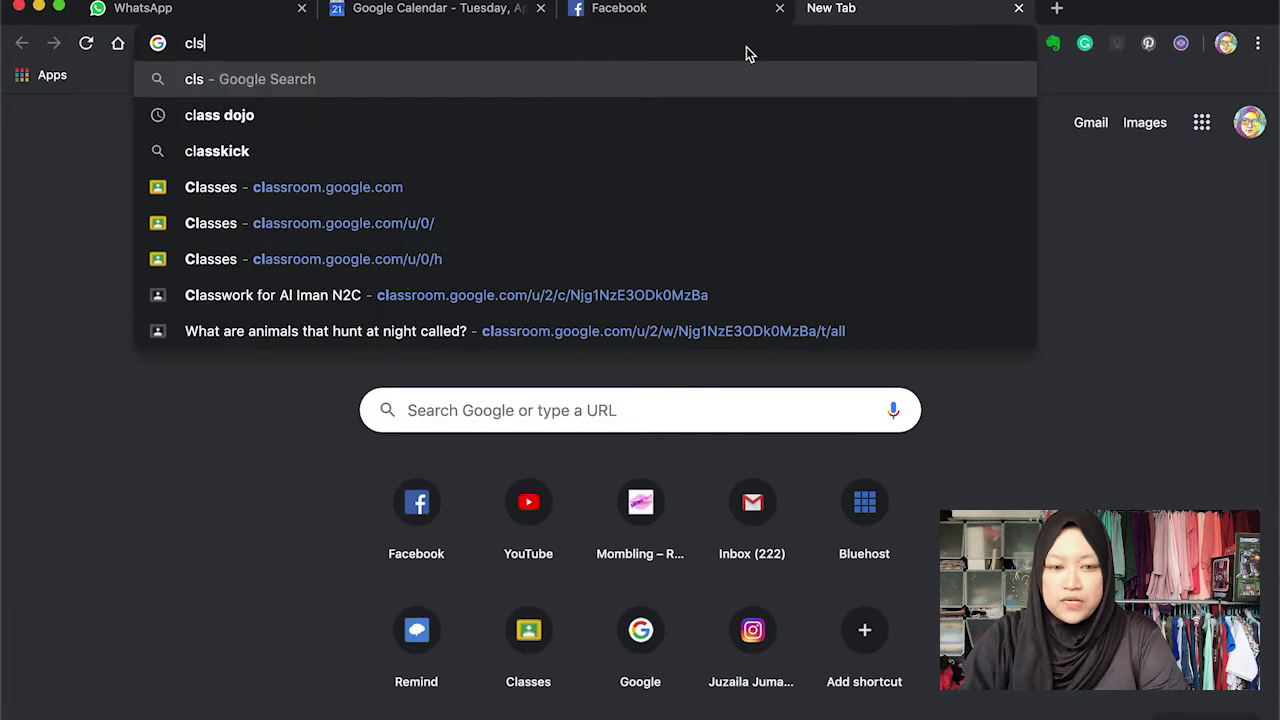
type("s")
key("BackSpace")
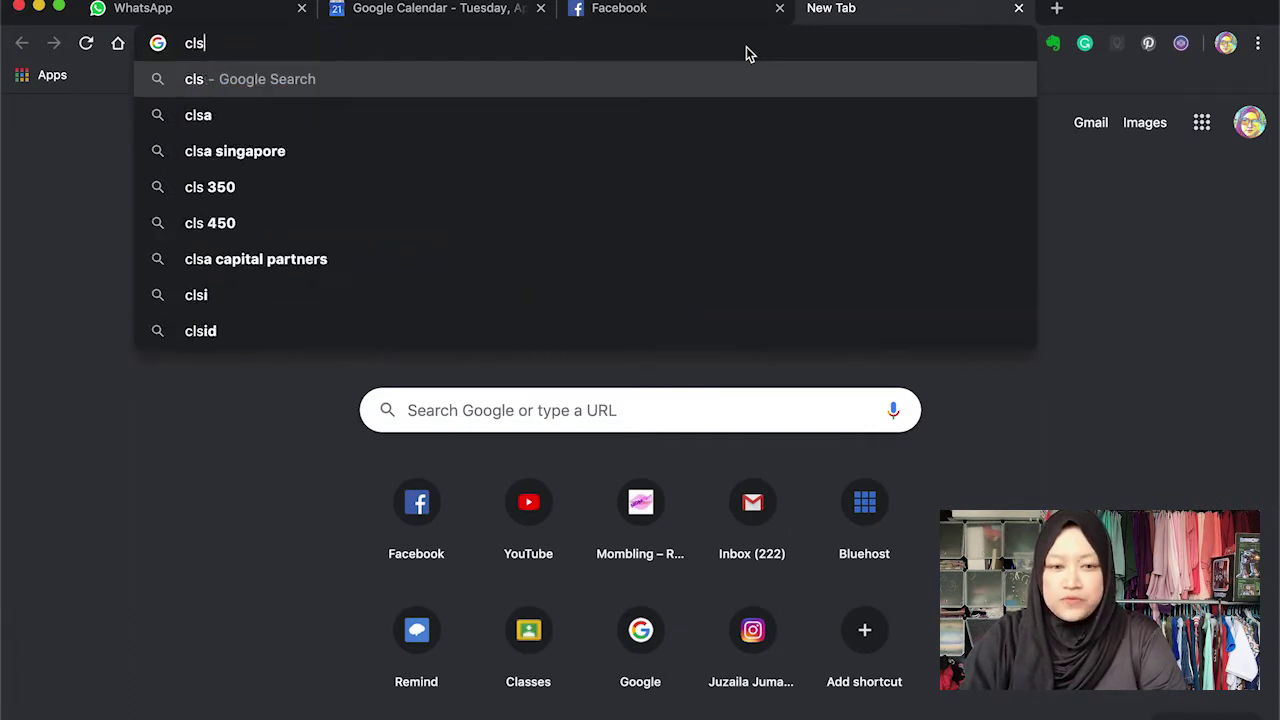
type("assr")
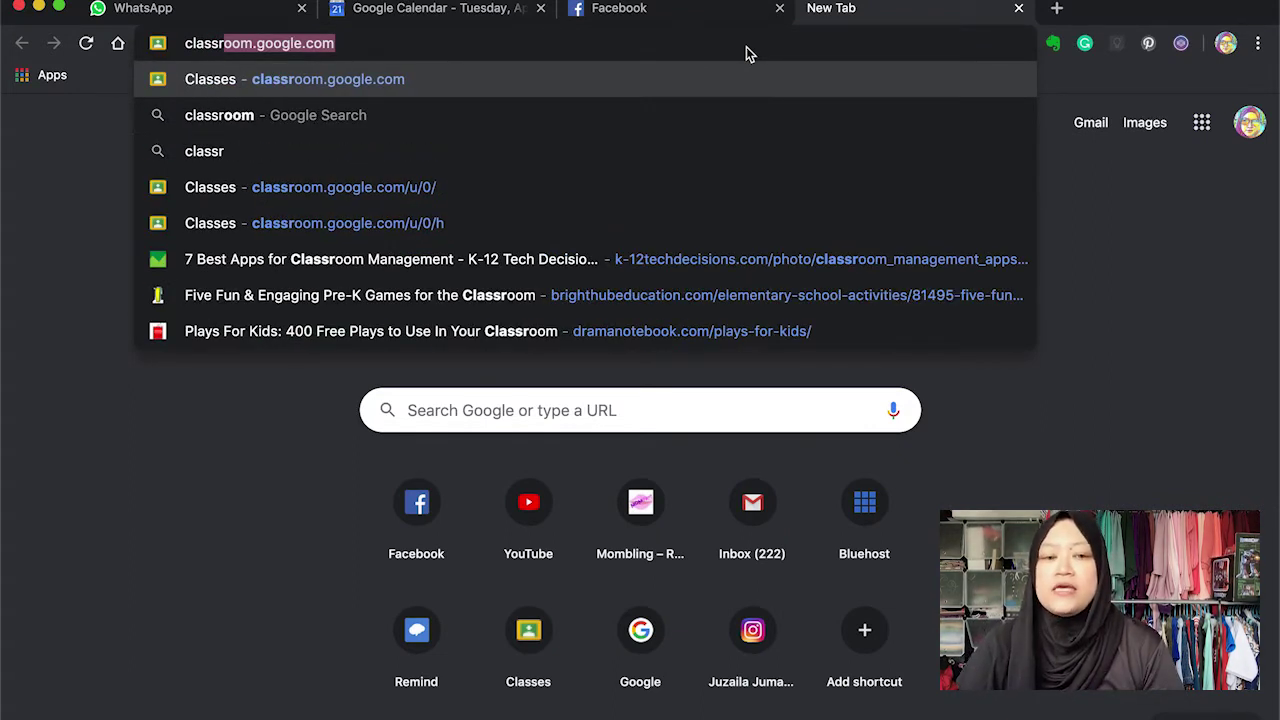
type("oom.g")
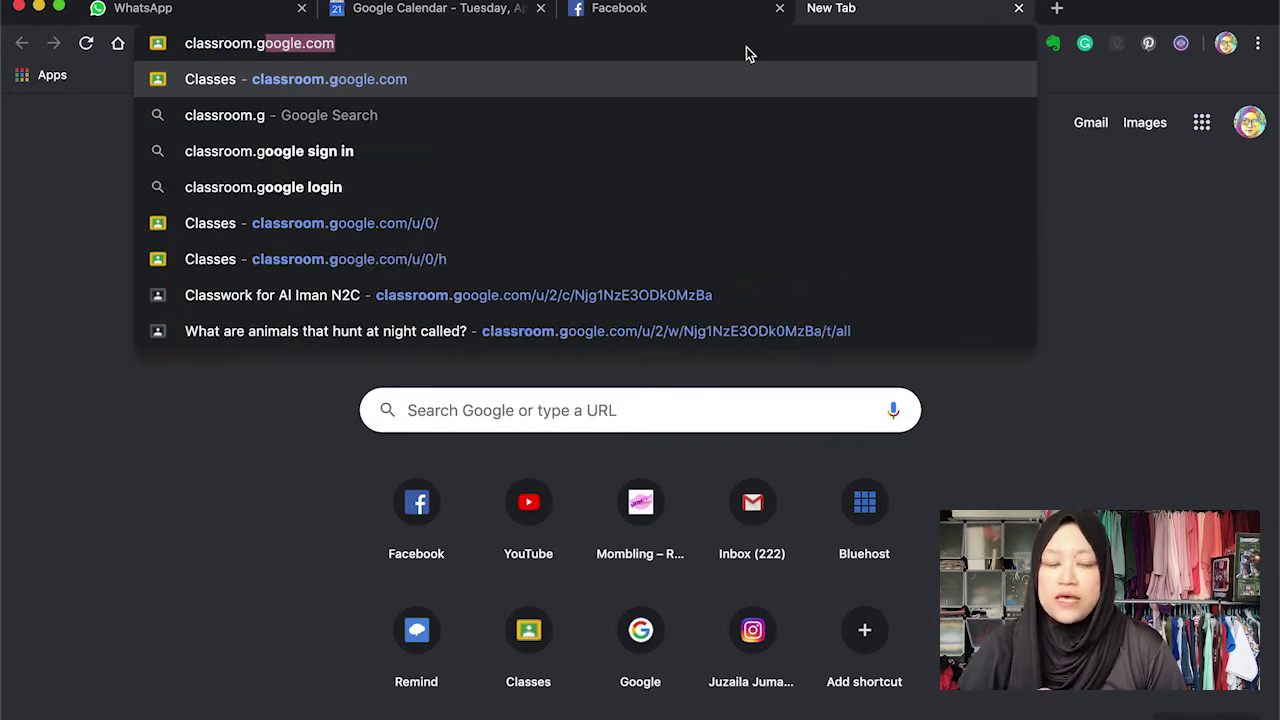
type("oogle.com")
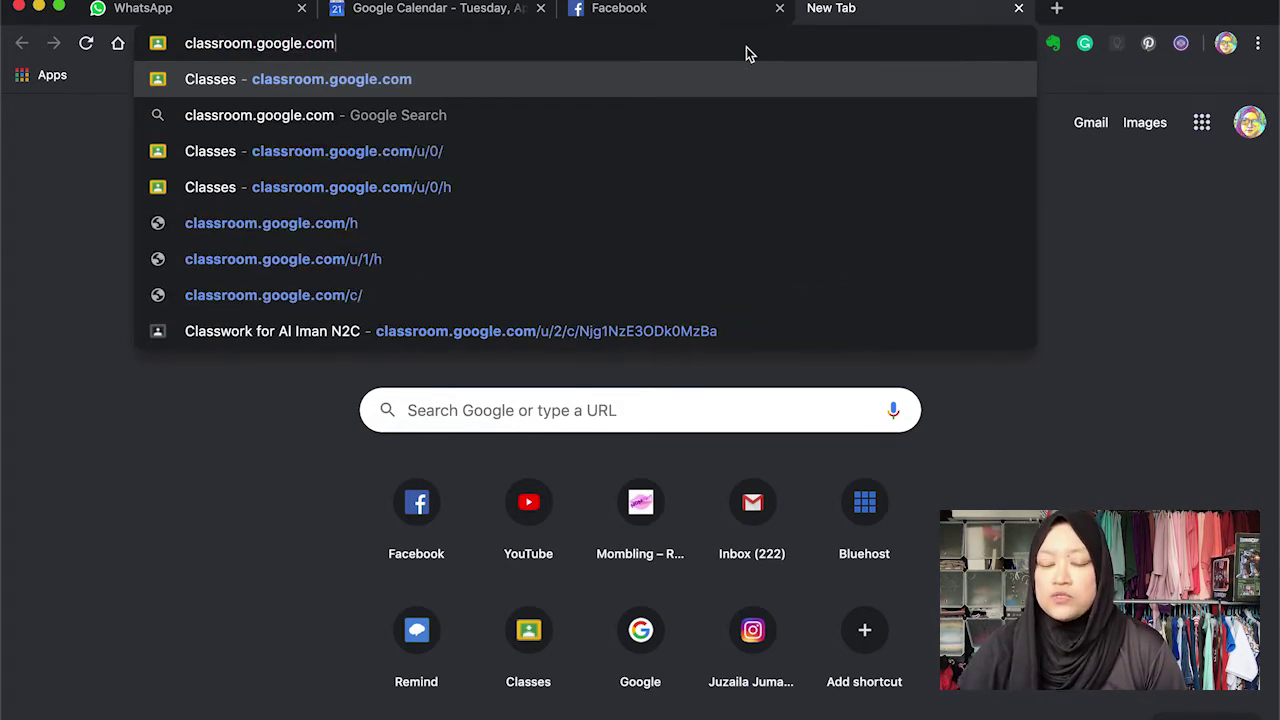
key("Return")
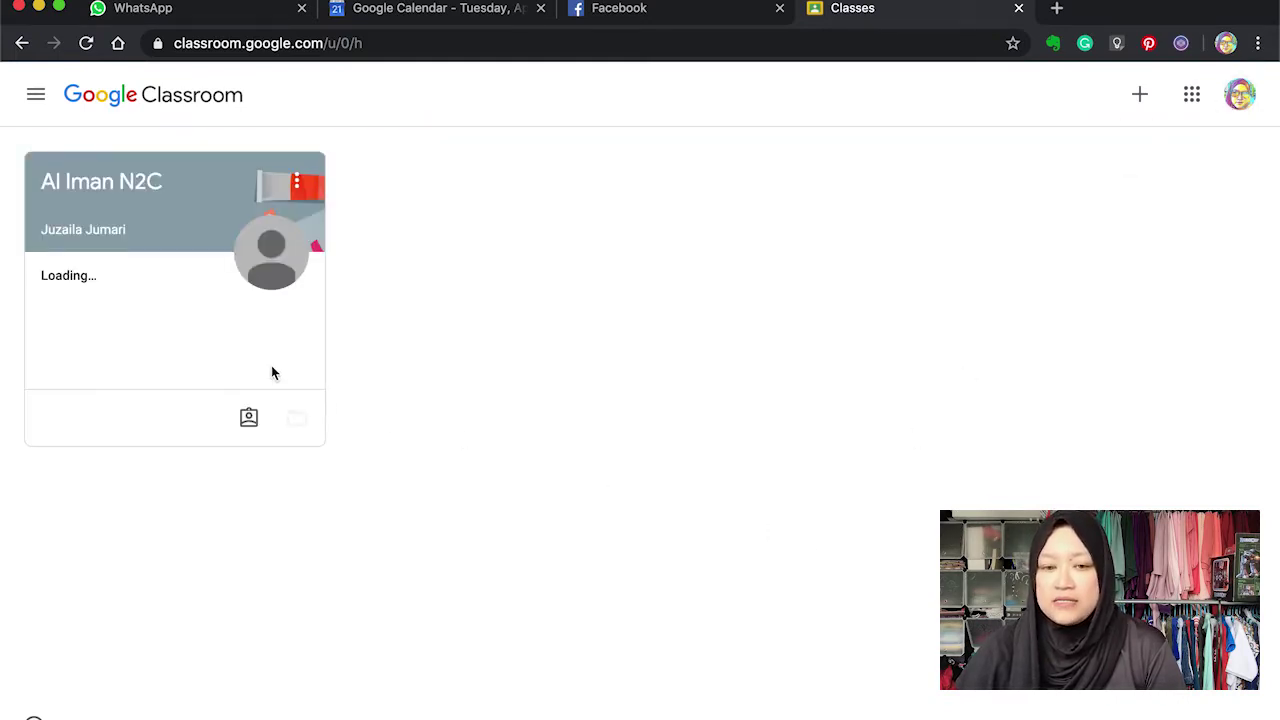
Open the Al Iman N2C class as a student and look through today's lesson post, its attachments and its class comment field.
left_click(151, 213)
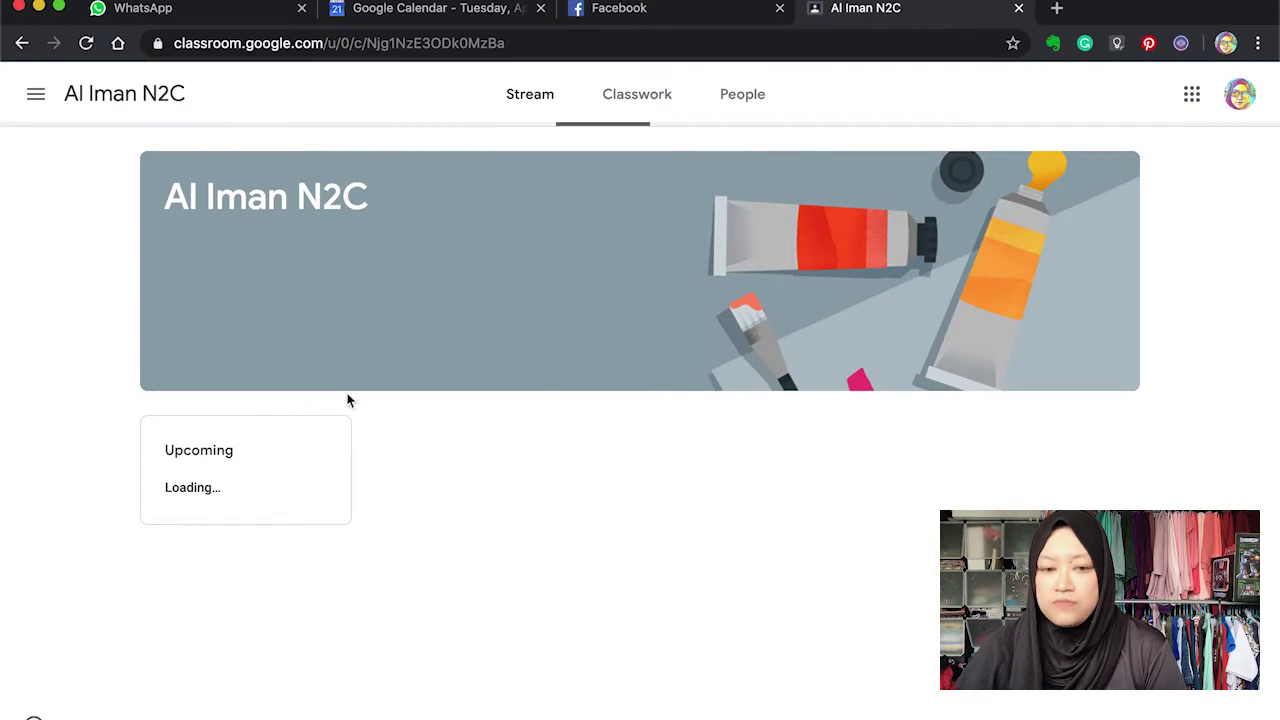
scroll(481, 505, "down", 1)
scroll(481, 502, "down", 5)
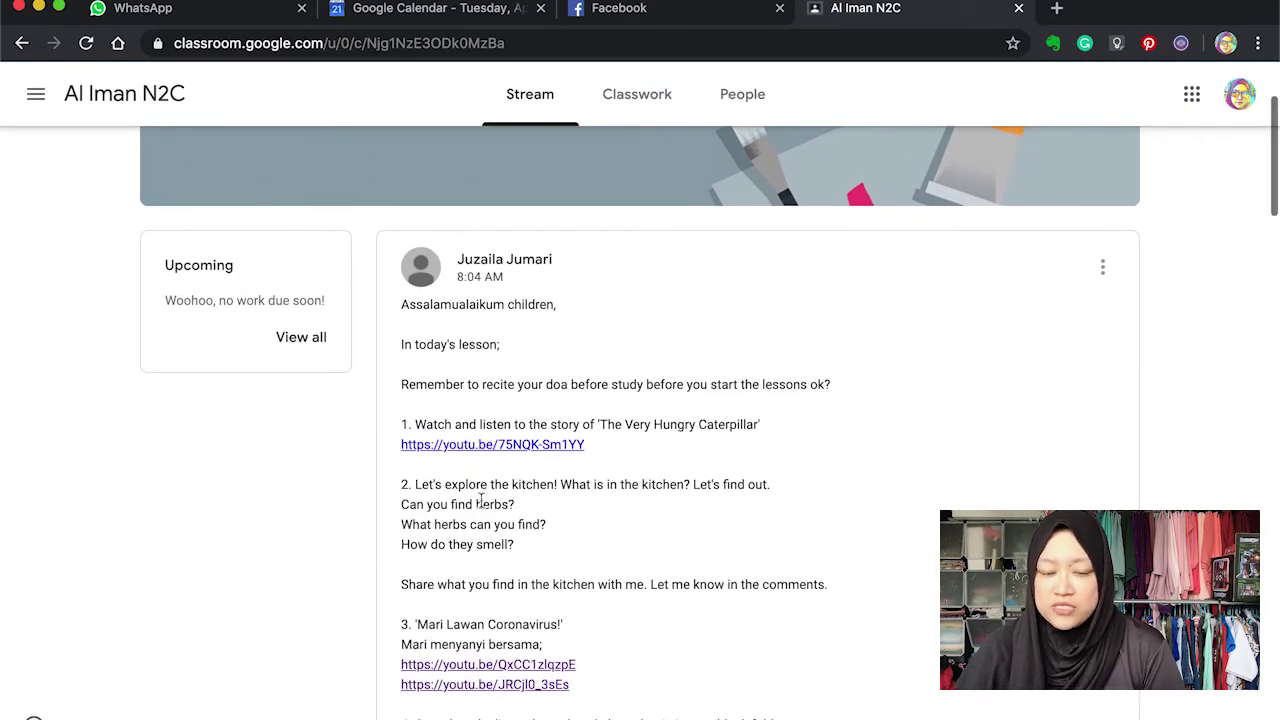
scroll(483, 508, "up", 5)
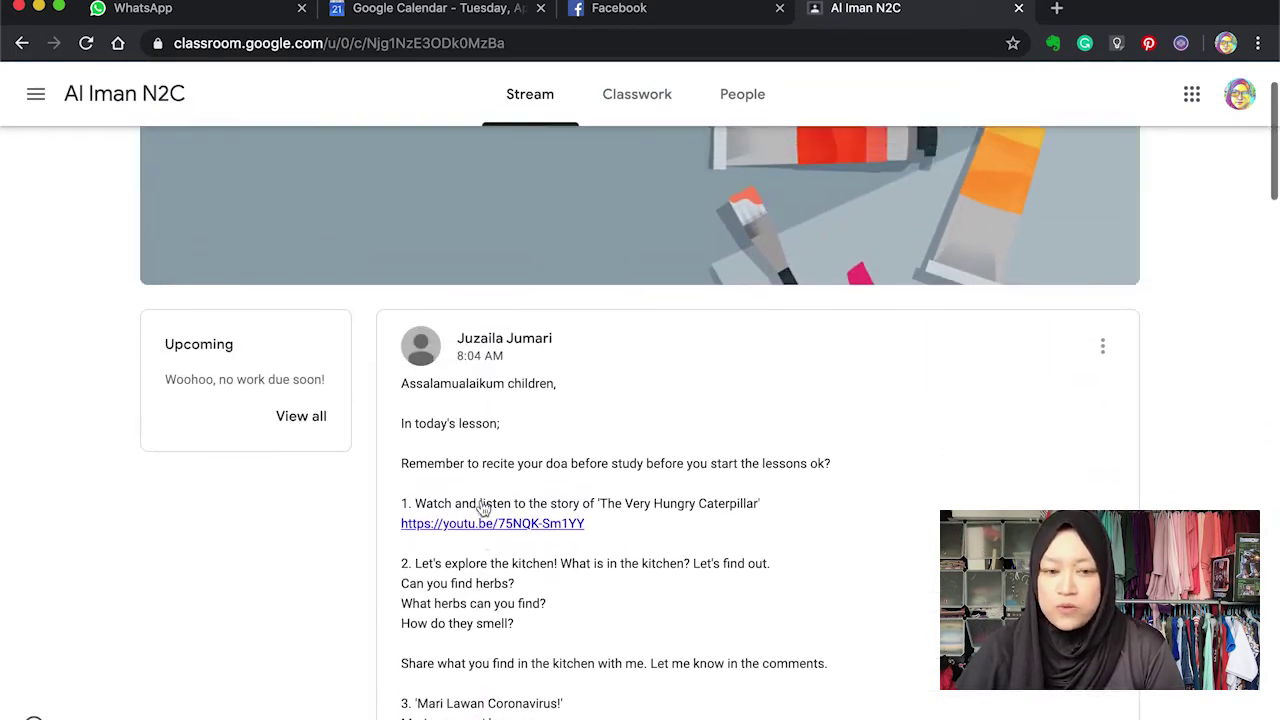
scroll(481, 505, "down", 3)
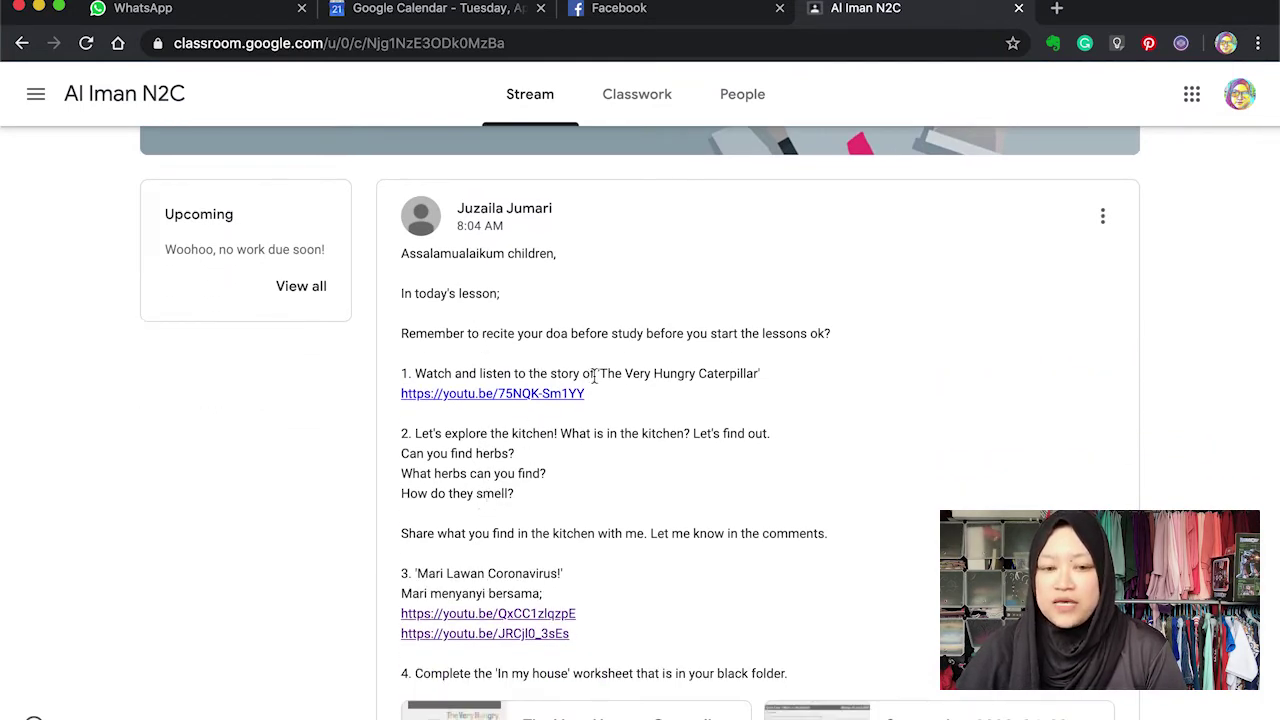
scroll(658, 373, "down", 4)
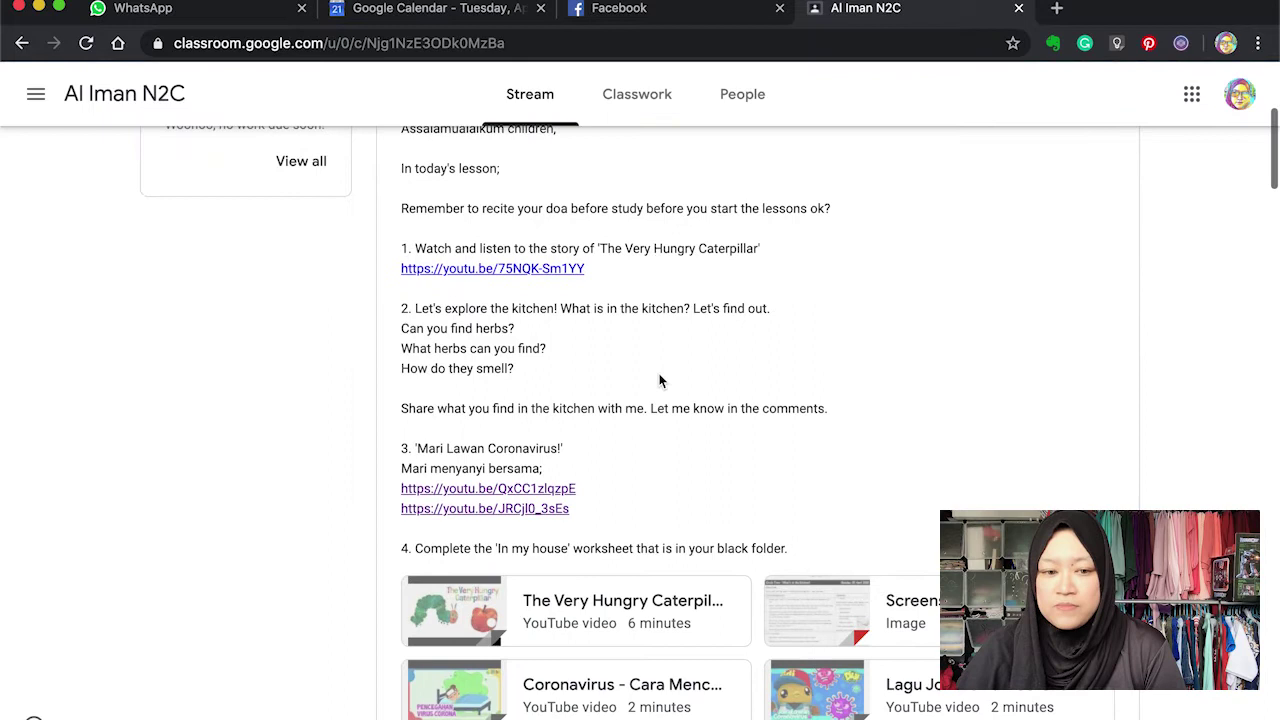
scroll(659, 380, "down", 1)
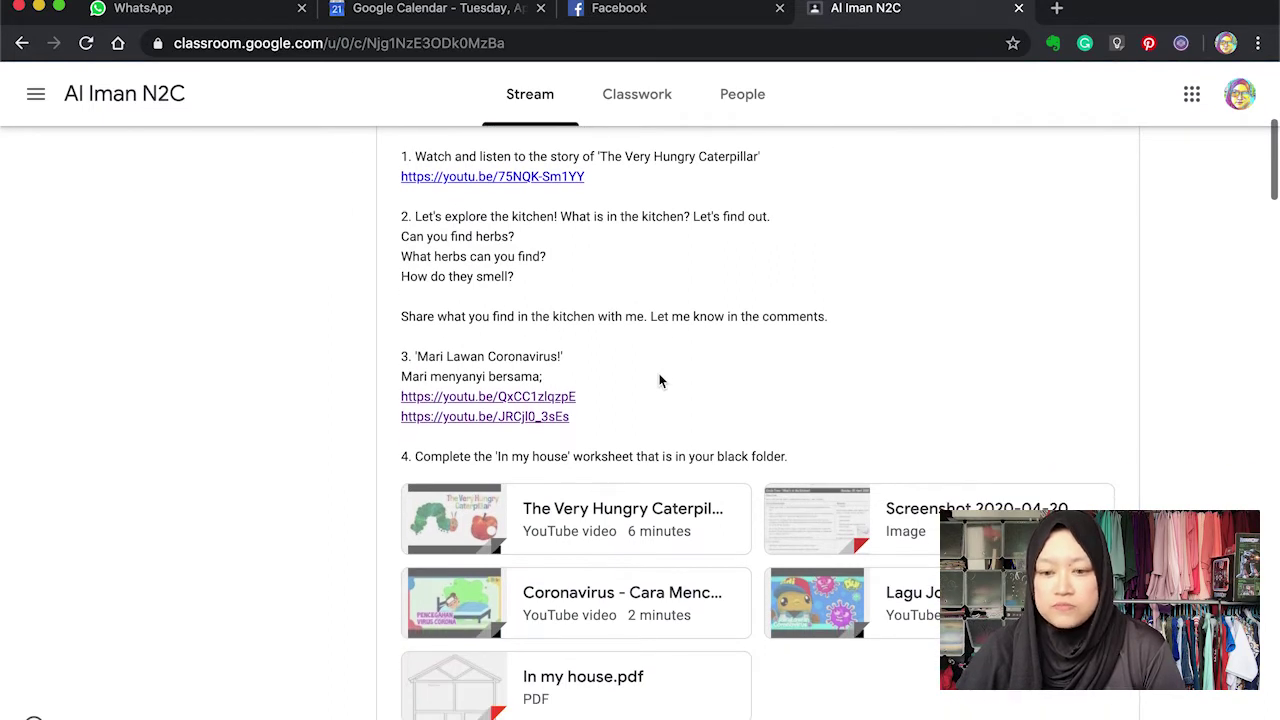
scroll(659, 380, "down", 3)
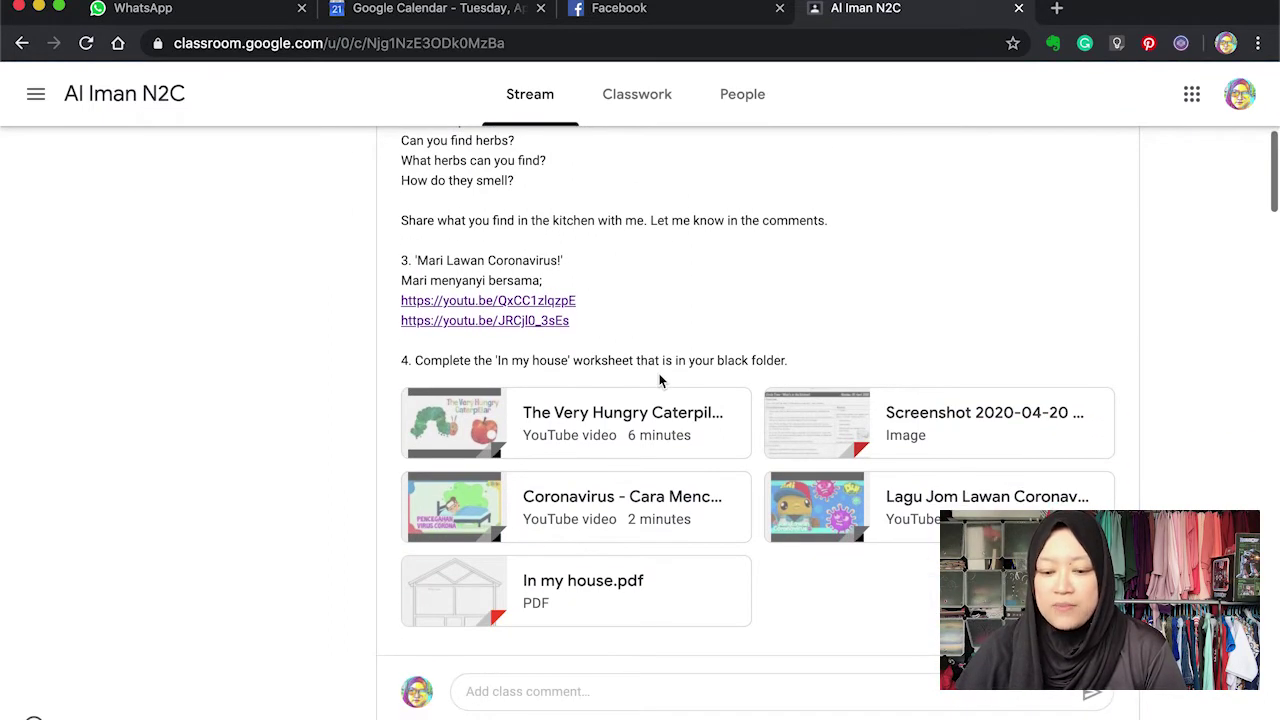
scroll(659, 380, "down", 3)
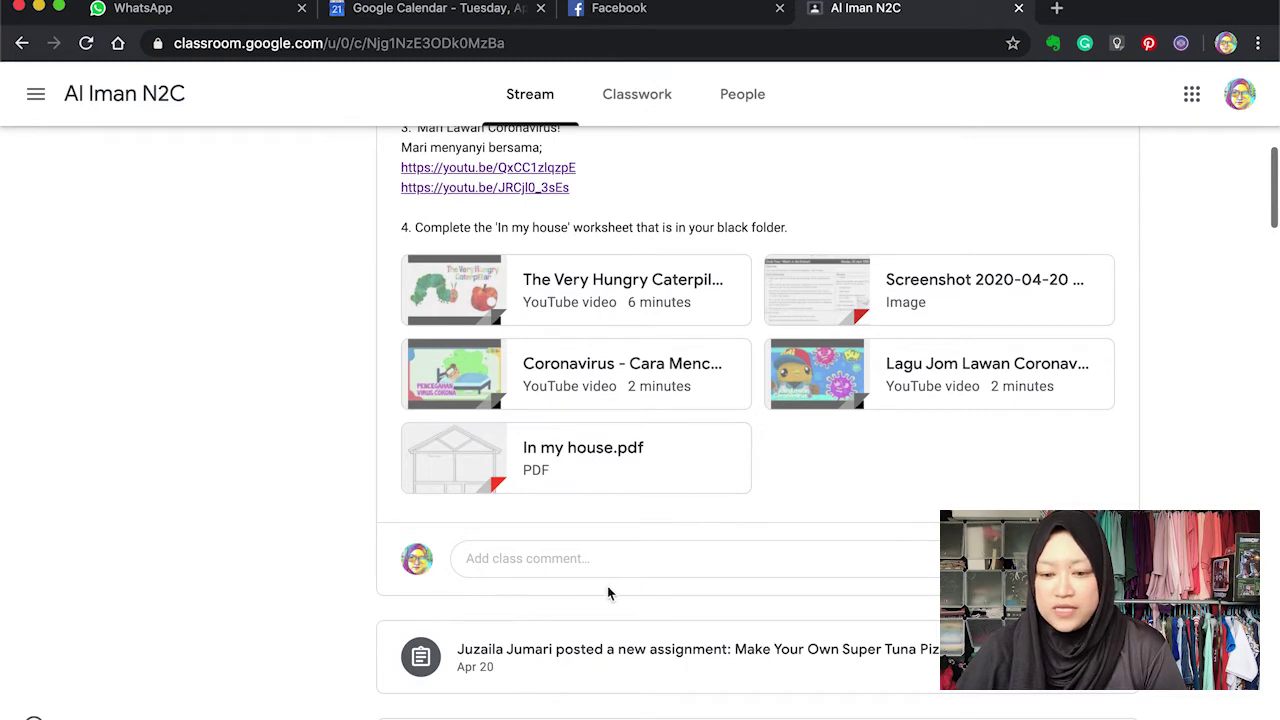
left_click(583, 558)
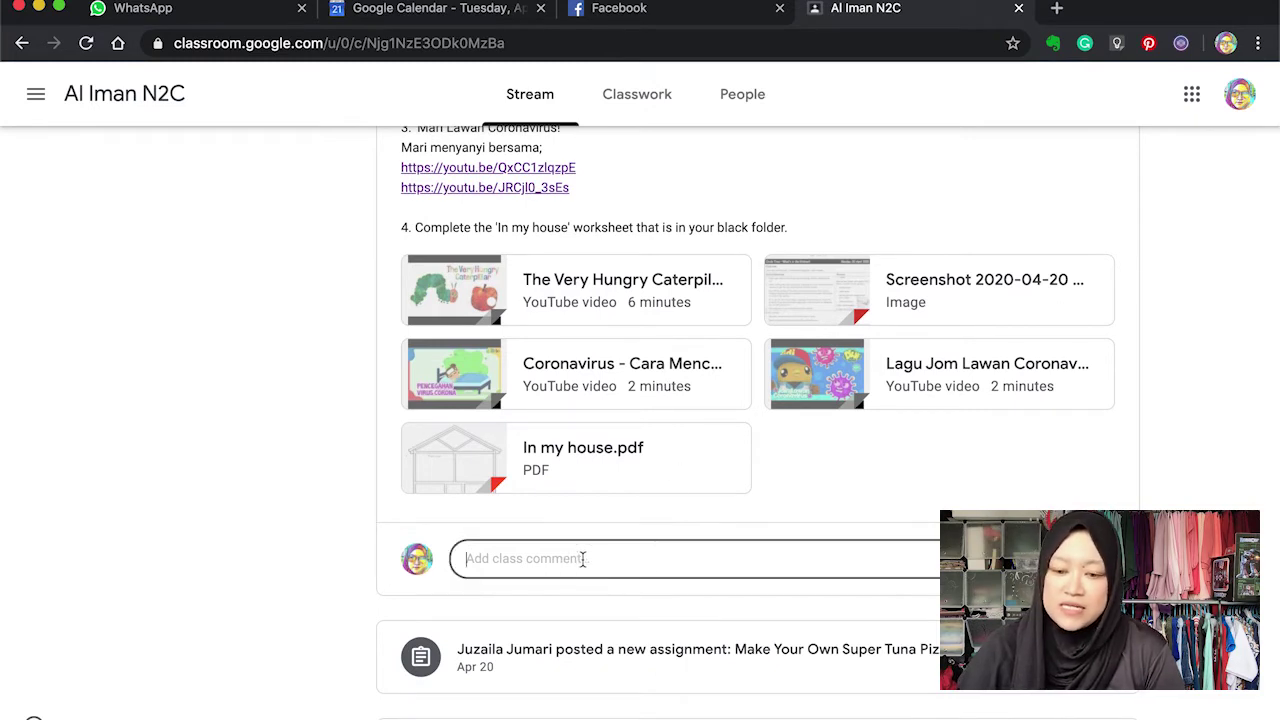
Examine the Apr 20 lesson post further down the class stream, including its links and attachments.
scroll(583, 558, "down", 4)
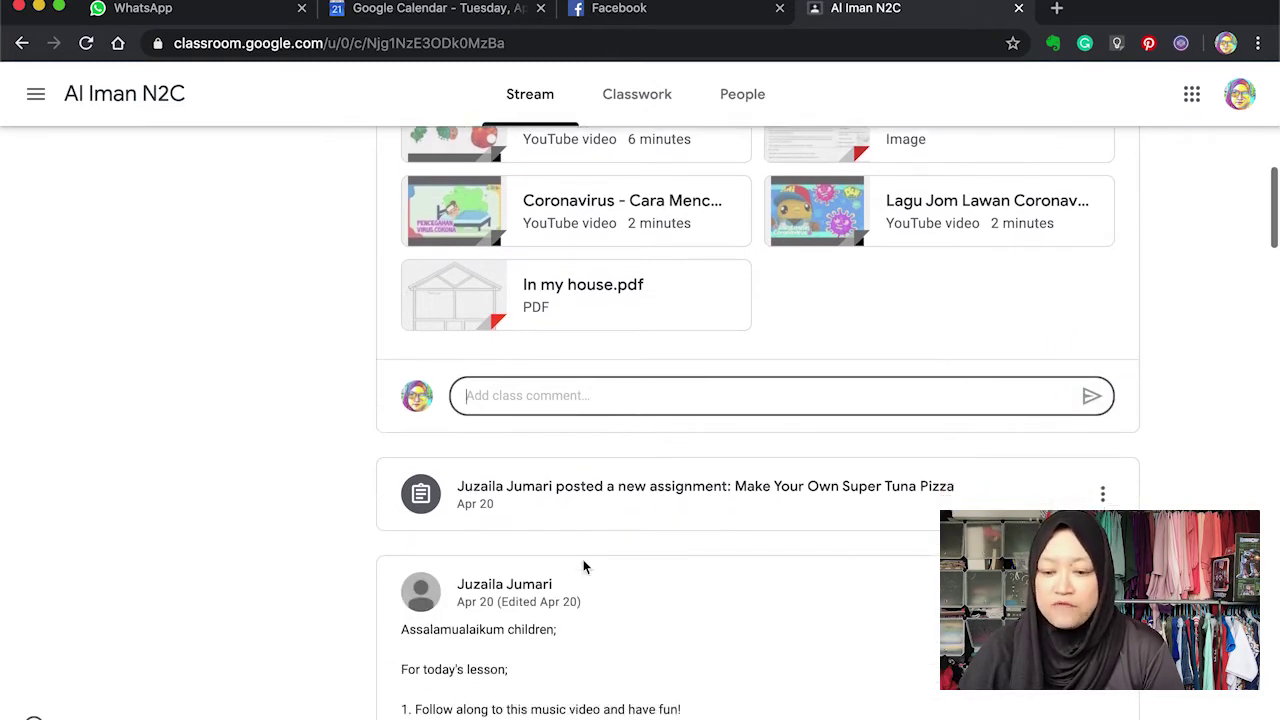
scroll(585, 567, "down", 4)
scroll(585, 567, "down", 4)
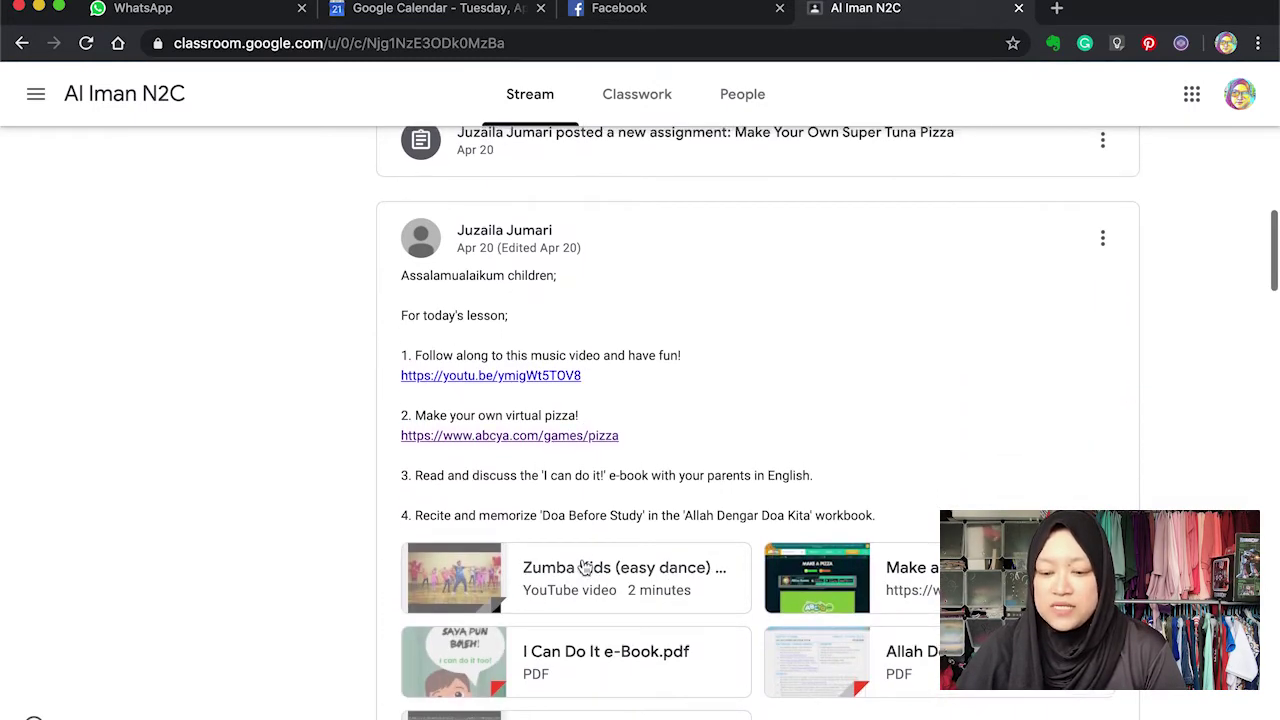
scroll(630, 343, "up", 1)
scroll(629, 343, "down", 1)
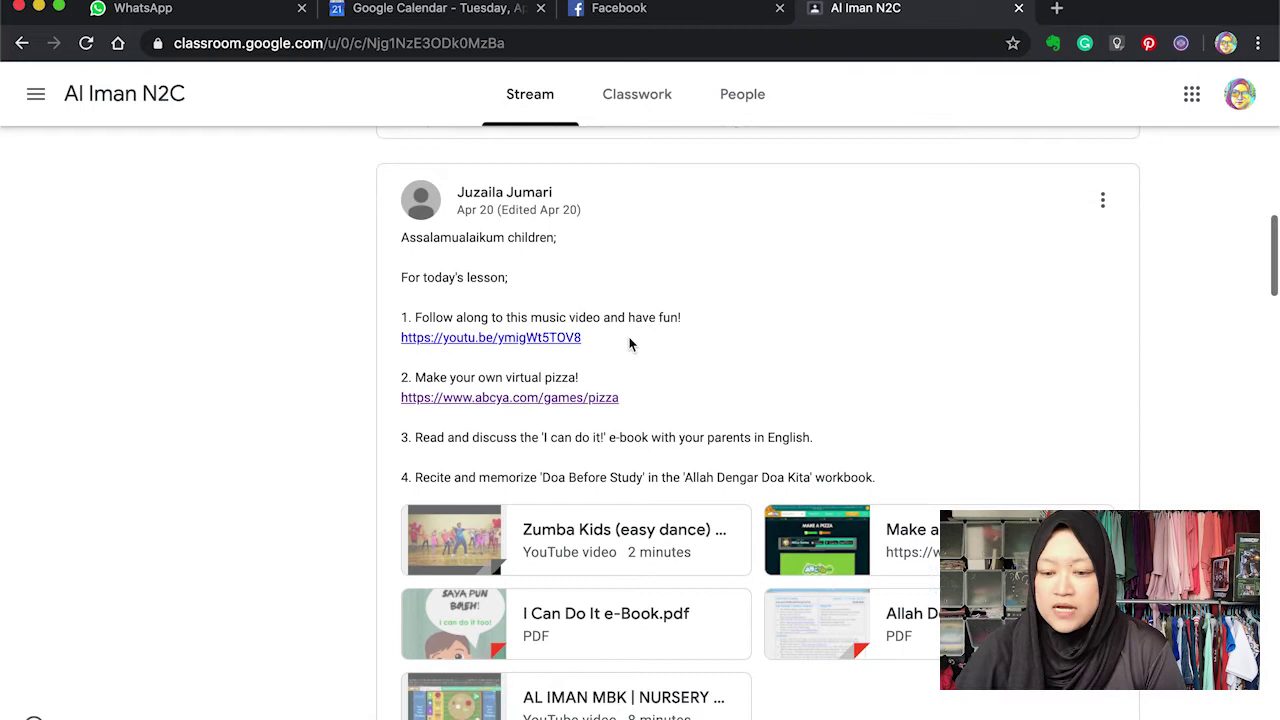
scroll(629, 343, "down", 1)
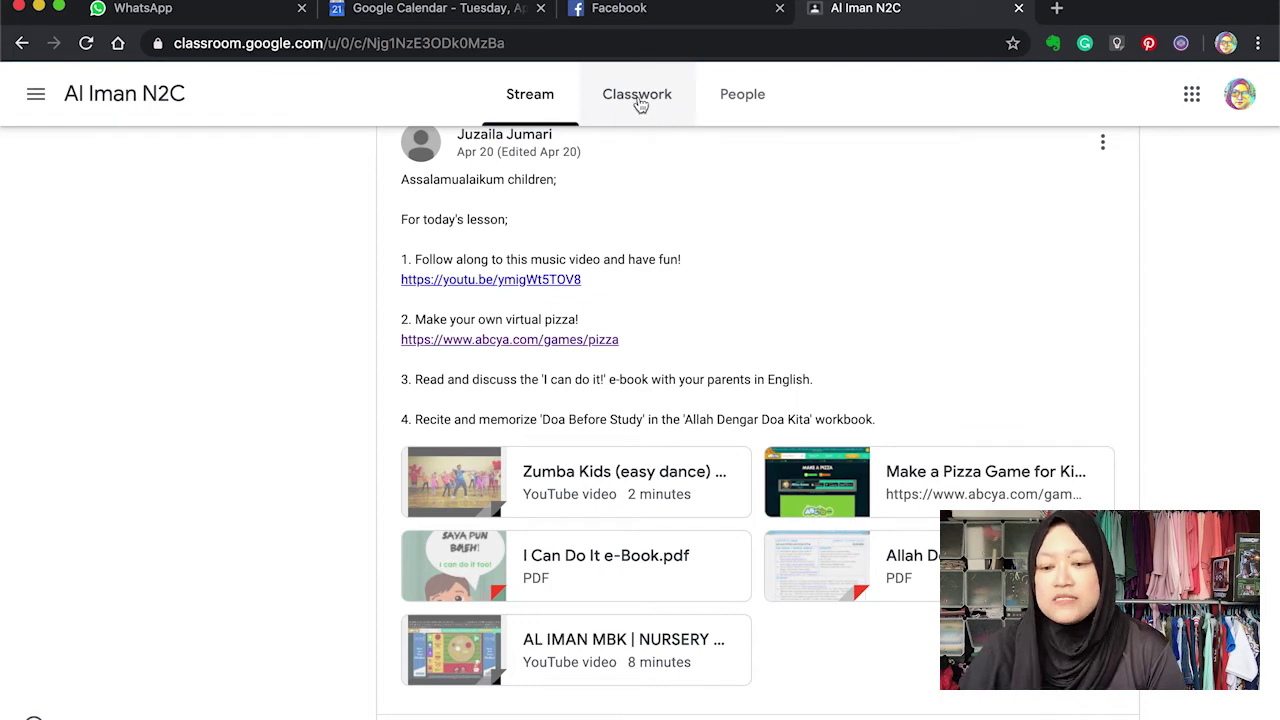
View the class's Classwork list and open the question "What are animals that hunt at night called?".
left_click(639, 102)
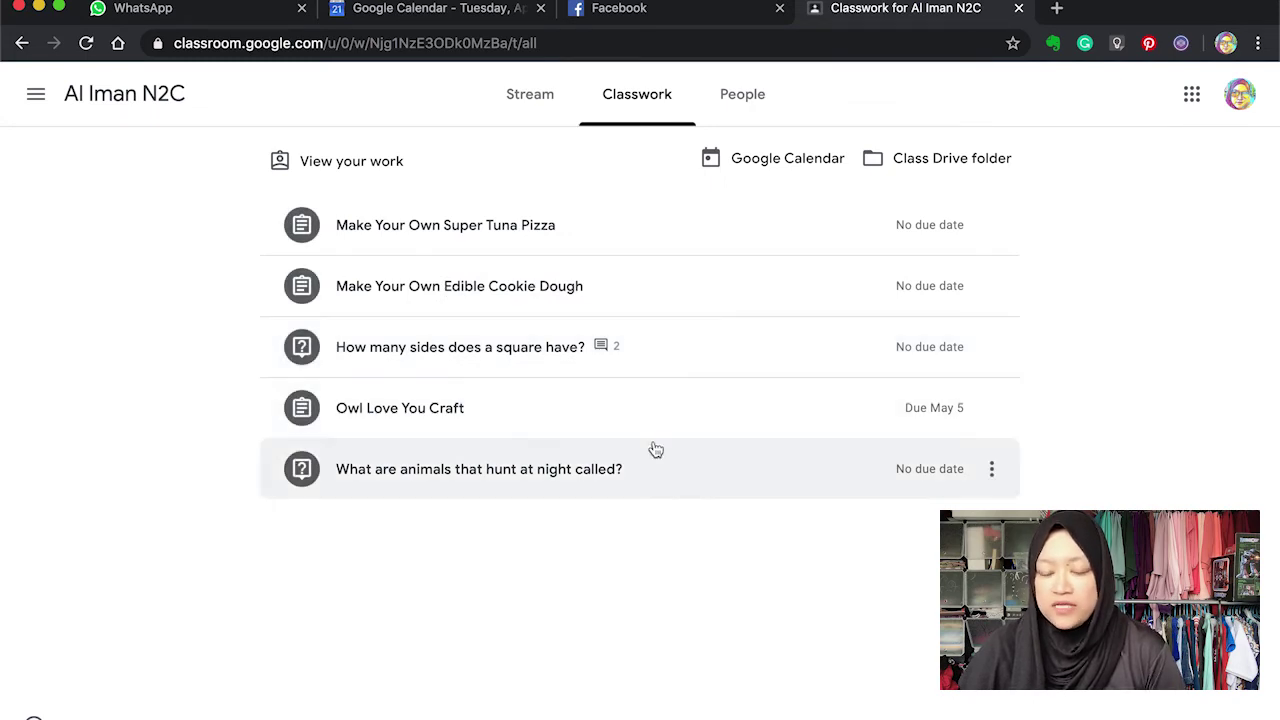
left_click(657, 465)
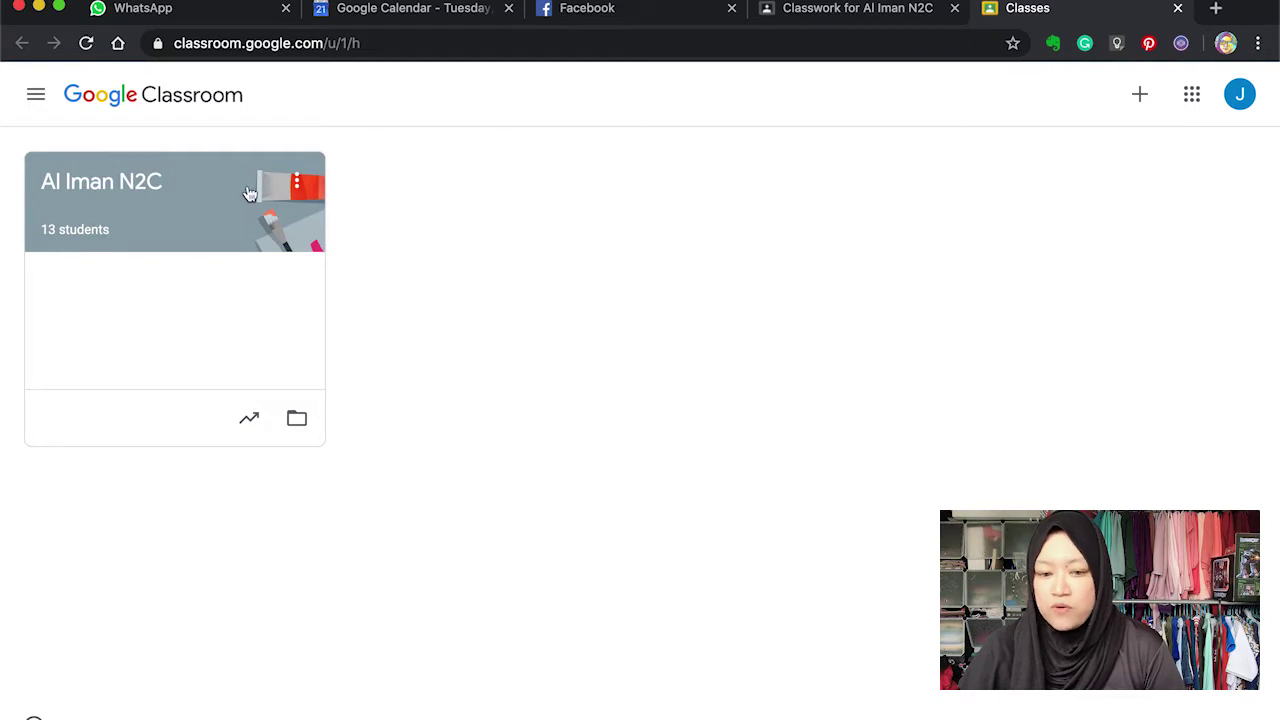
Open the Al Iman N2C class from the teacher account and review today's lesson post with its attachments in the stream.
left_click(130, 190)
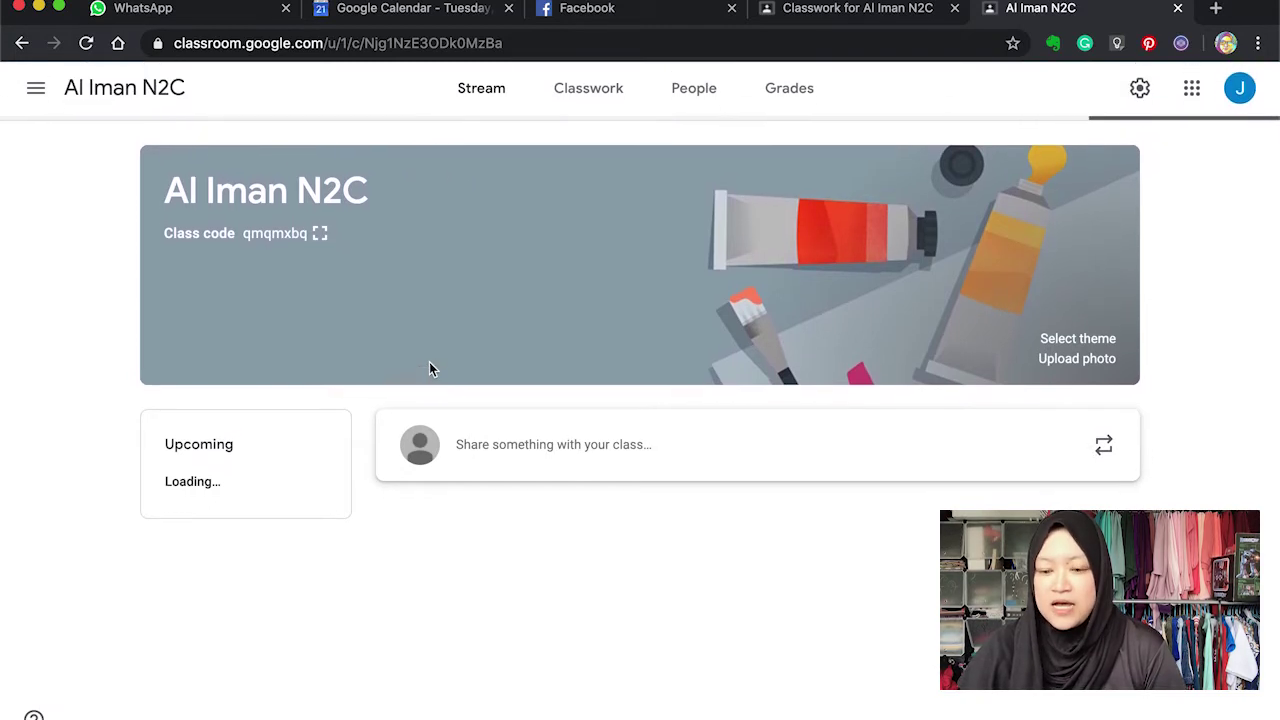
scroll(400, 586, "down", 5)
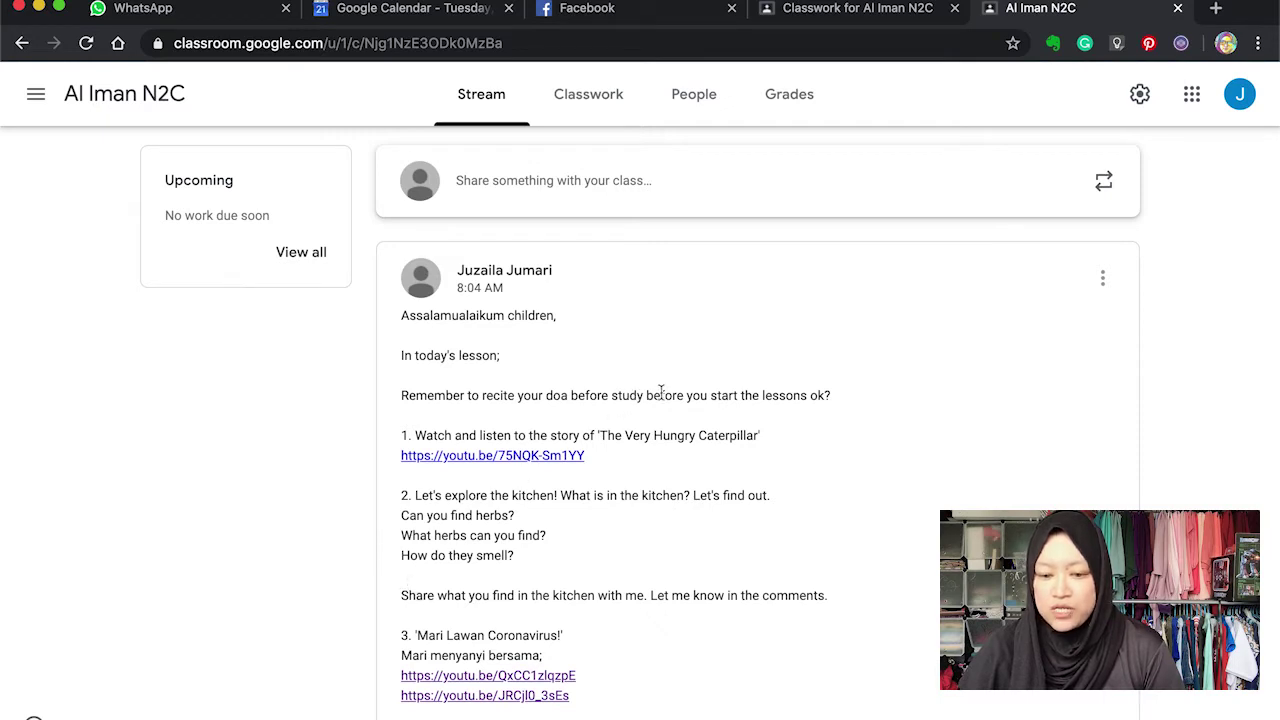
scroll(660, 392, "down", 1)
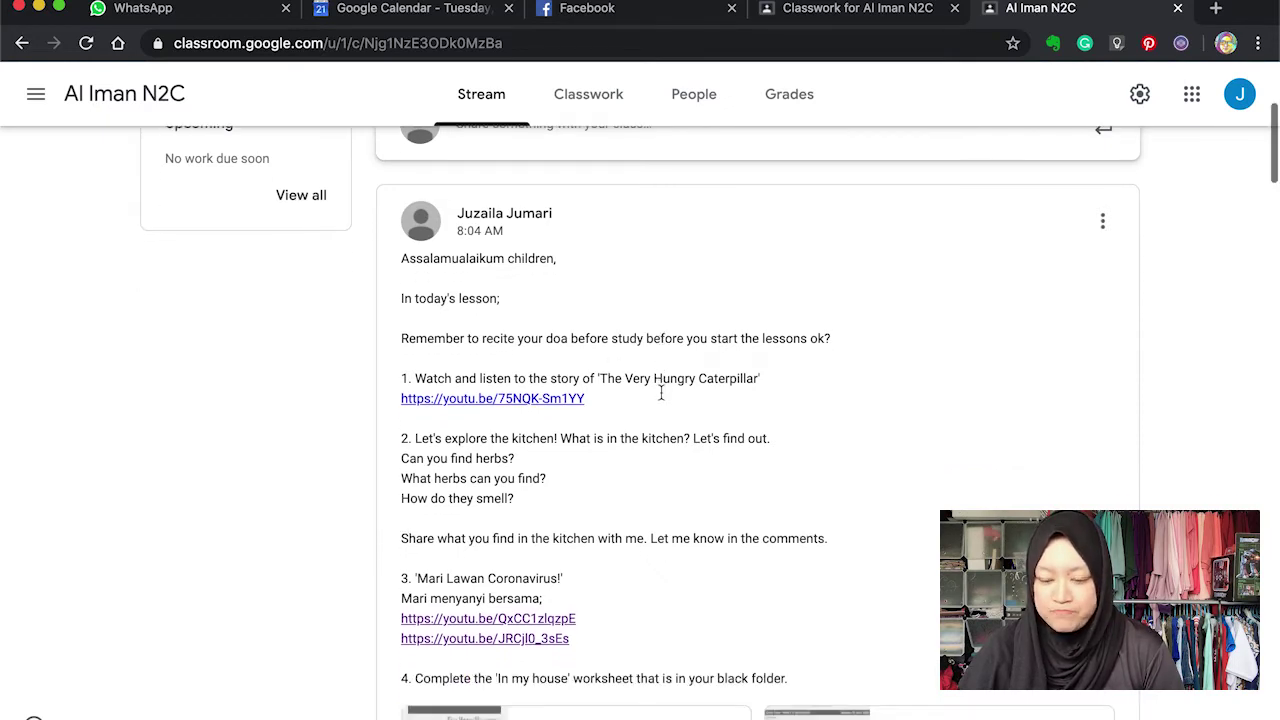
scroll(661, 399, "up", 1)
scroll(661, 399, "down", 1)
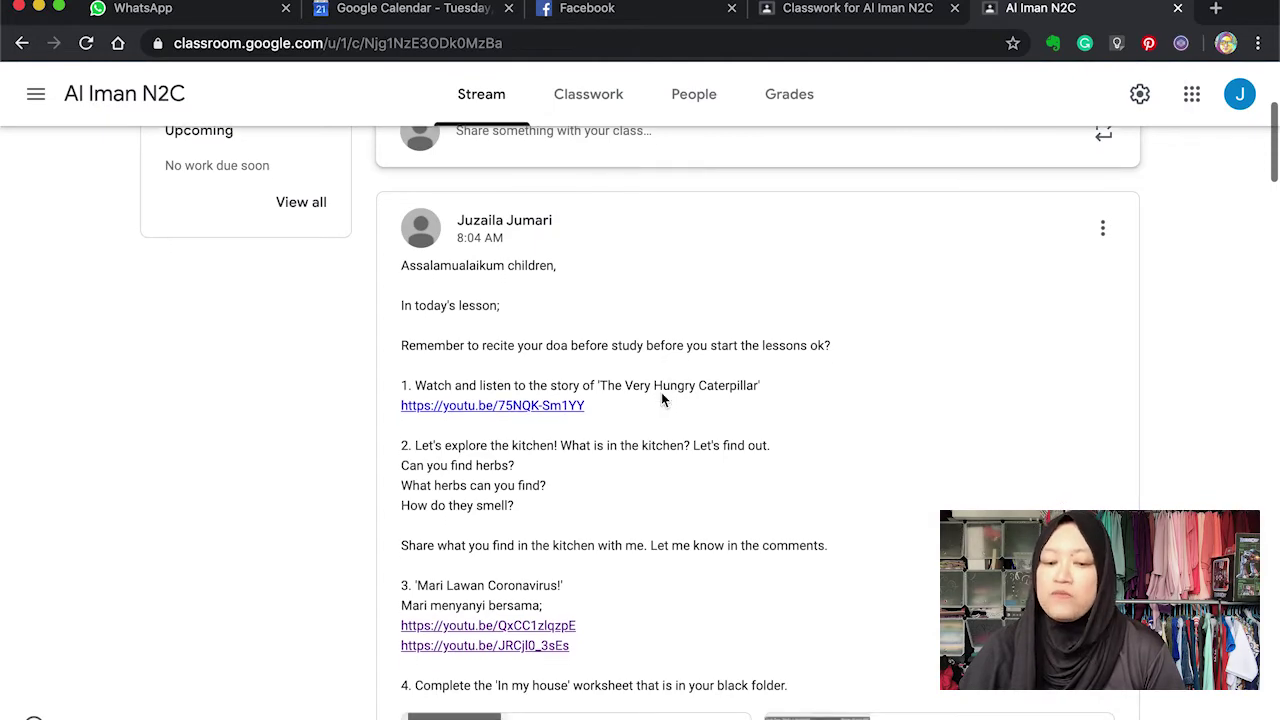
scroll(663, 397, "down", 2)
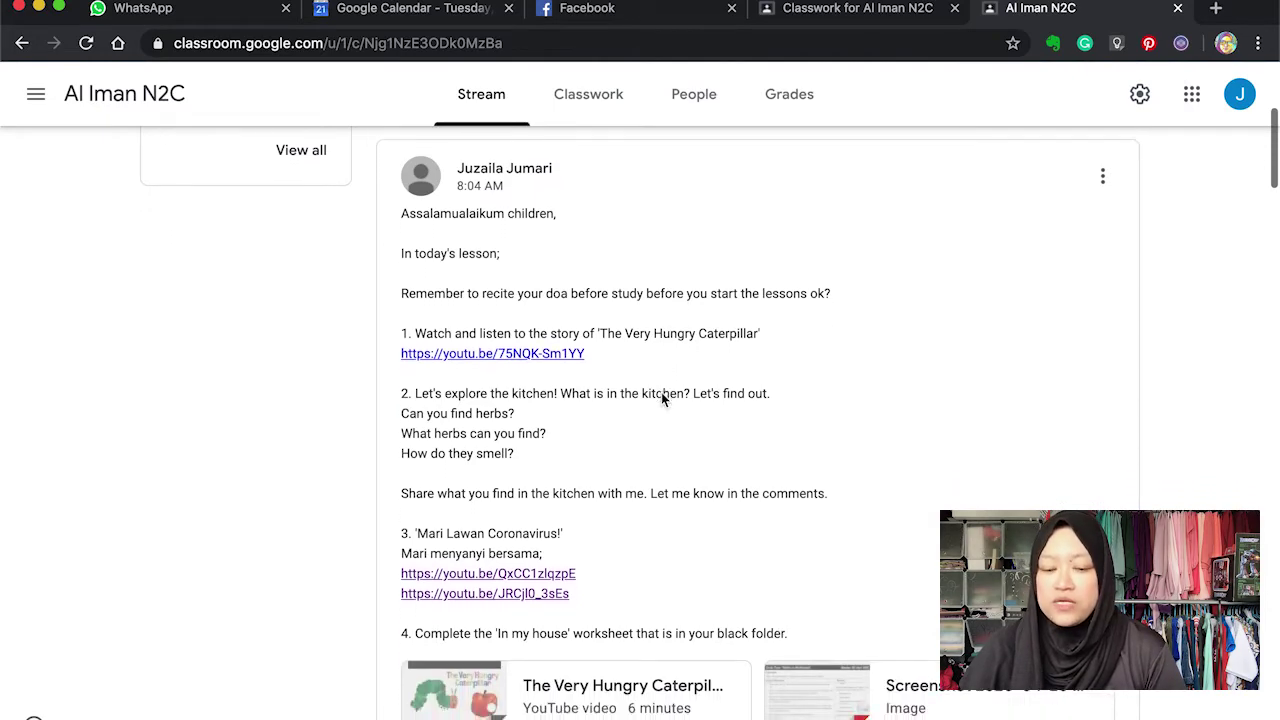
scroll(802, 428, "down", 3)
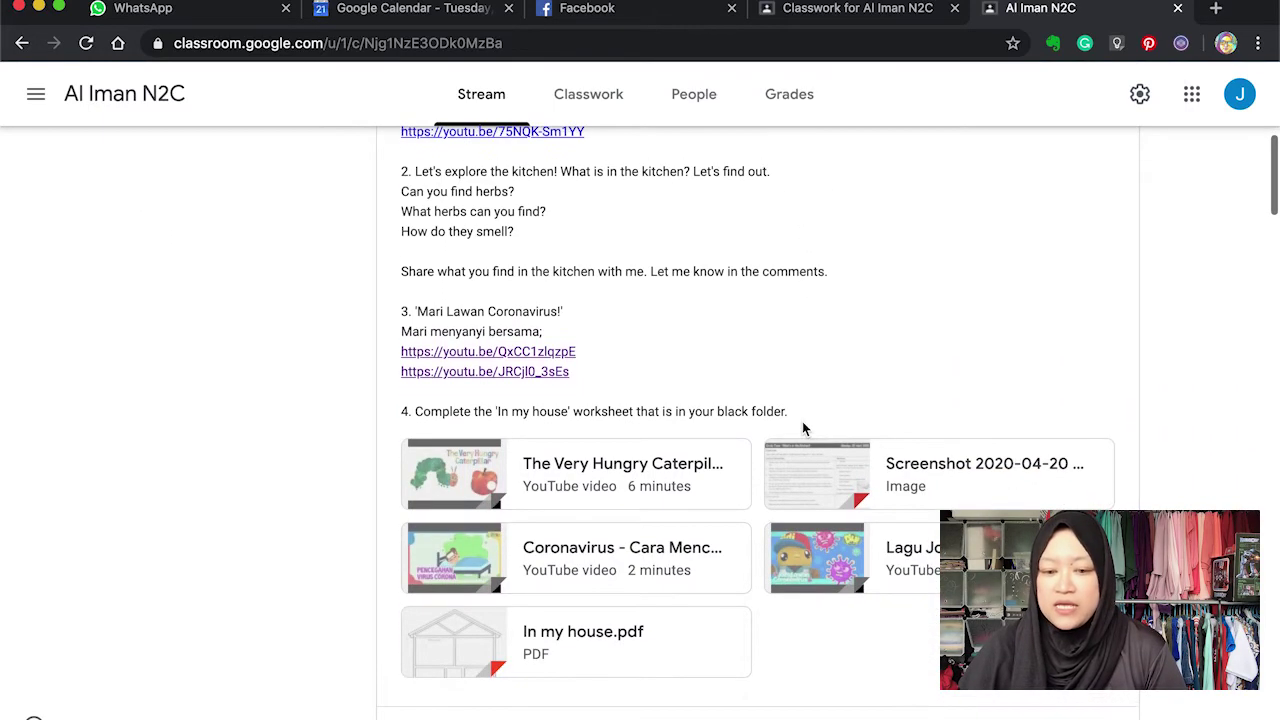
Draft a class announcement for all students reading "Assalamualaikum children, Today we are going to be learning;" followed by a list number "1.".
scroll(802, 428, "up", 6)
left_click(588, 372)
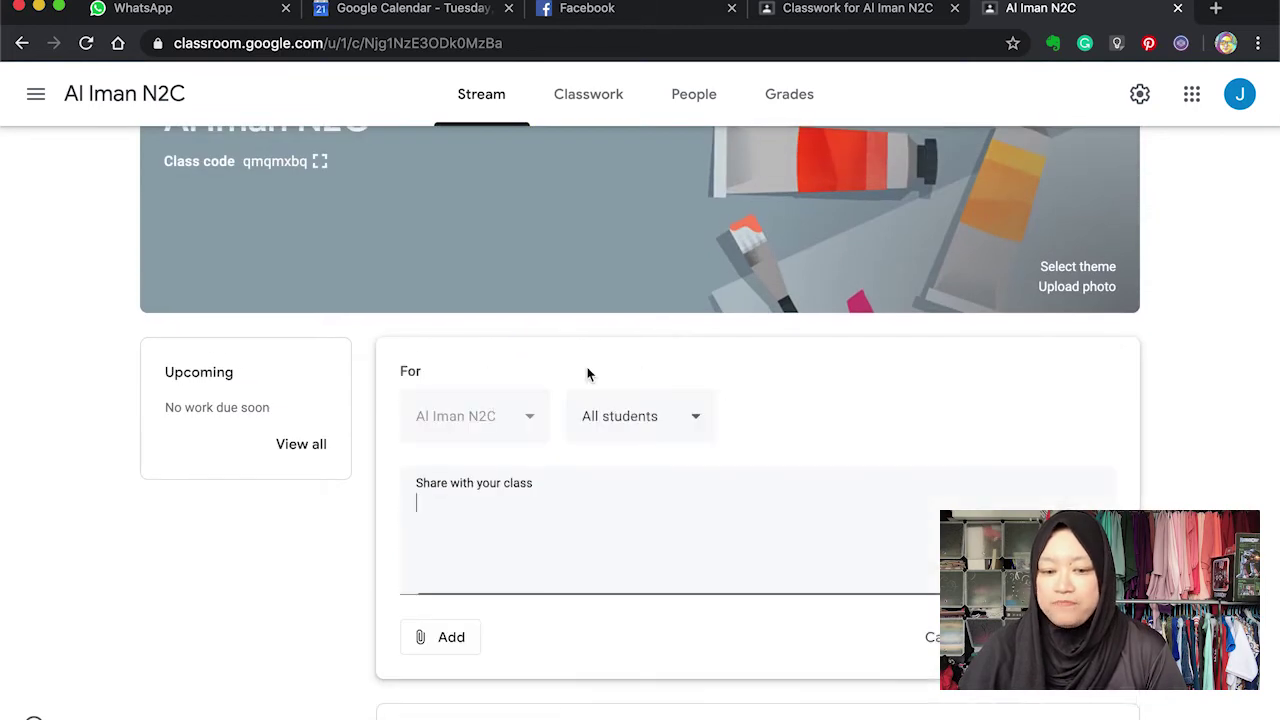
type("A")
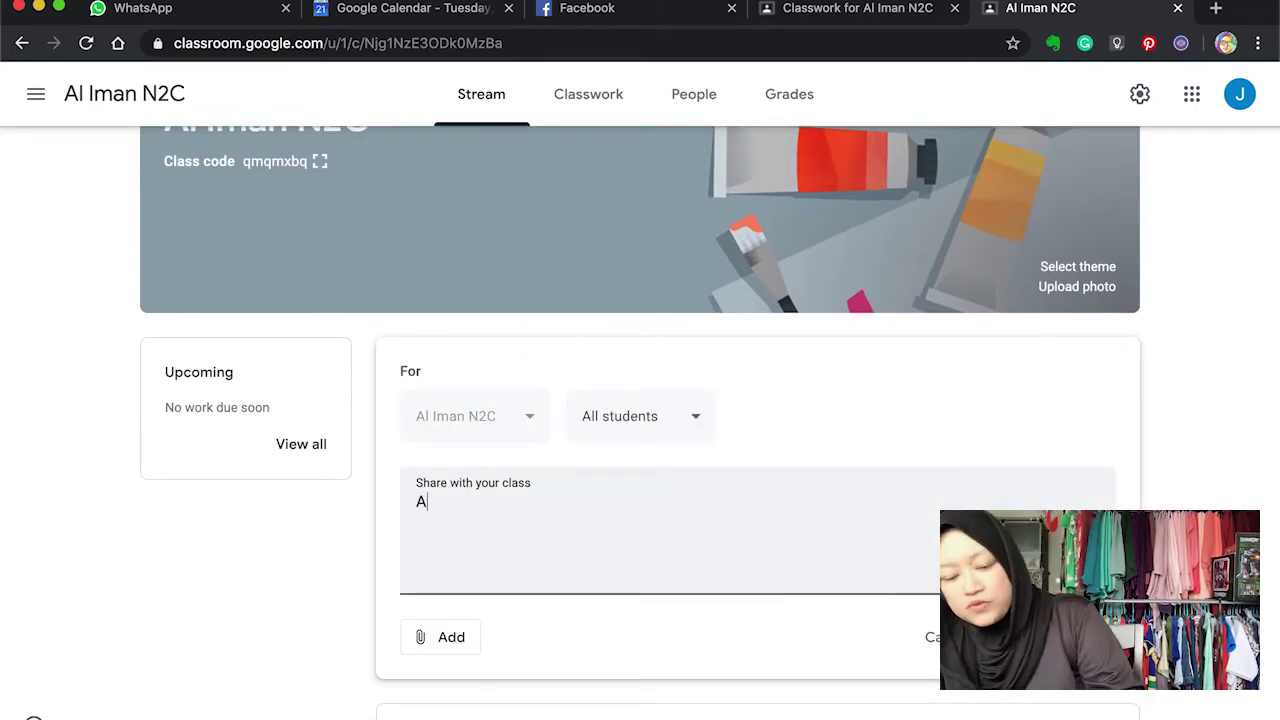
type("ssalamua")
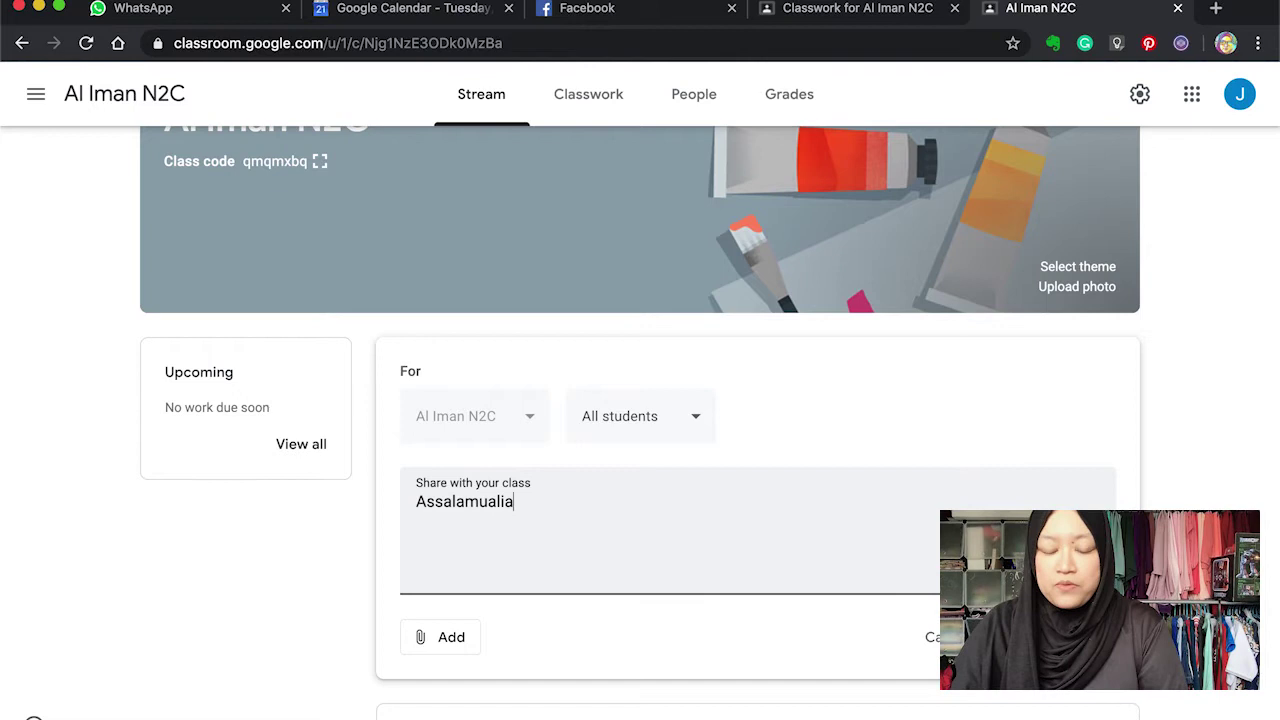
type("laikum chil")
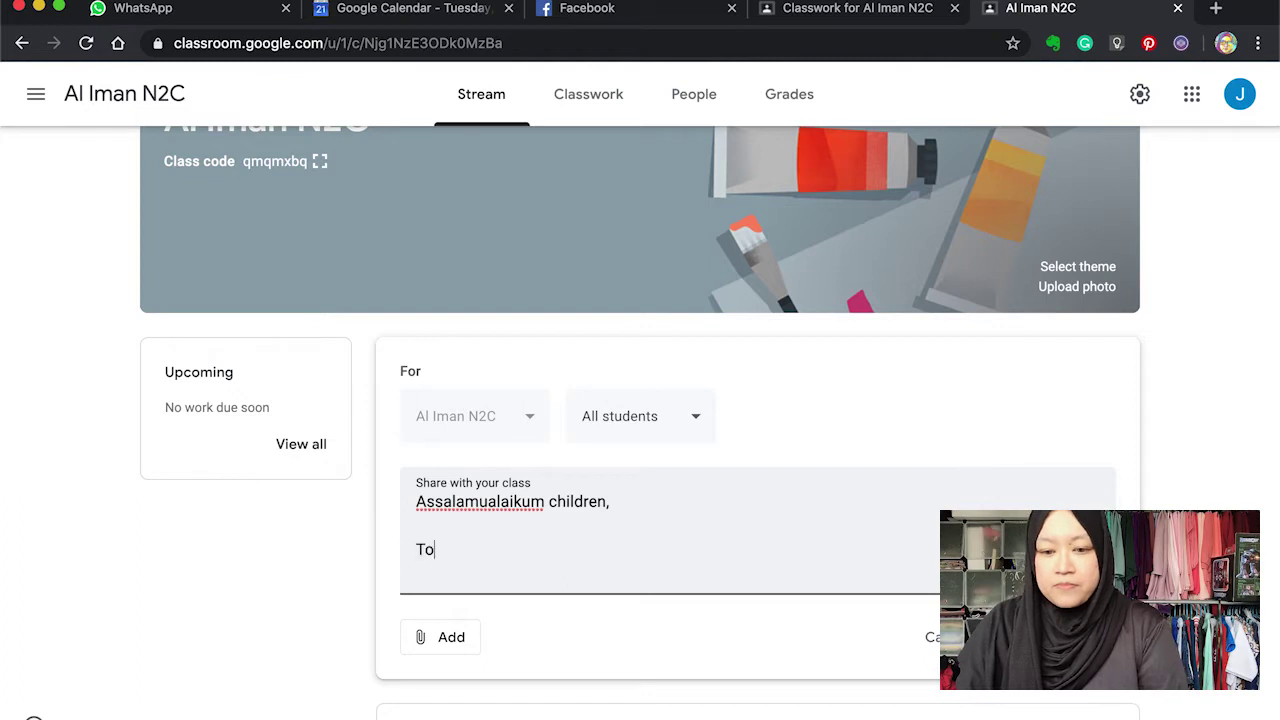
type("dren,  Toda")
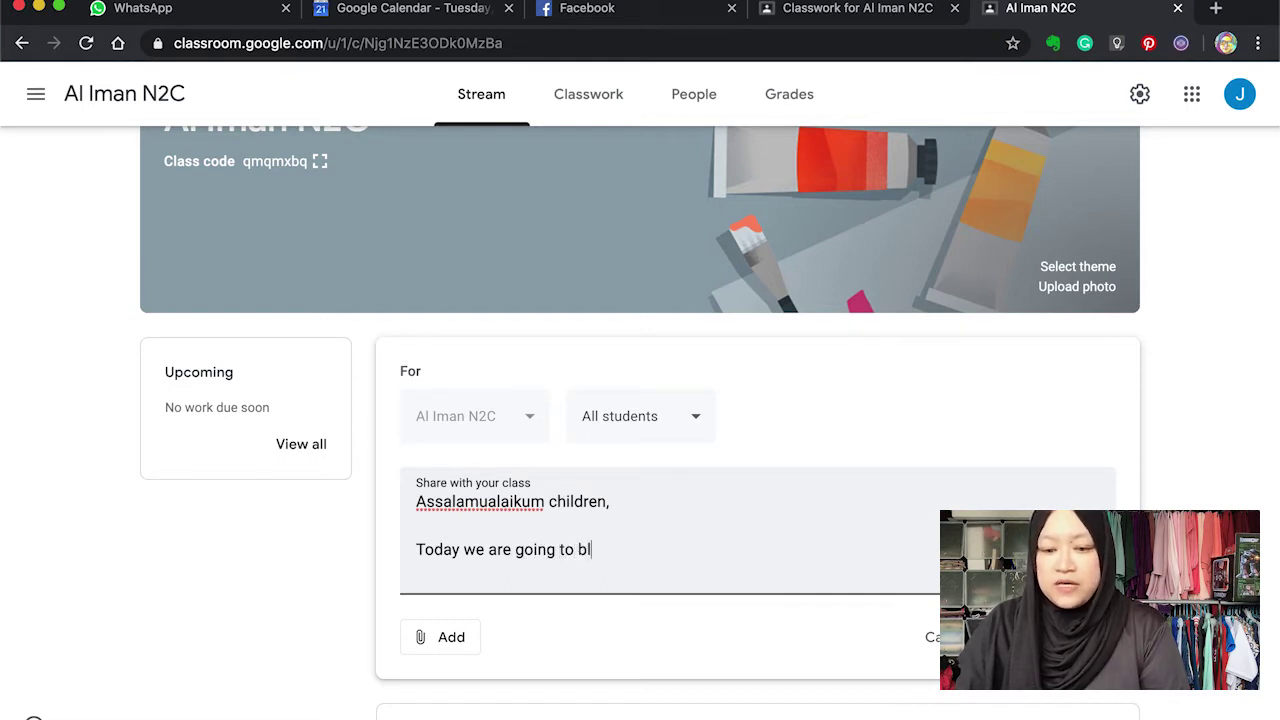
key("BackSpace")
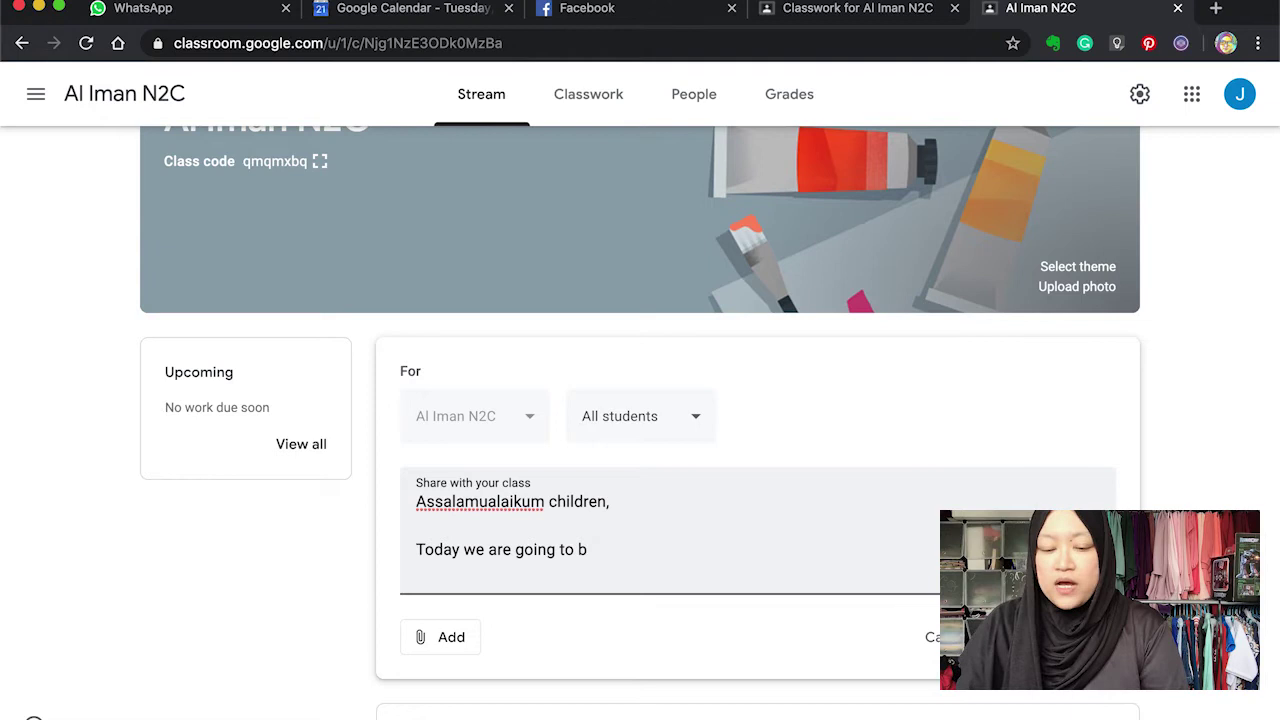
type("e learning;")
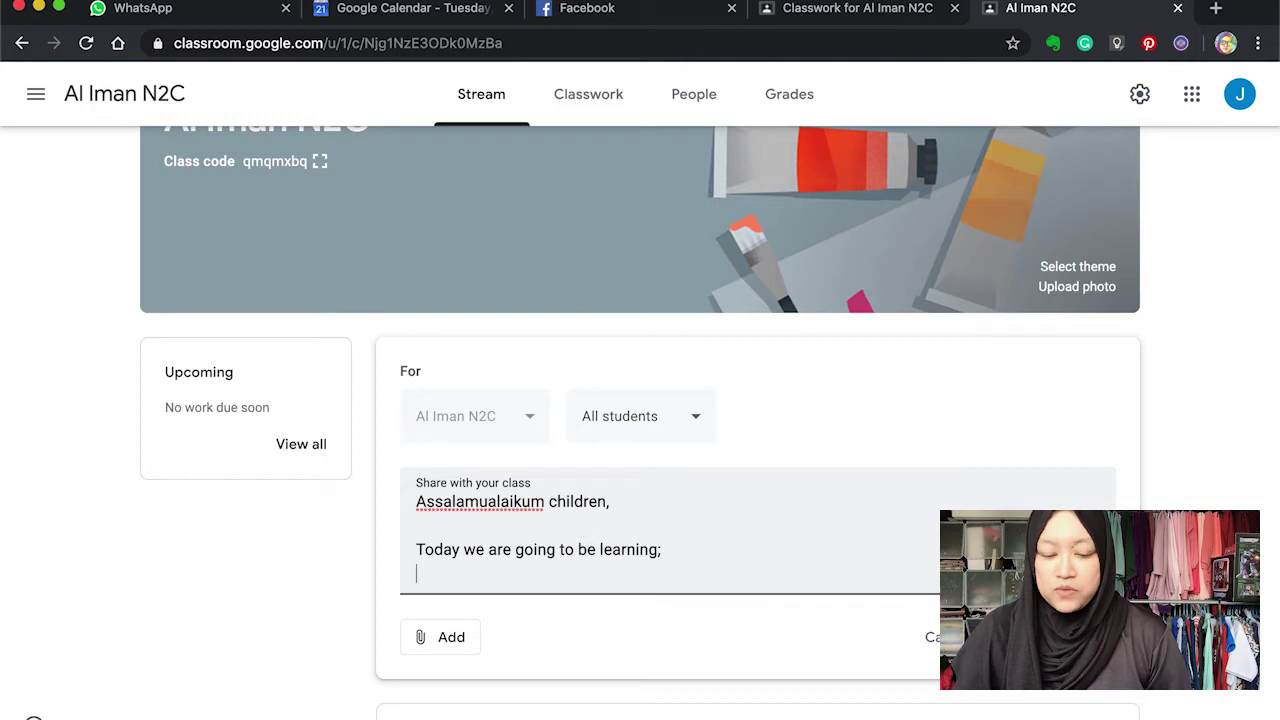
key("Return")
type("1.")
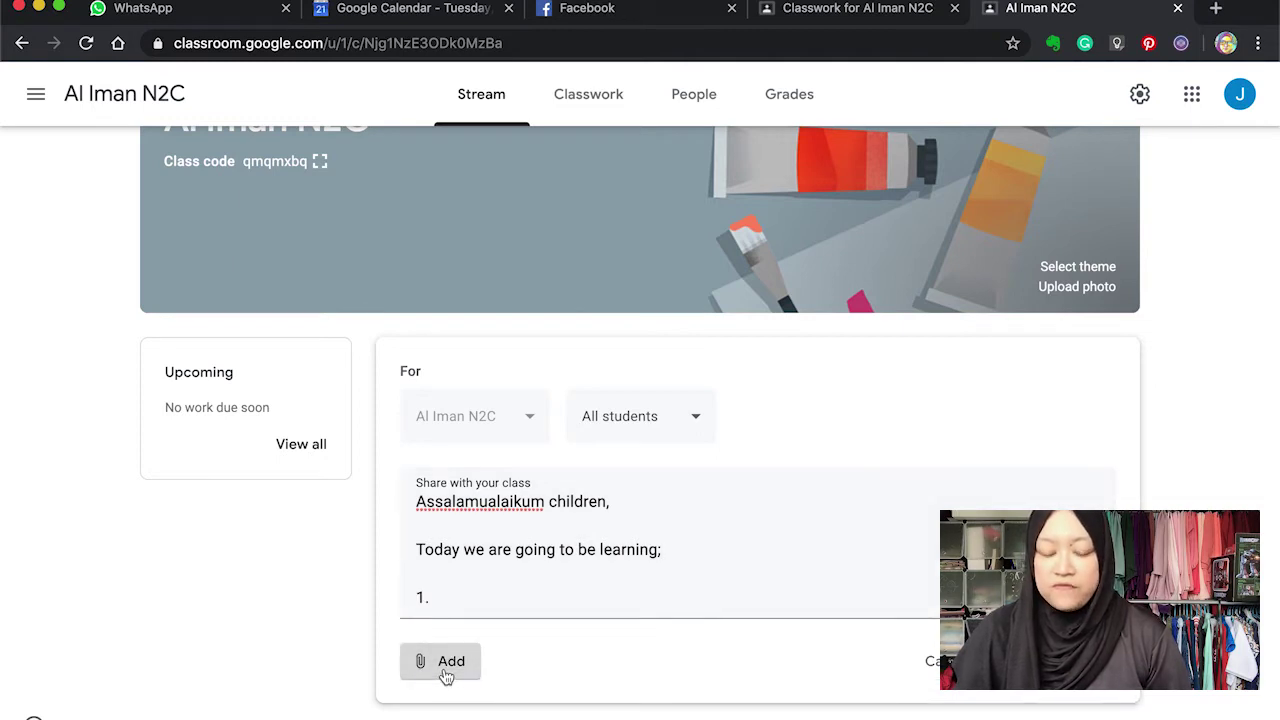
Look over the announcement's YouTube video and file attachment options, including inserting by URL, without attaching anything.
left_click(446, 672)
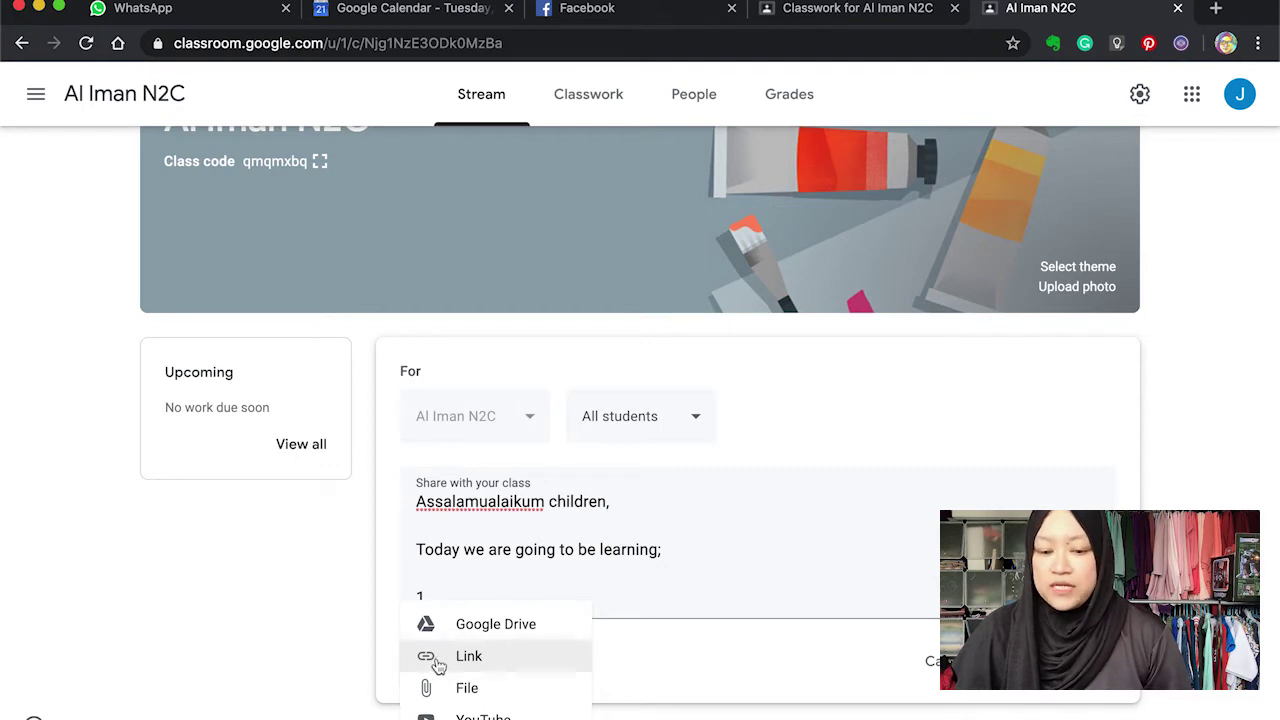
left_click(446, 716)
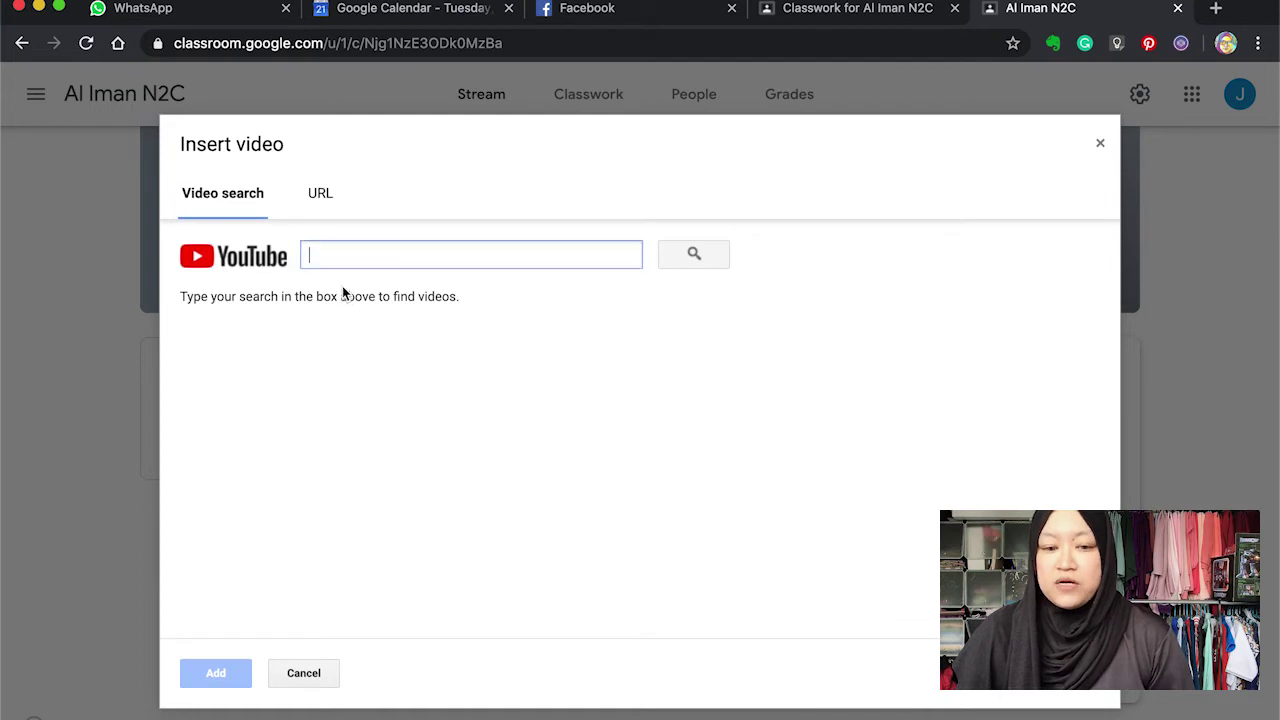
left_click(334, 205)
left_click(290, 679)
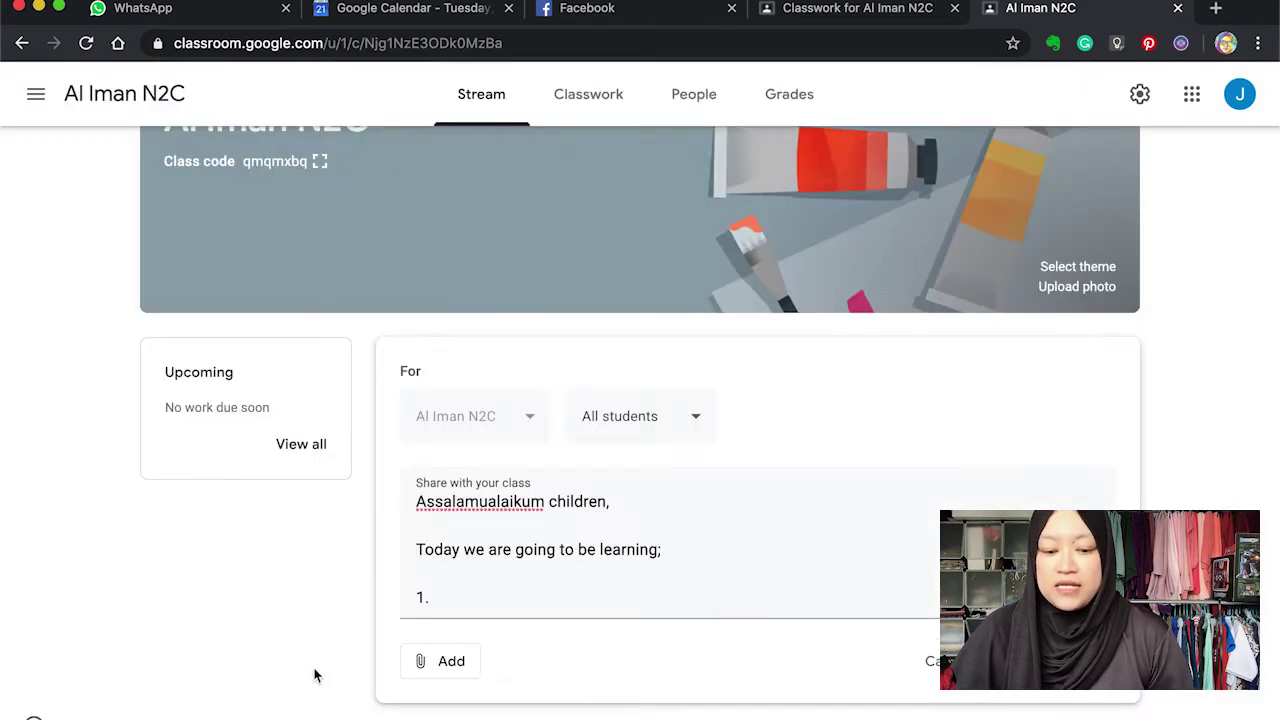
left_click(451, 660)
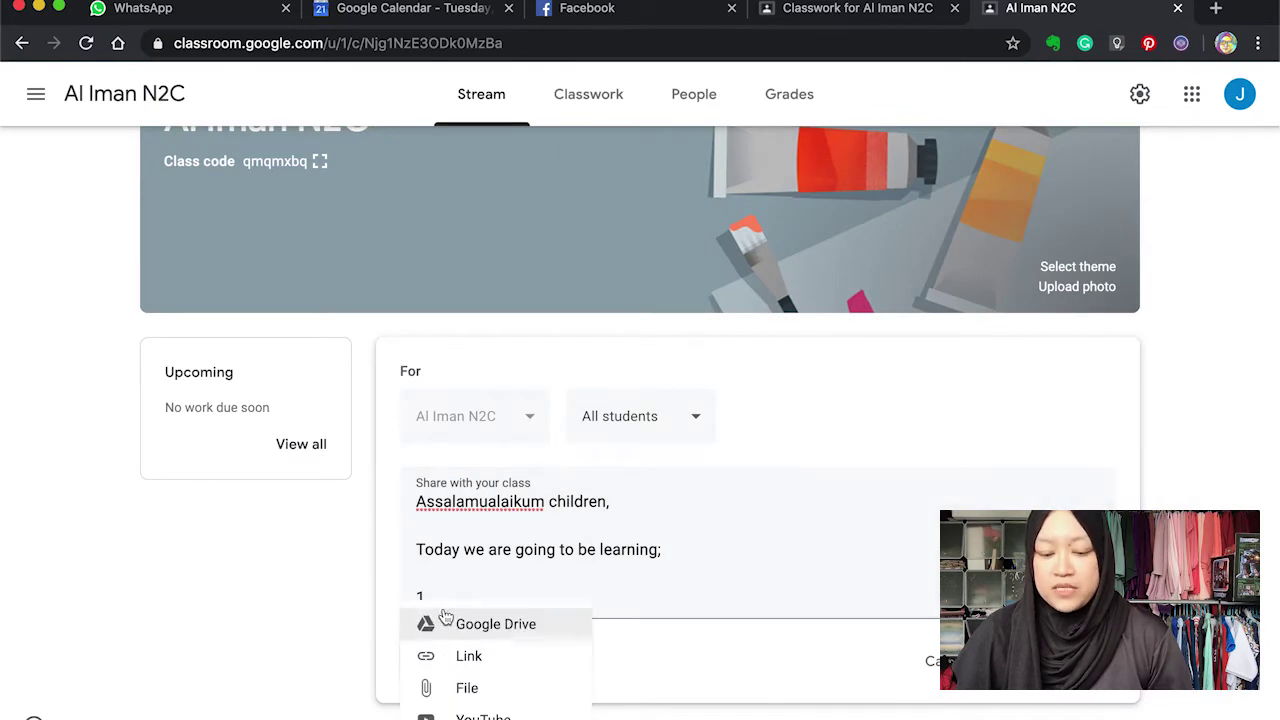
left_click(479, 690)
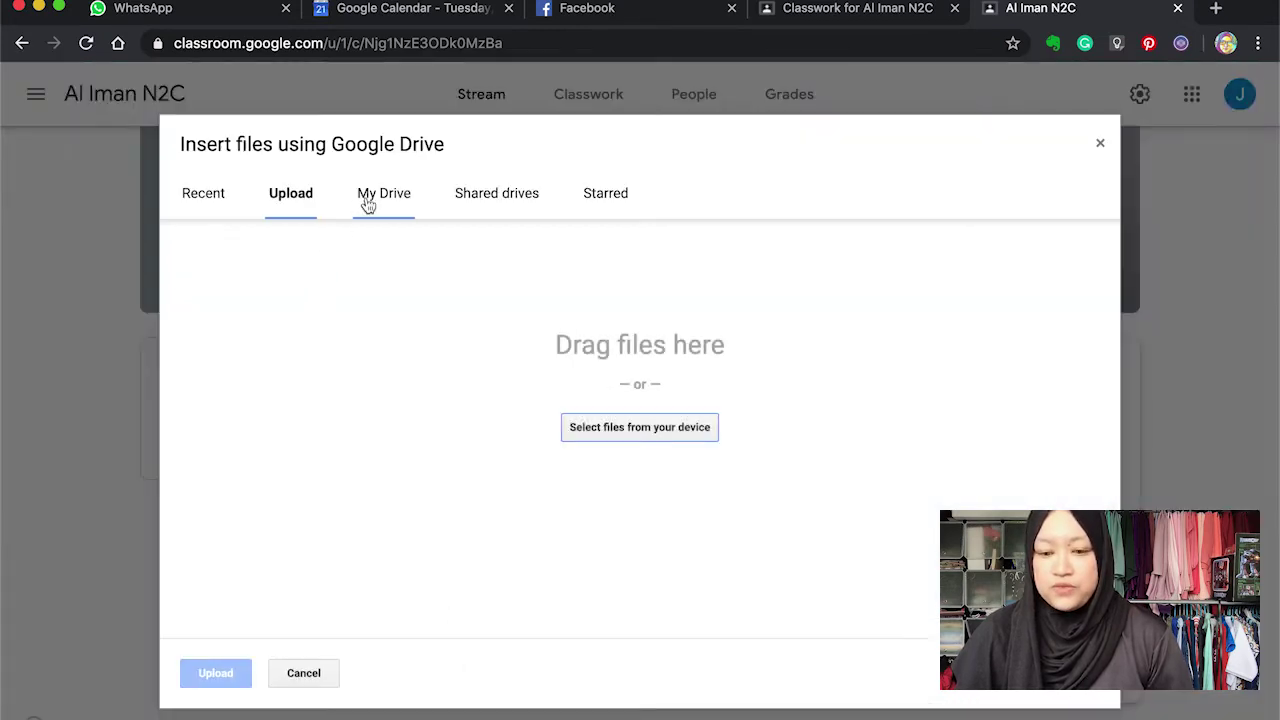
left_click(315, 683)
Review today's lesson post below the draft, including its YouTube videos, screenshot and "In my house.pdf" attachment.
scroll(235, 604, "down", 6)
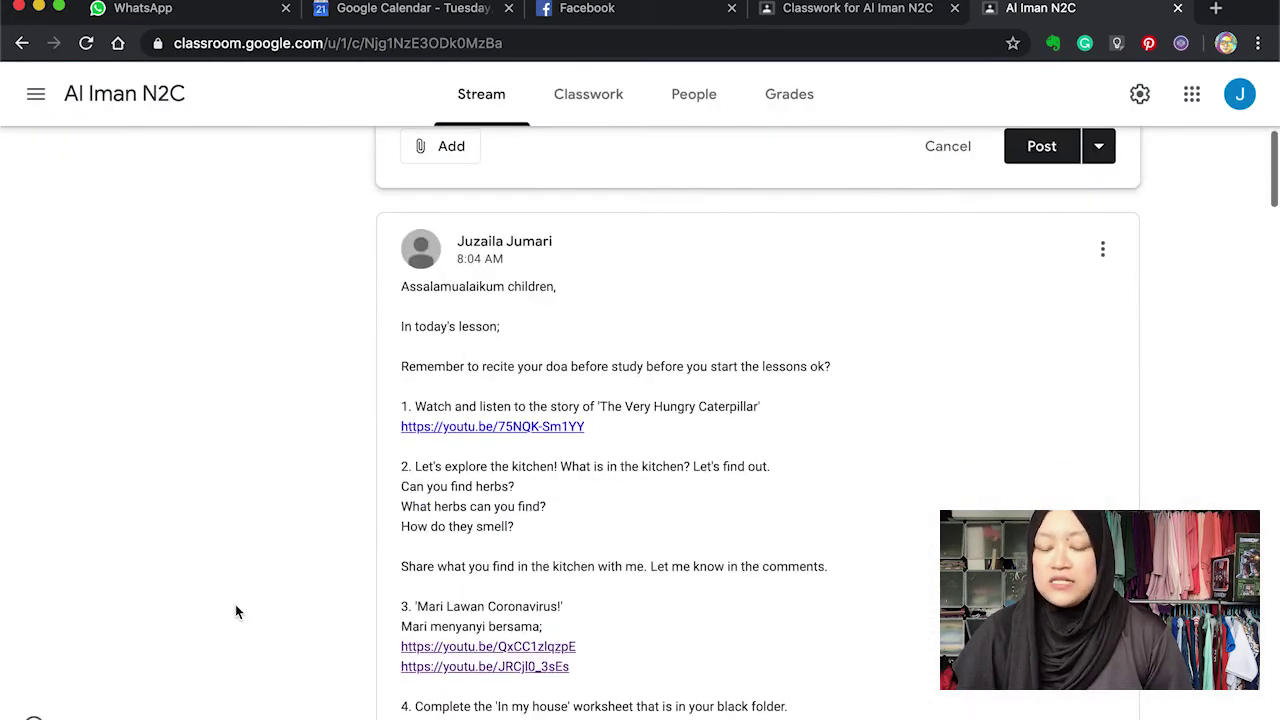
scroll(557, 527, "down", 3)
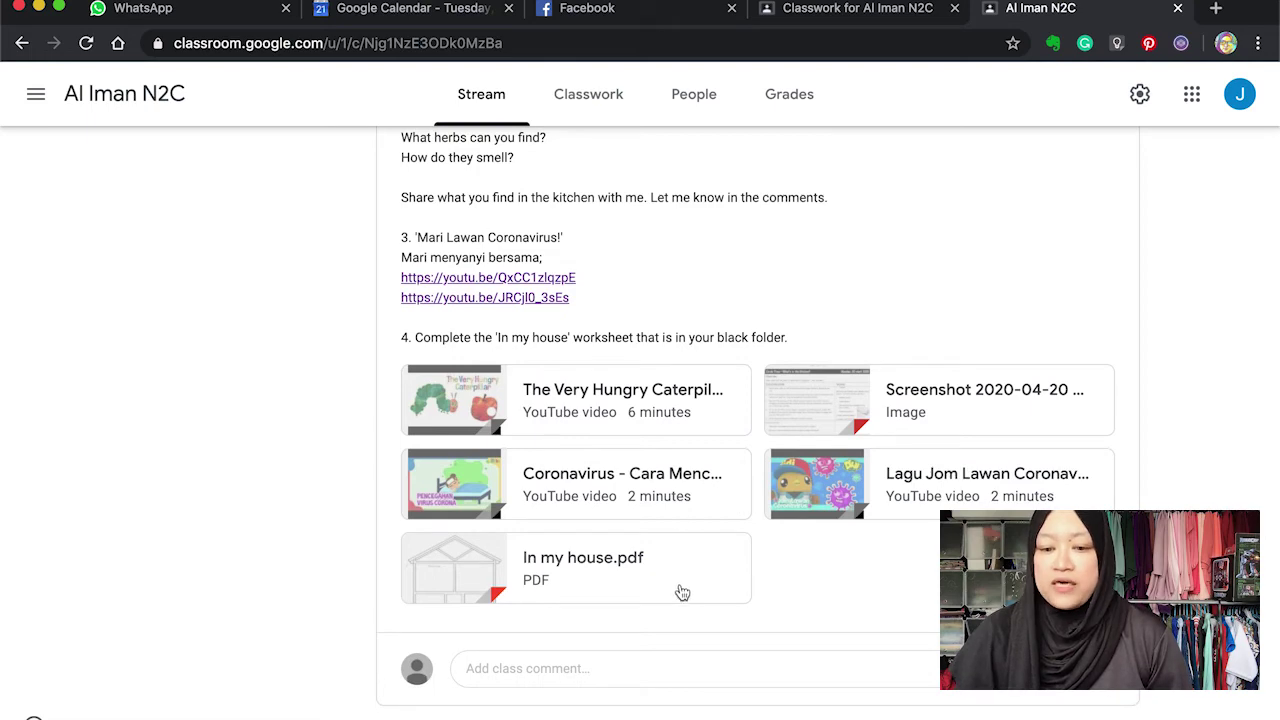
scroll(680, 591, "down", 3)
Check the announcement's posting options and close the composer, keeping the announcement as a saved draft.
scroll(680, 591, "up", 10)
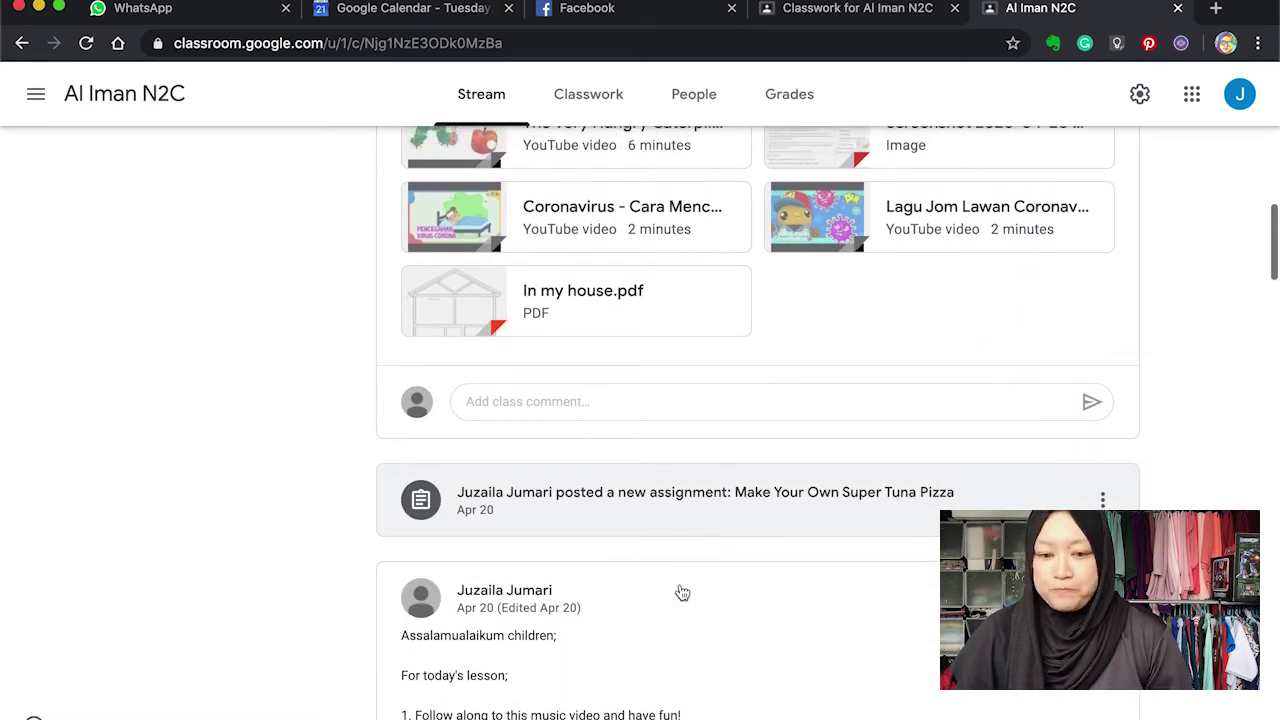
scroll(680, 584, "up", 3)
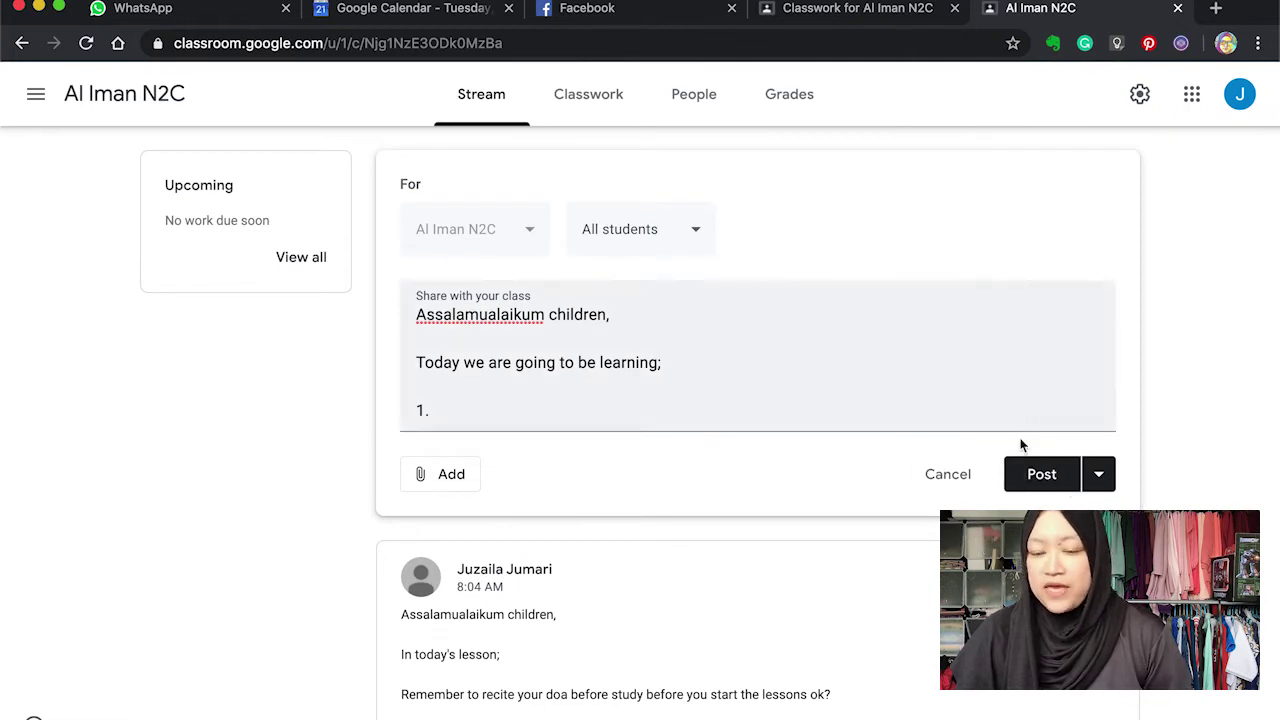
left_click(1100, 474)
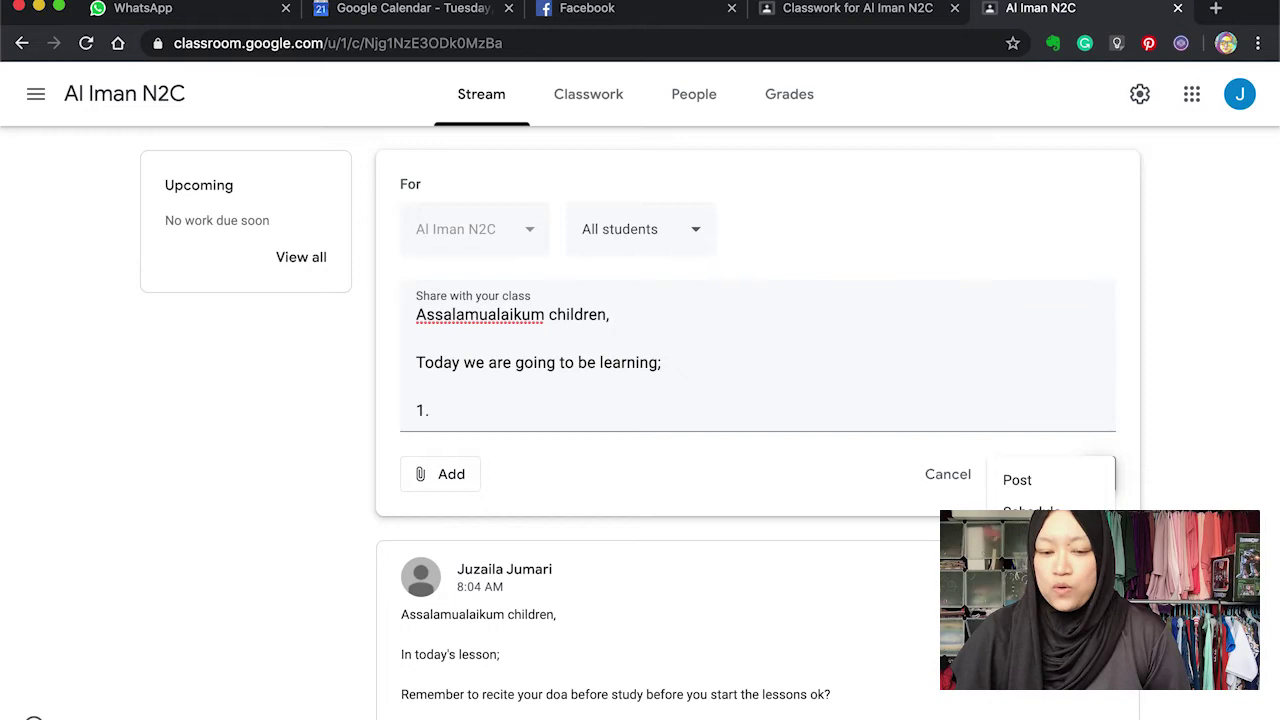
left_click(1017, 480)
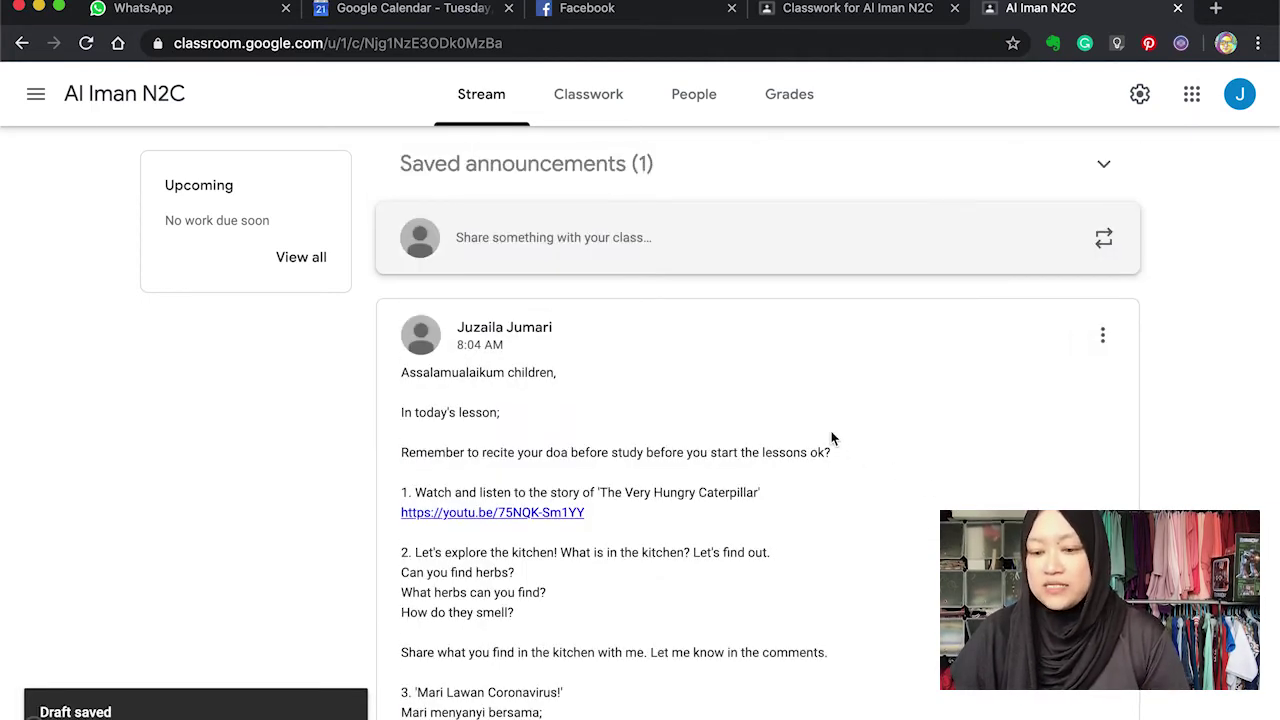
View the teacher's Classwork list and the types of classwork that can be created for the class.
left_click(603, 108)
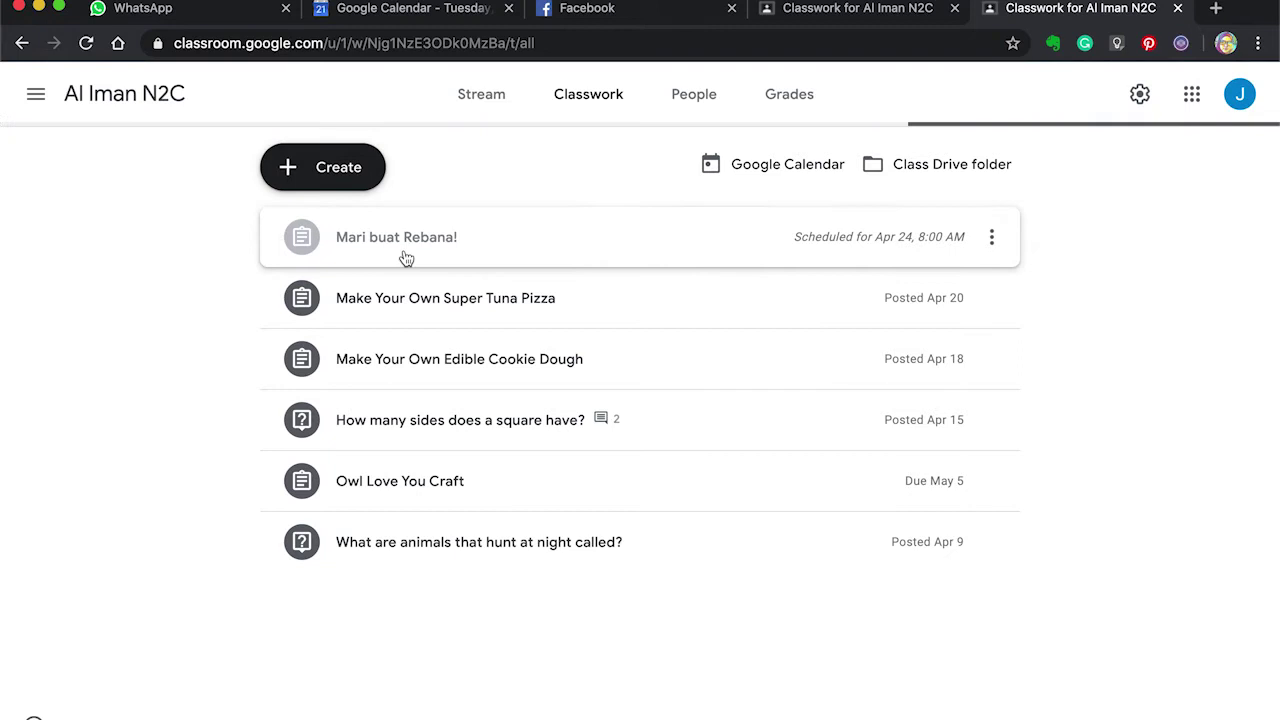
left_click(323, 165)
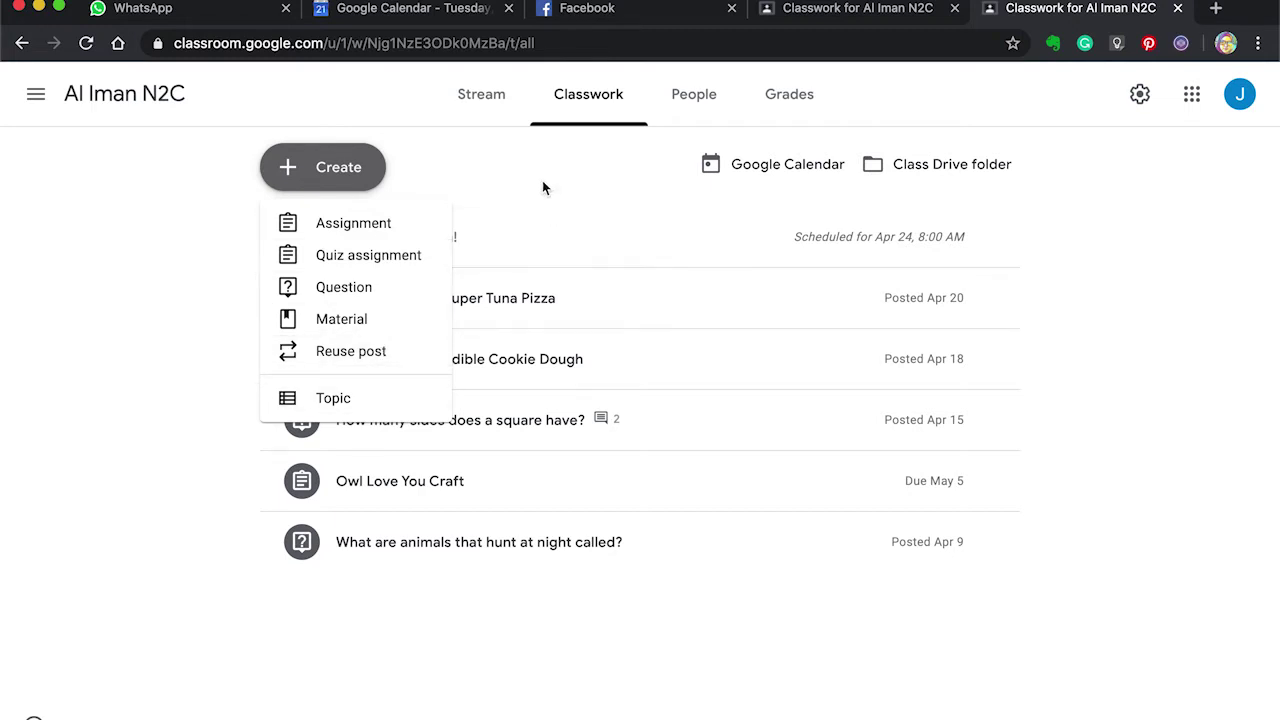
left_click(216, 189)
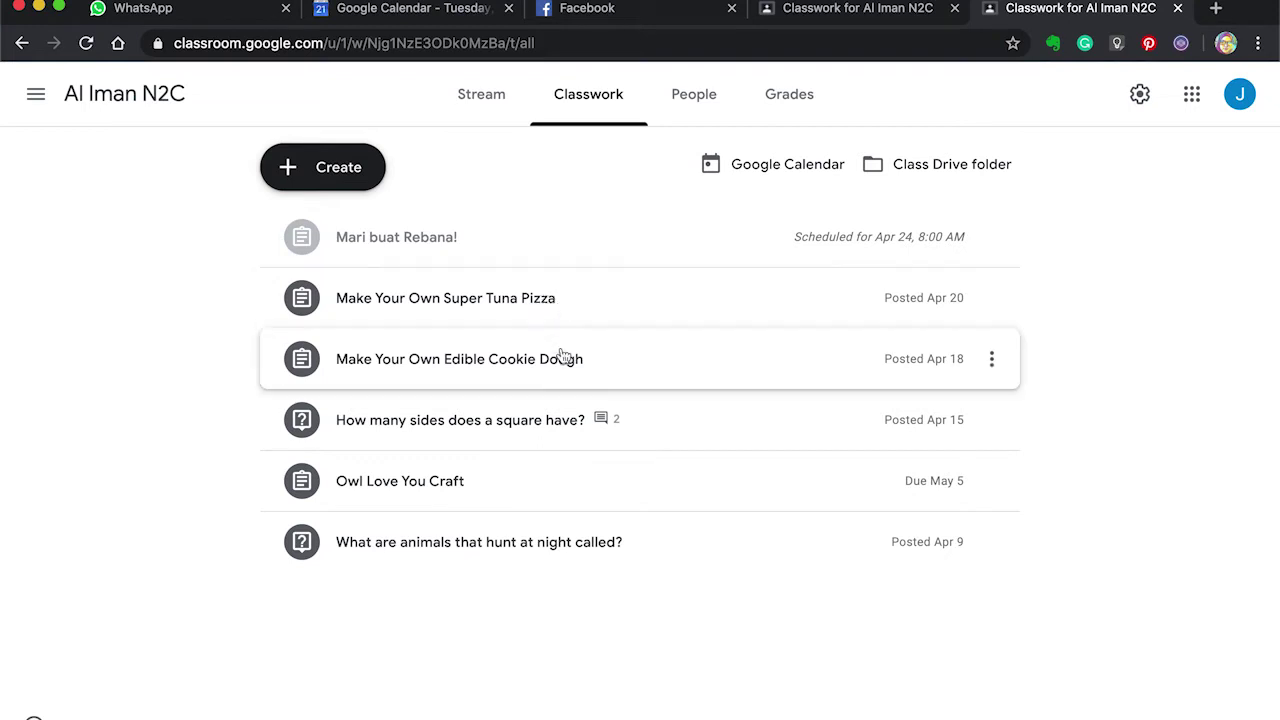
Open the "Owl Love You Craft" assignment and review the students' submitted work and the assignment's instructions.
left_click(575, 484)
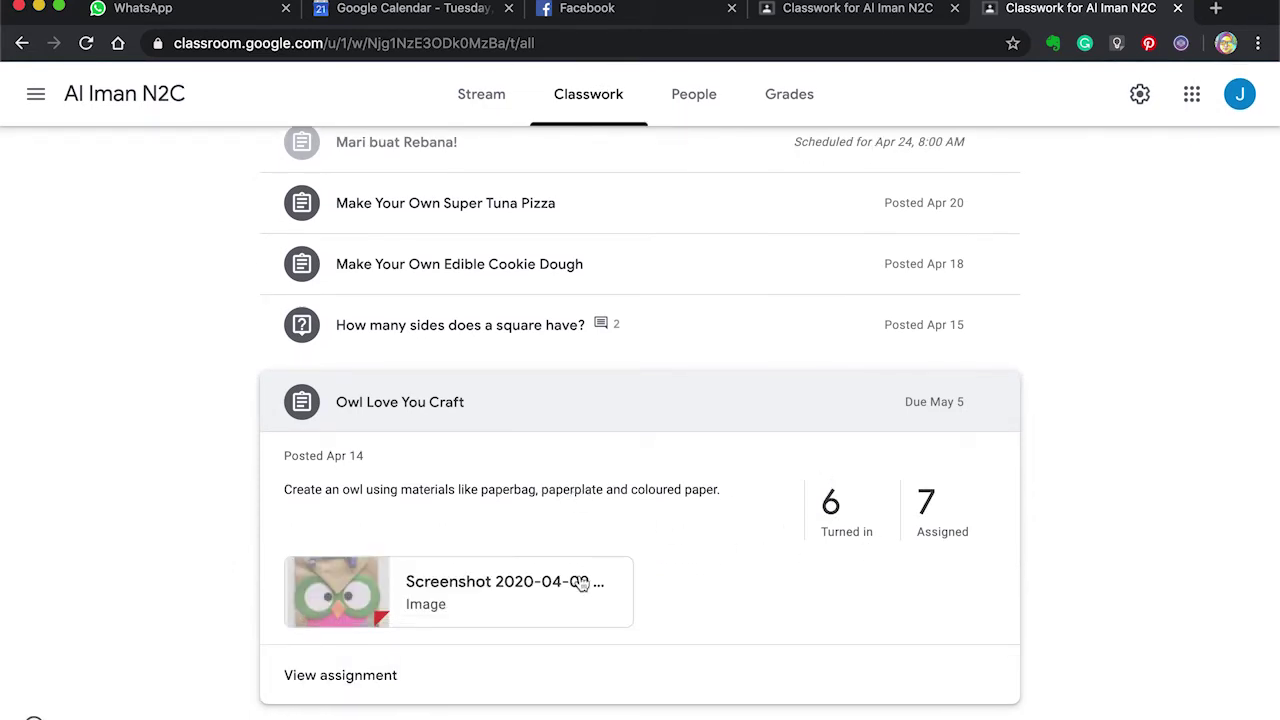
left_click(334, 677)
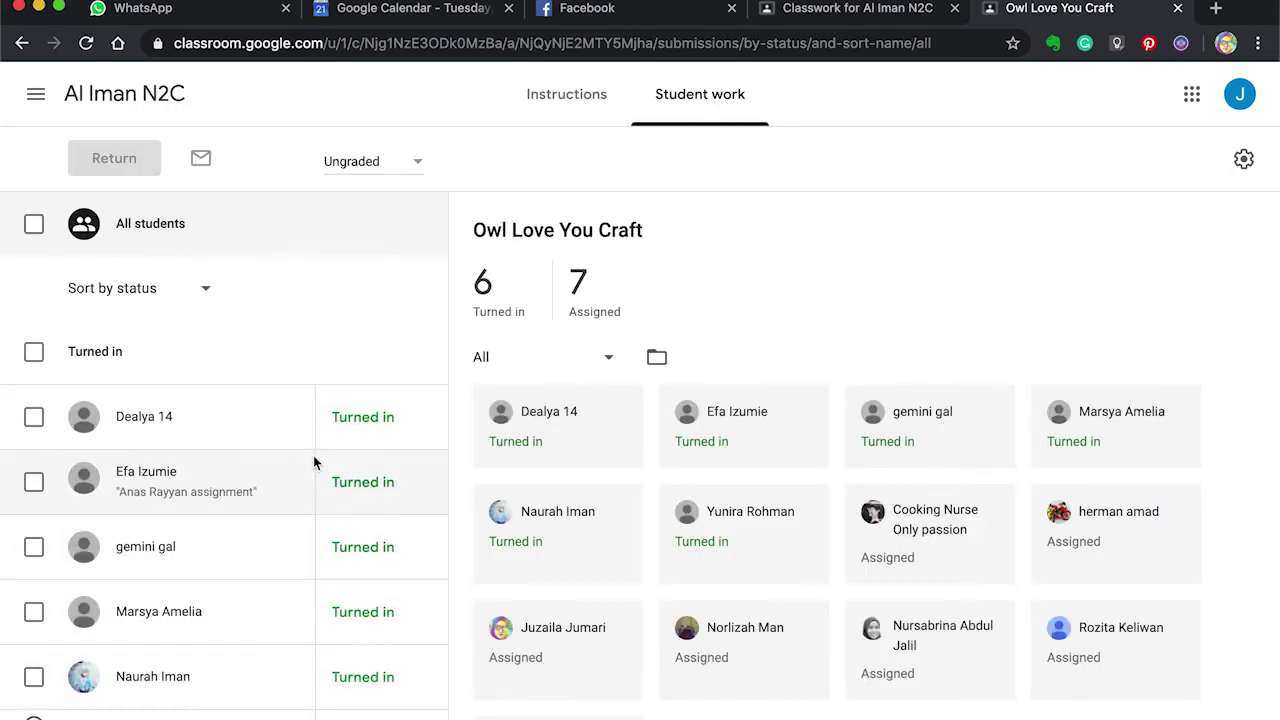
scroll(313, 458, "down", 3)
scroll(313, 461, "down", 1)
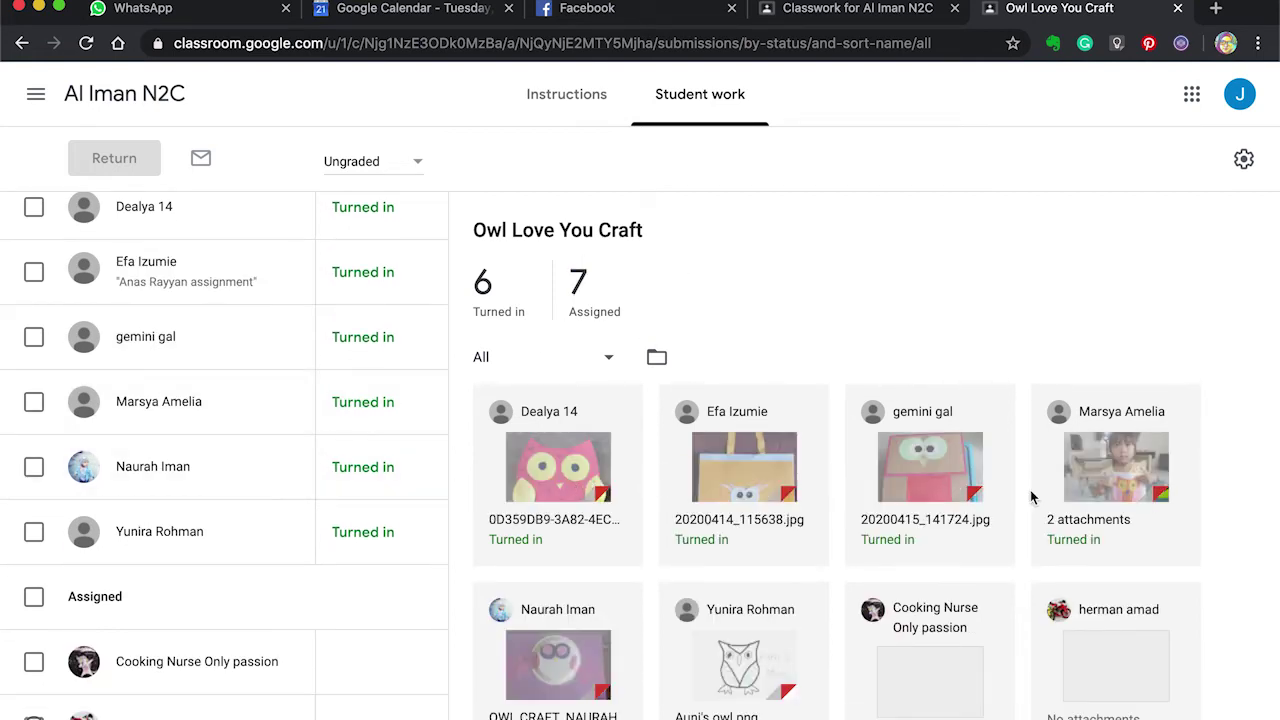
scroll(1033, 494, "down", 2)
scroll(1031, 497, "down", 7)
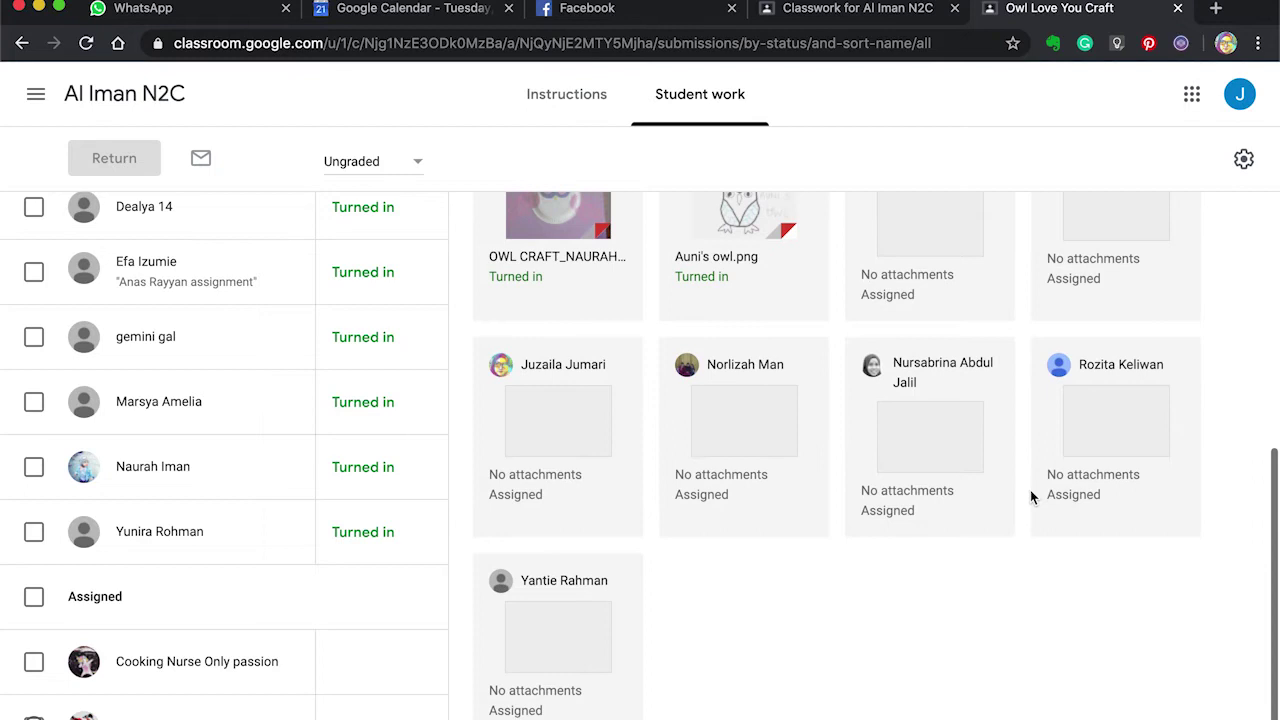
scroll(1031, 497, "up", 9)
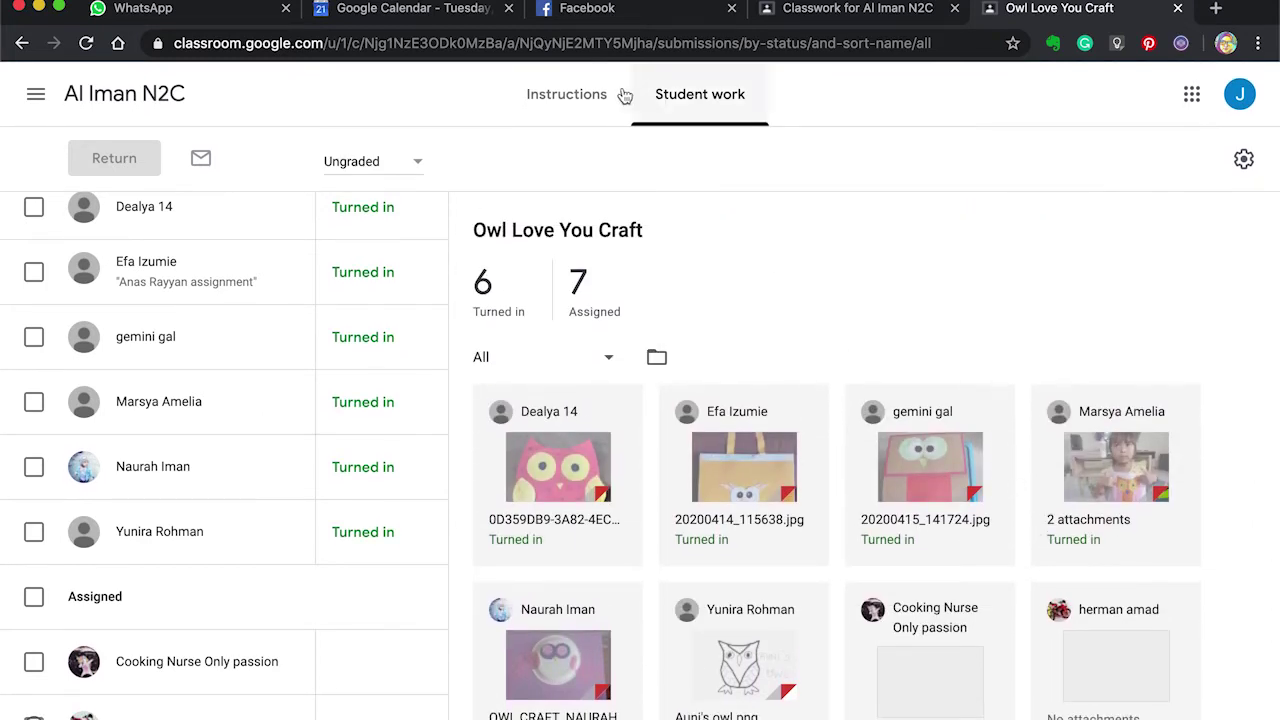
left_click(585, 106)
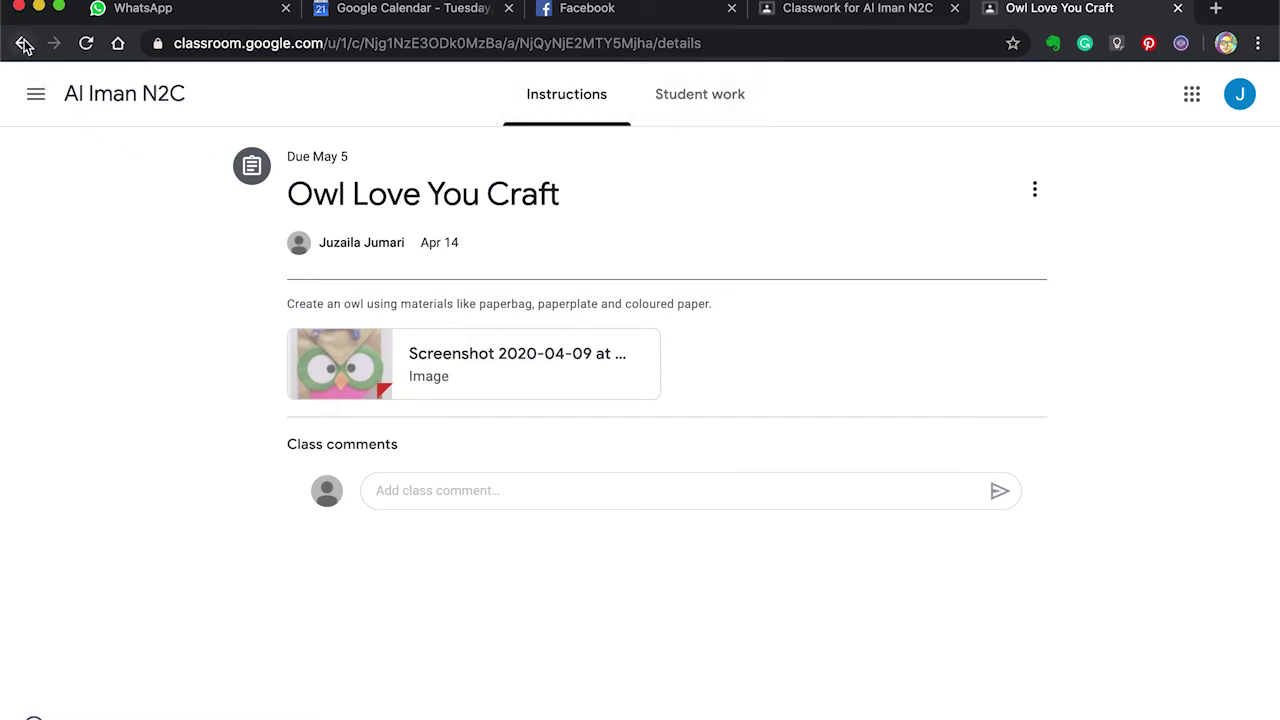
Return to the Al Iman N2C stream through the class overview and reread today's lesson post and its attachments.
left_click(36, 94)
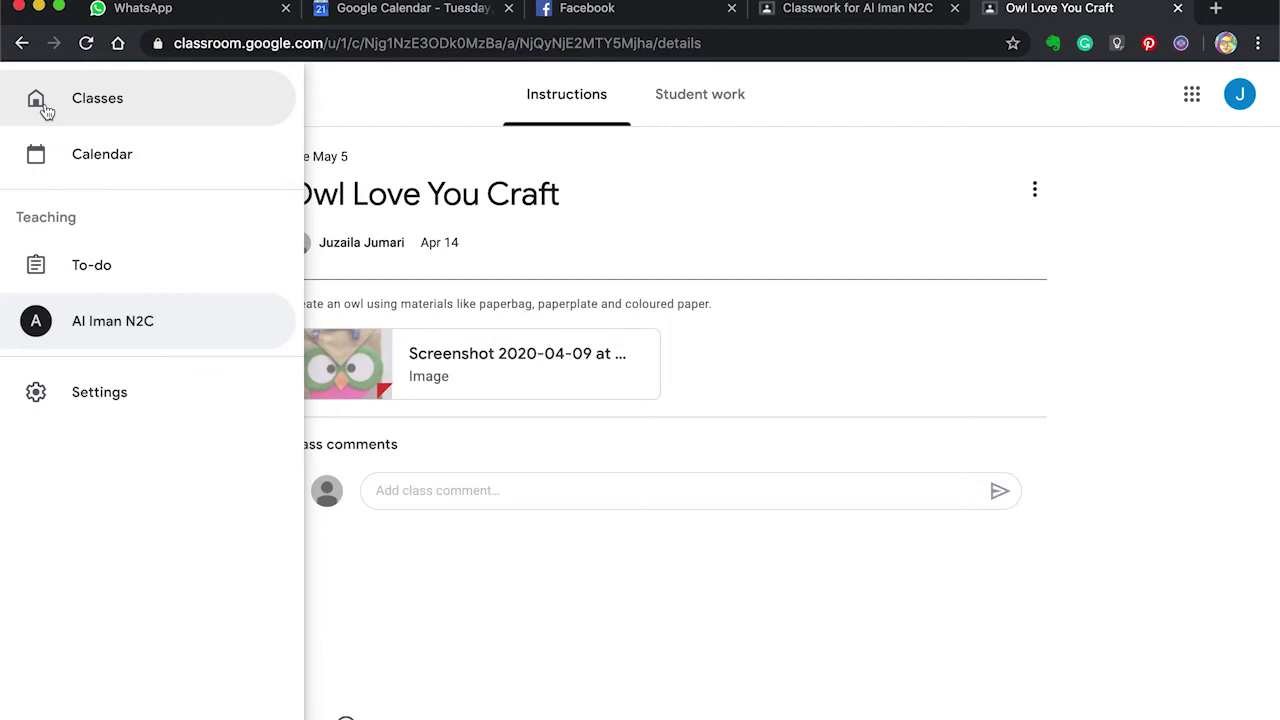
left_click(44, 108)
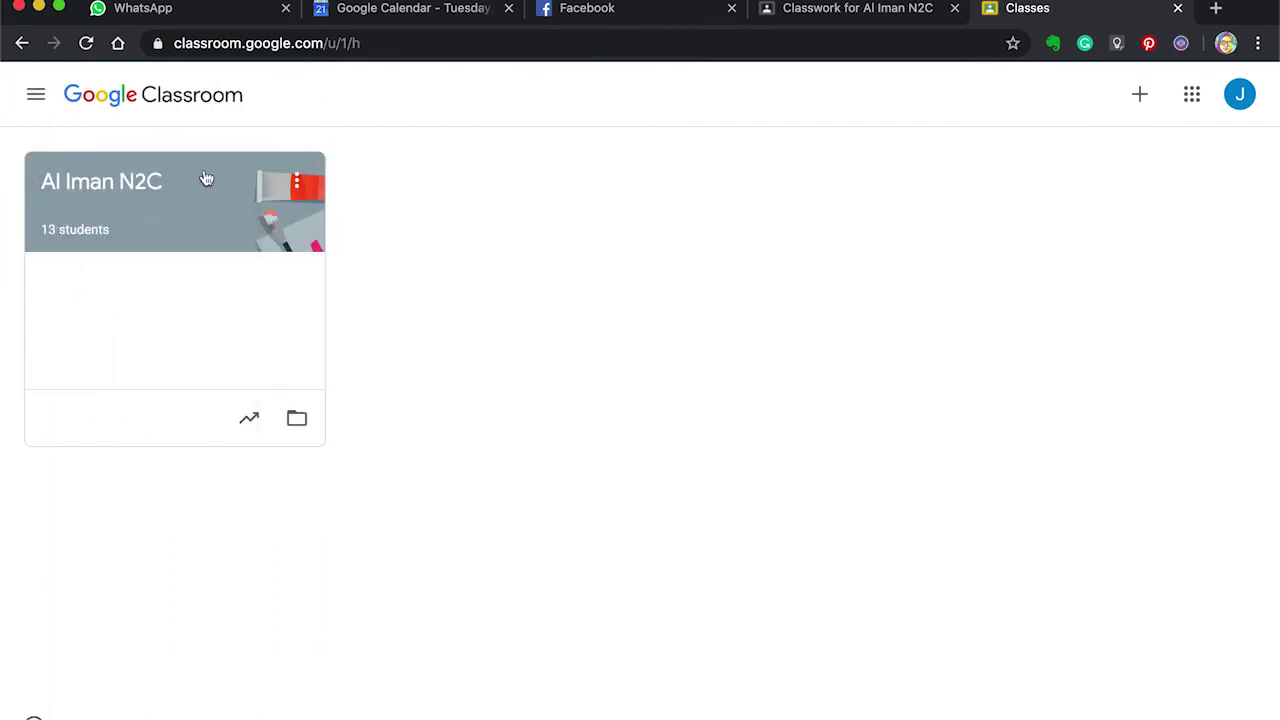
left_click(206, 178)
scroll(457, 451, "down", 7)
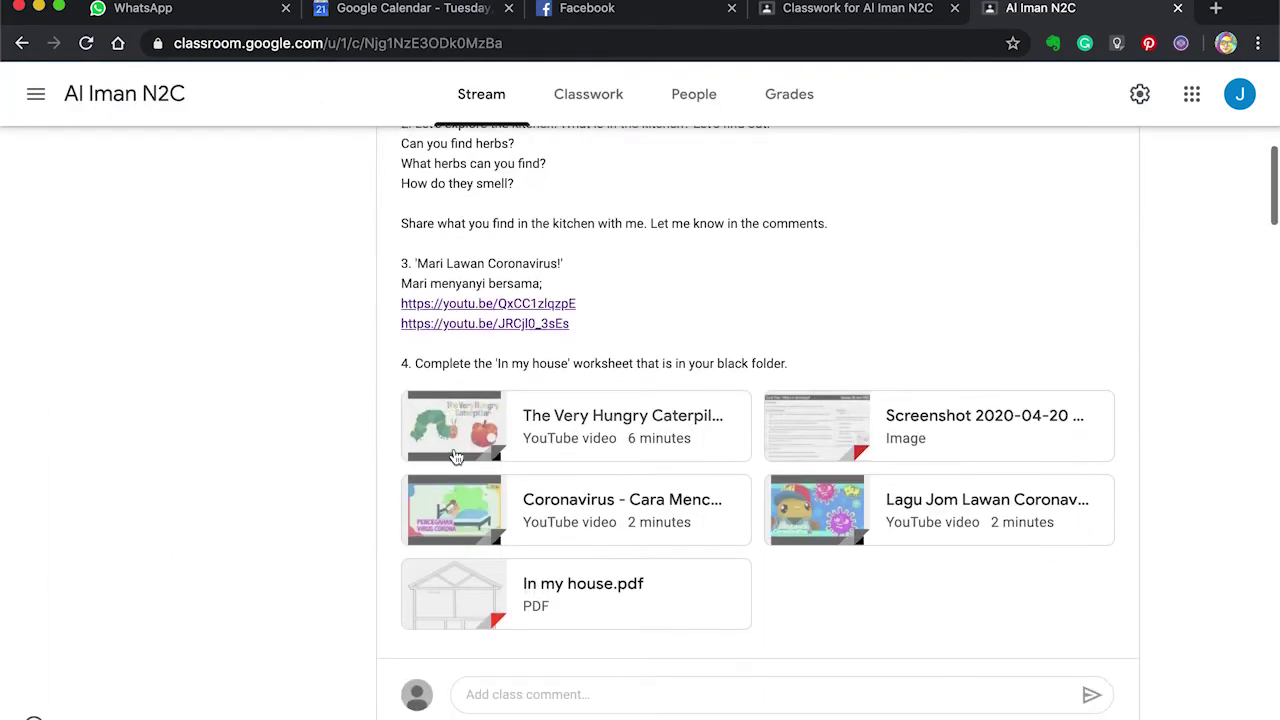
scroll(455, 456, "up", 3)
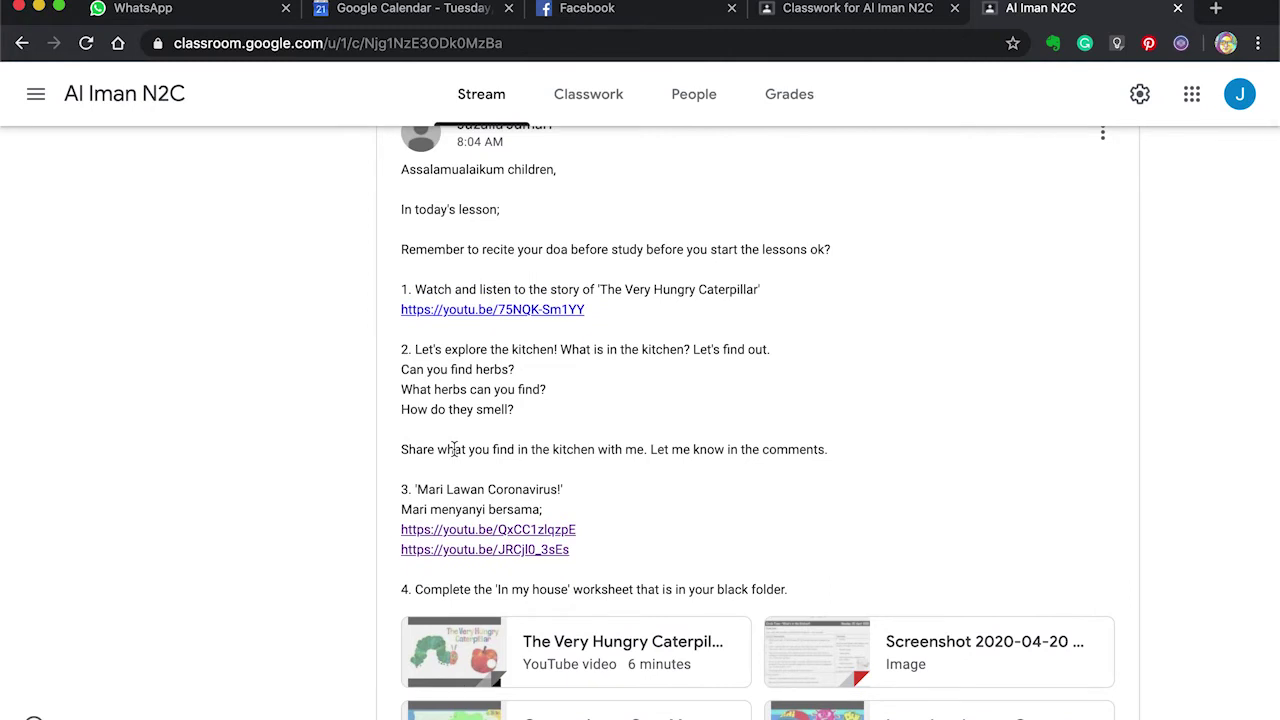
scroll(453, 449, "up", 1)
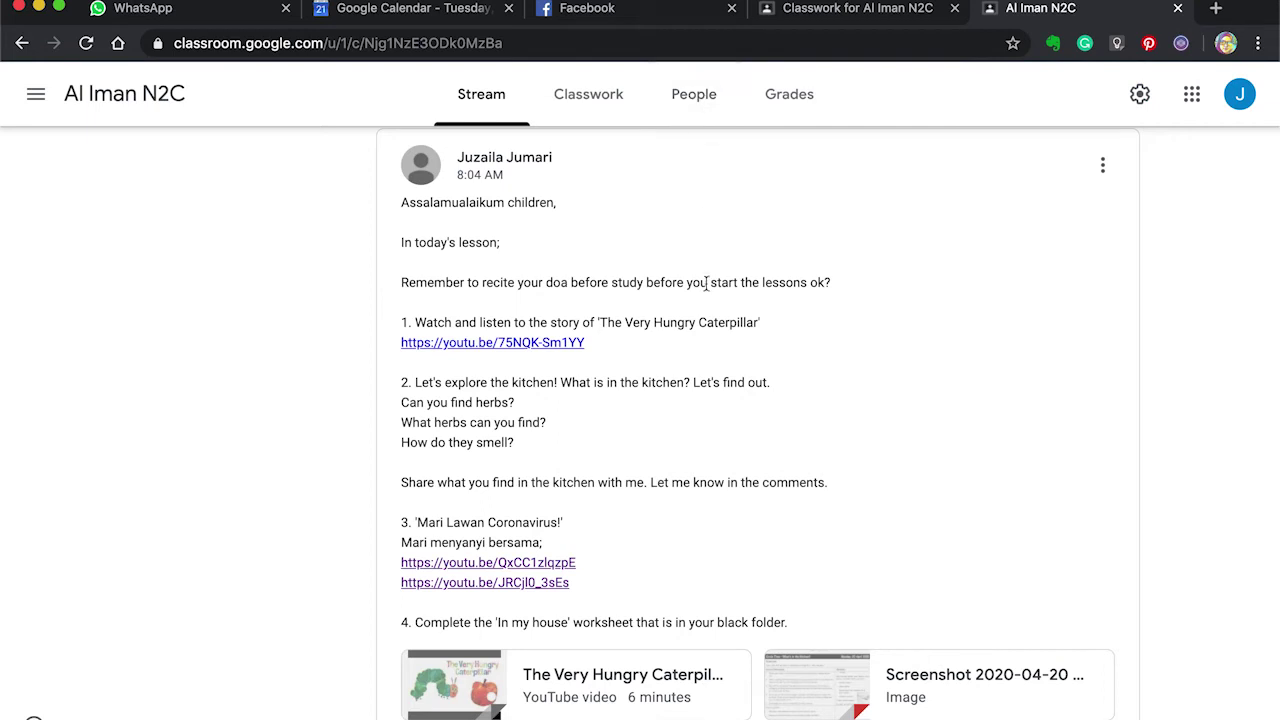
scroll(754, 459, "down", 1)
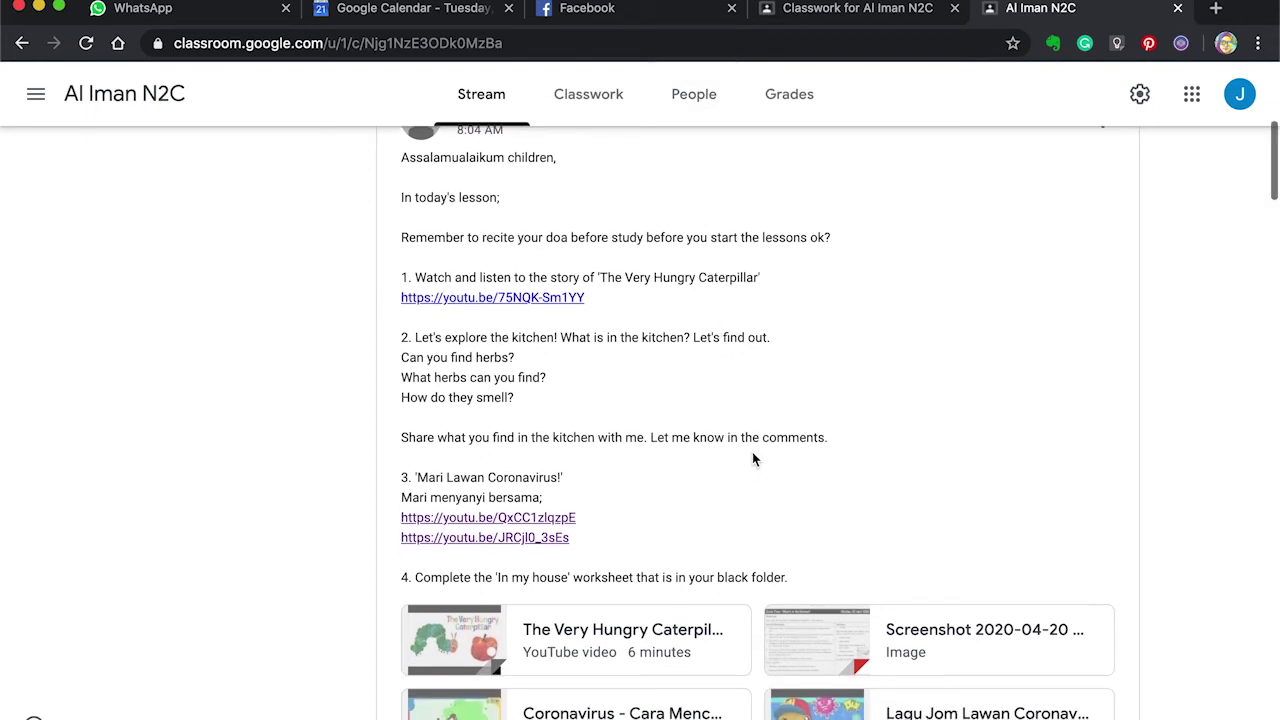
scroll(754, 459, "up", 2)
scroll(754, 459, "up", 1)
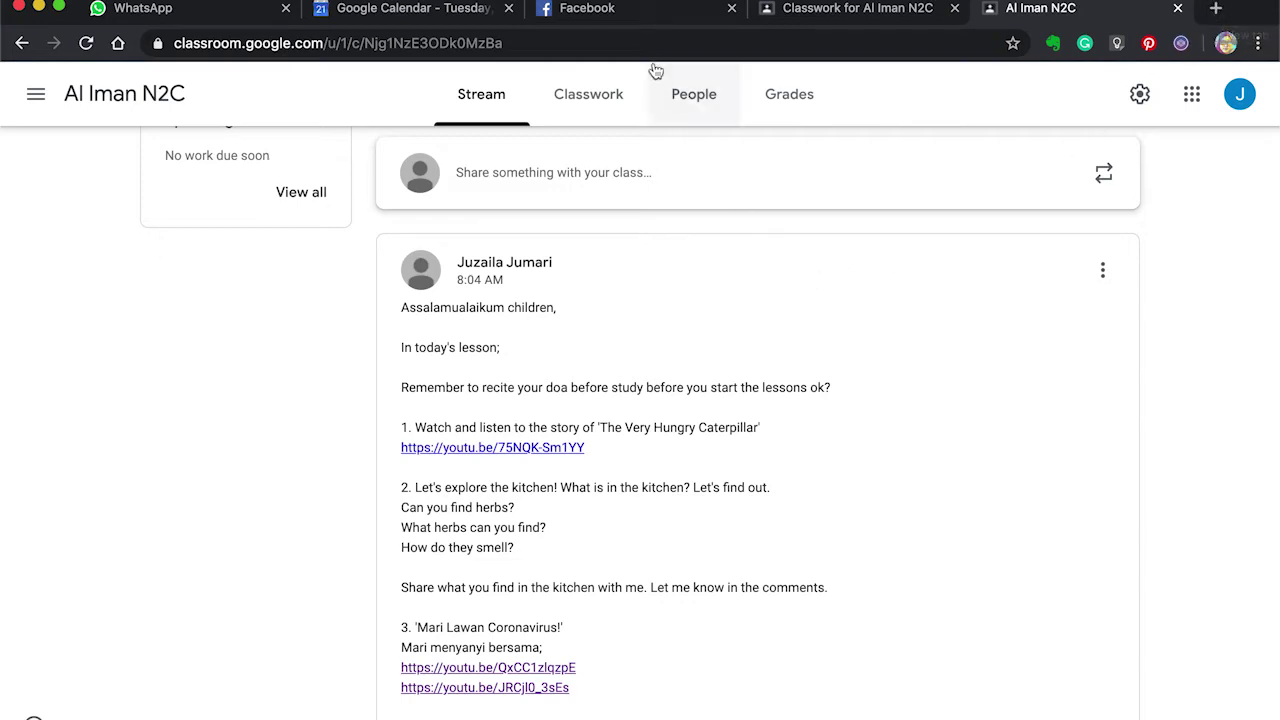
Switch to Facebook and open its Groups page.
left_click(632, 20)
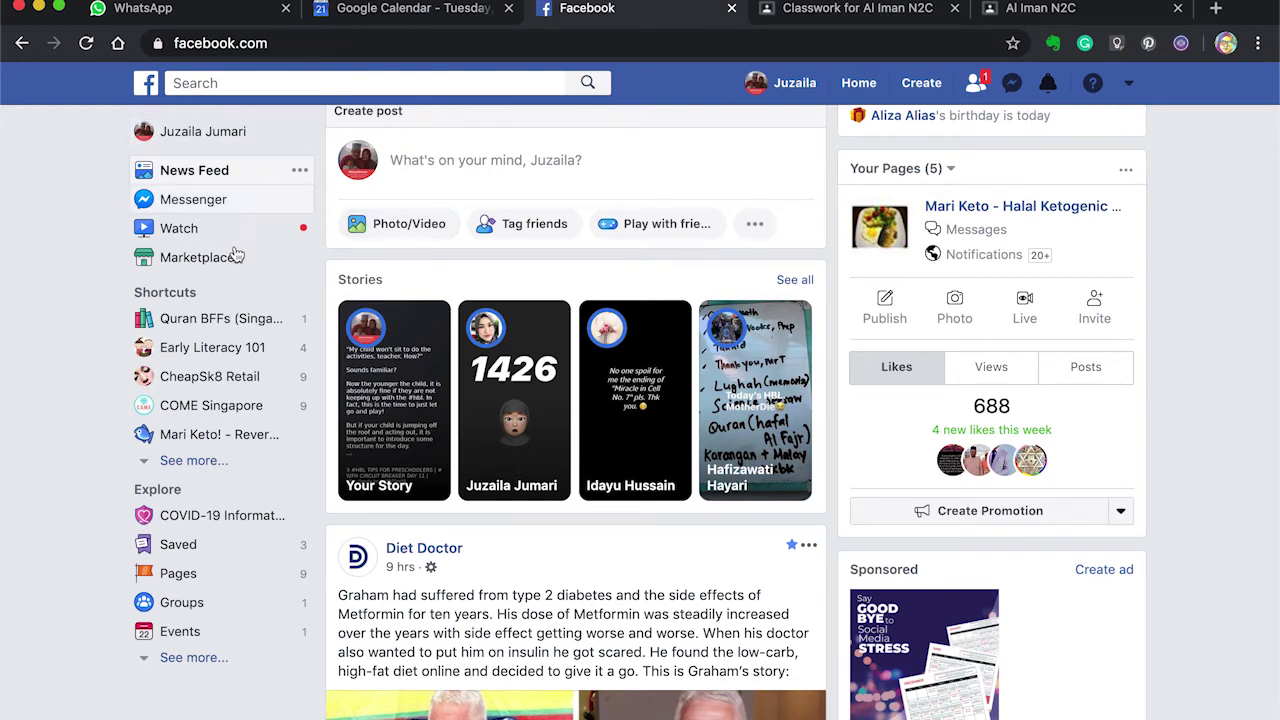
scroll(237, 256, "down", 5)
left_click(181, 602)
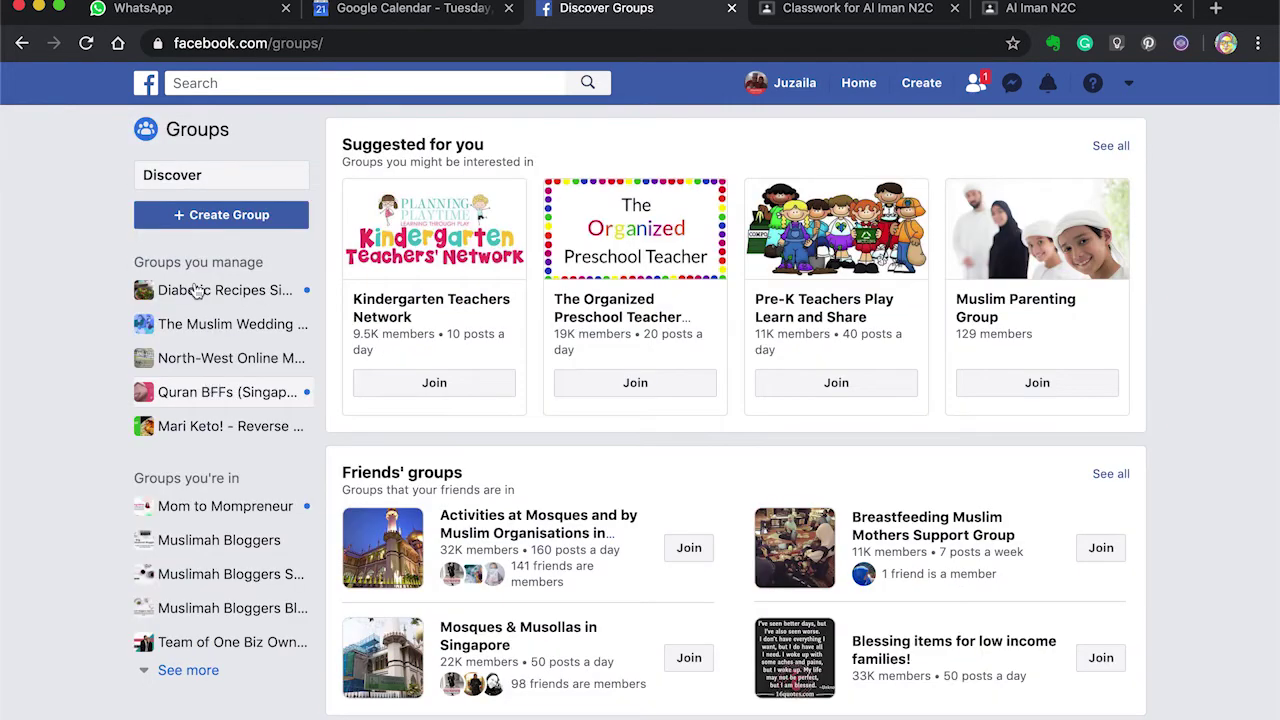
Create a new Facebook group named "Al Iman MBK Nursery" with Private privacy, kept Visible so anyone can find it.
left_click(226, 219)
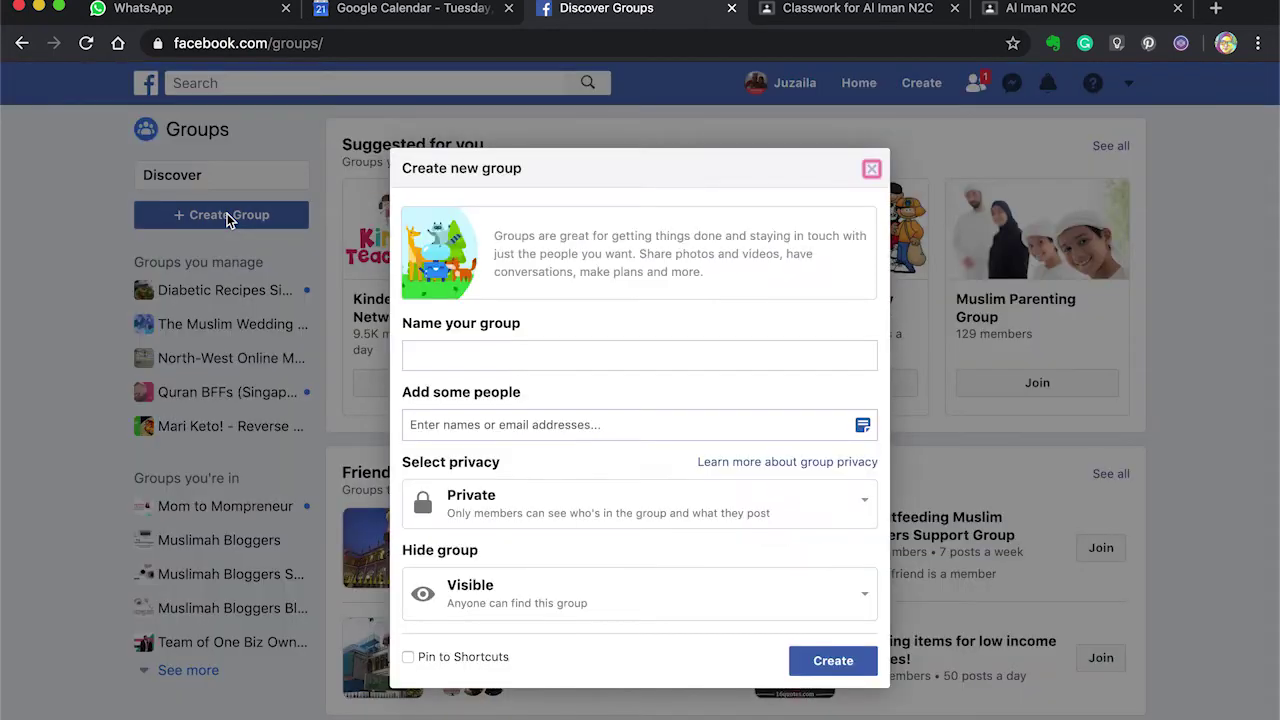
left_click(590, 352)
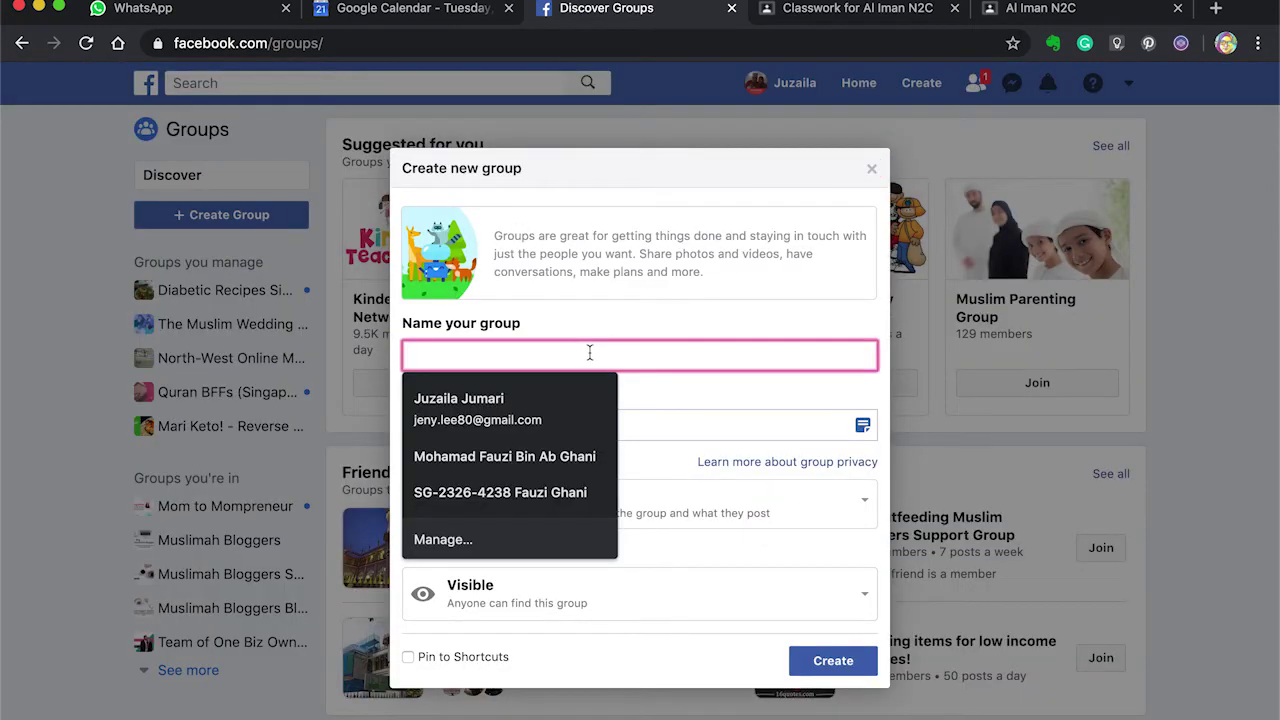
type("Al Iman MBK Nursery")
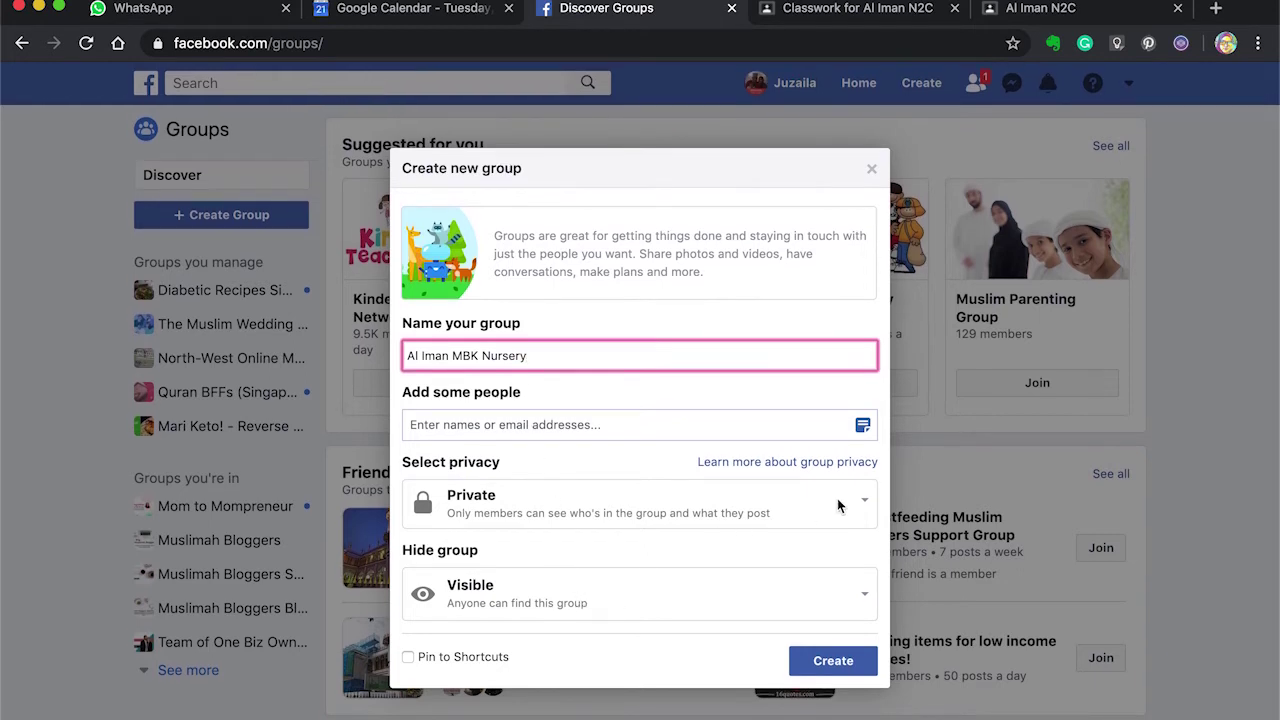
left_click(837, 504)
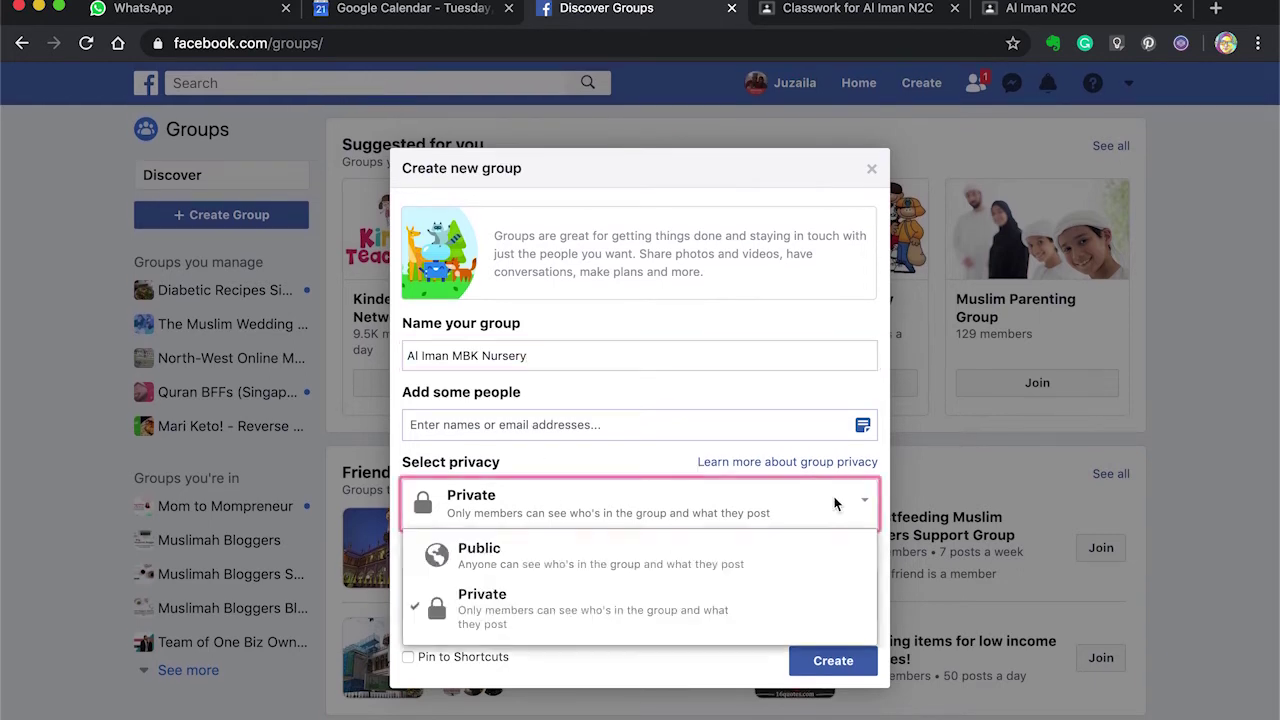
left_click(482, 618)
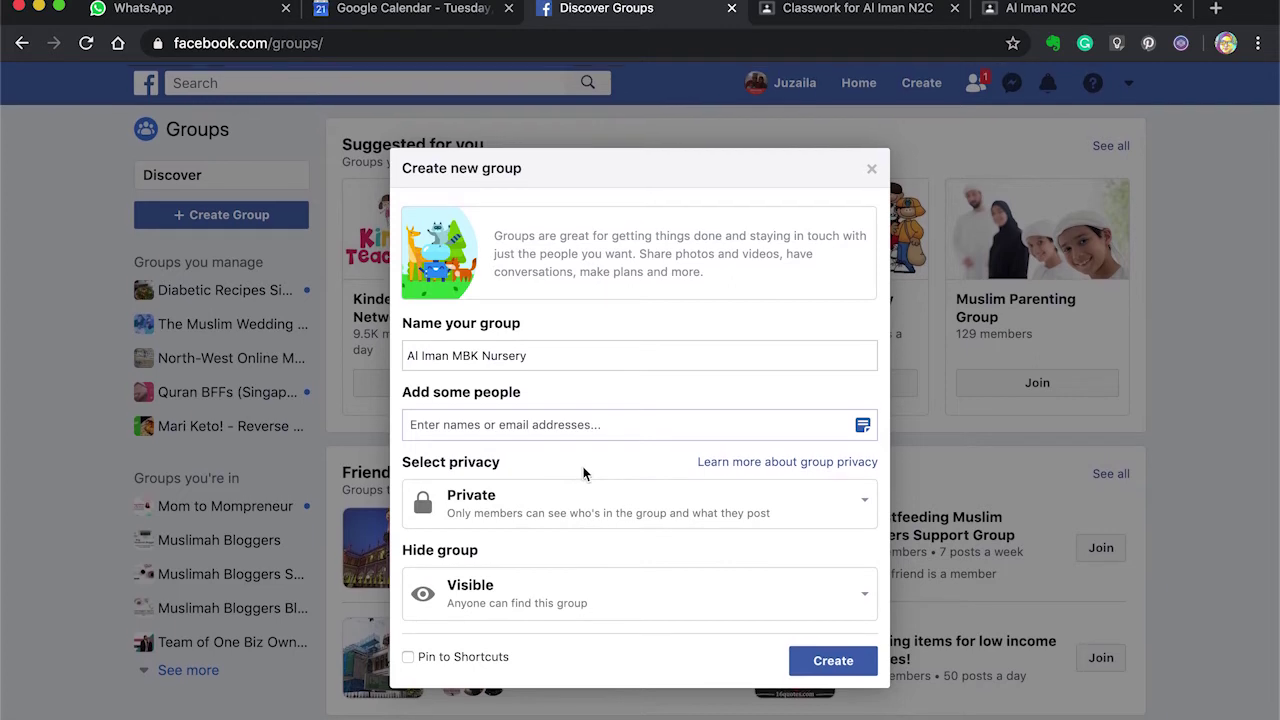
left_click(835, 664)
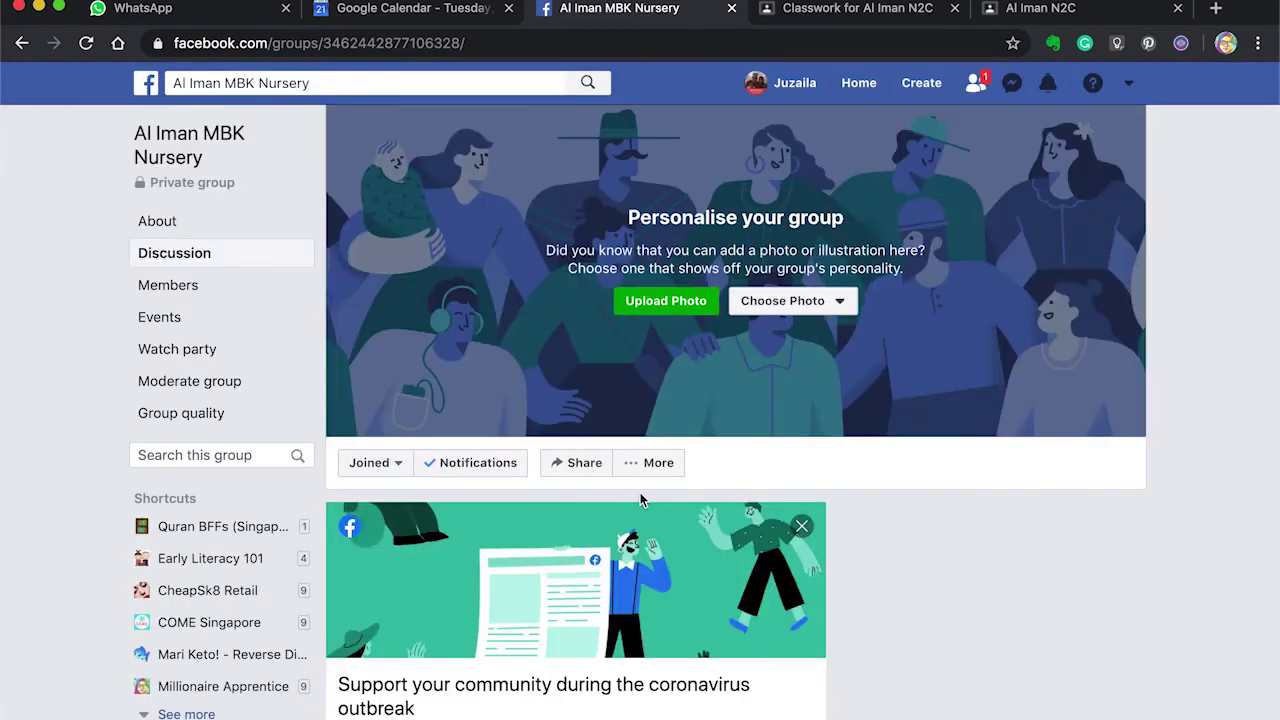
Look through the new Al Iman MBK Nursery group page, including its post area, recent activity and member invitation options.
scroll(641, 500, "down", 5)
scroll(641, 500, "up", 2)
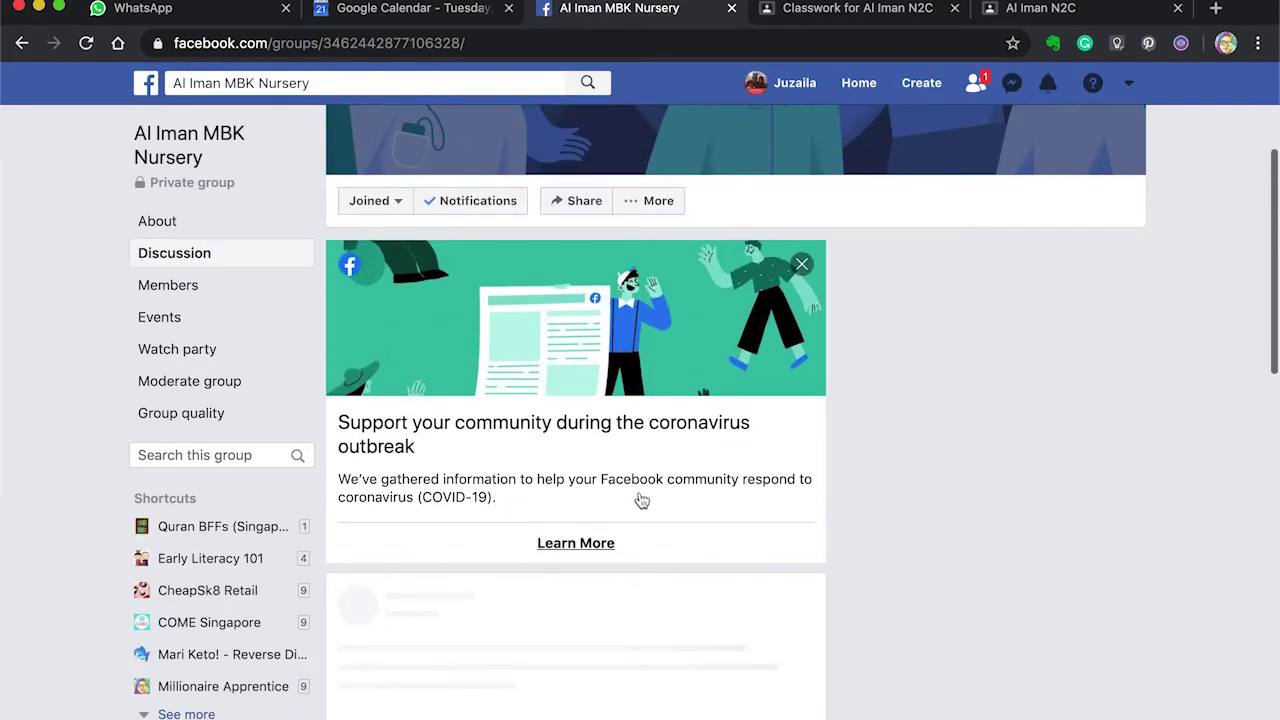
scroll(641, 500, "down", 2)
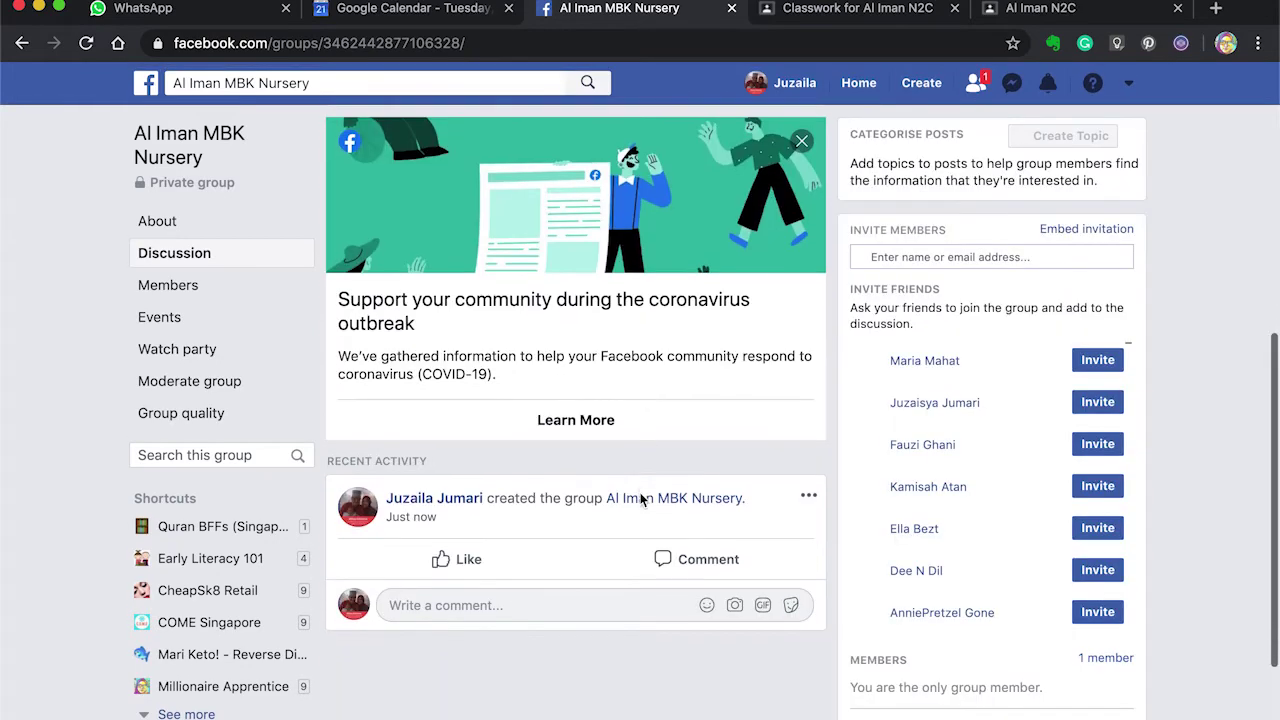
scroll(641, 500, "down", 2)
scroll(641, 503, "up", 2)
scroll(600, 510, "down", 1)
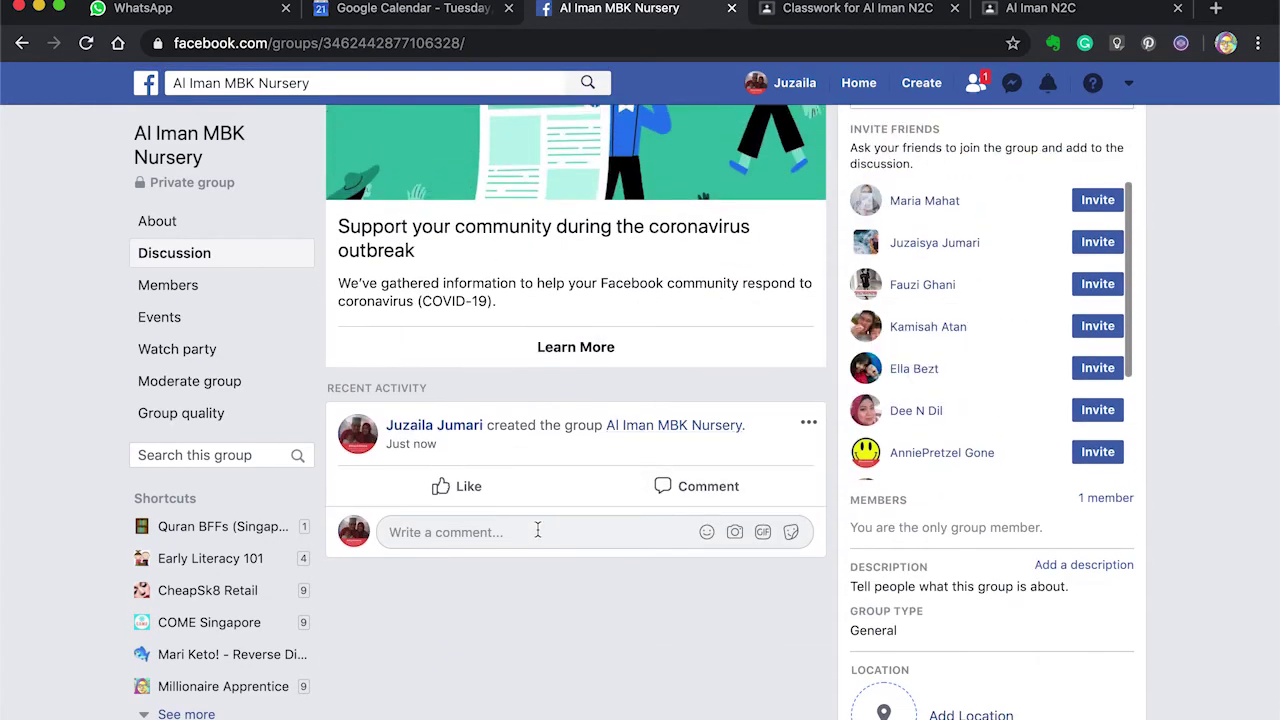
left_click(537, 530)
scroll(537, 530, "up", 4)
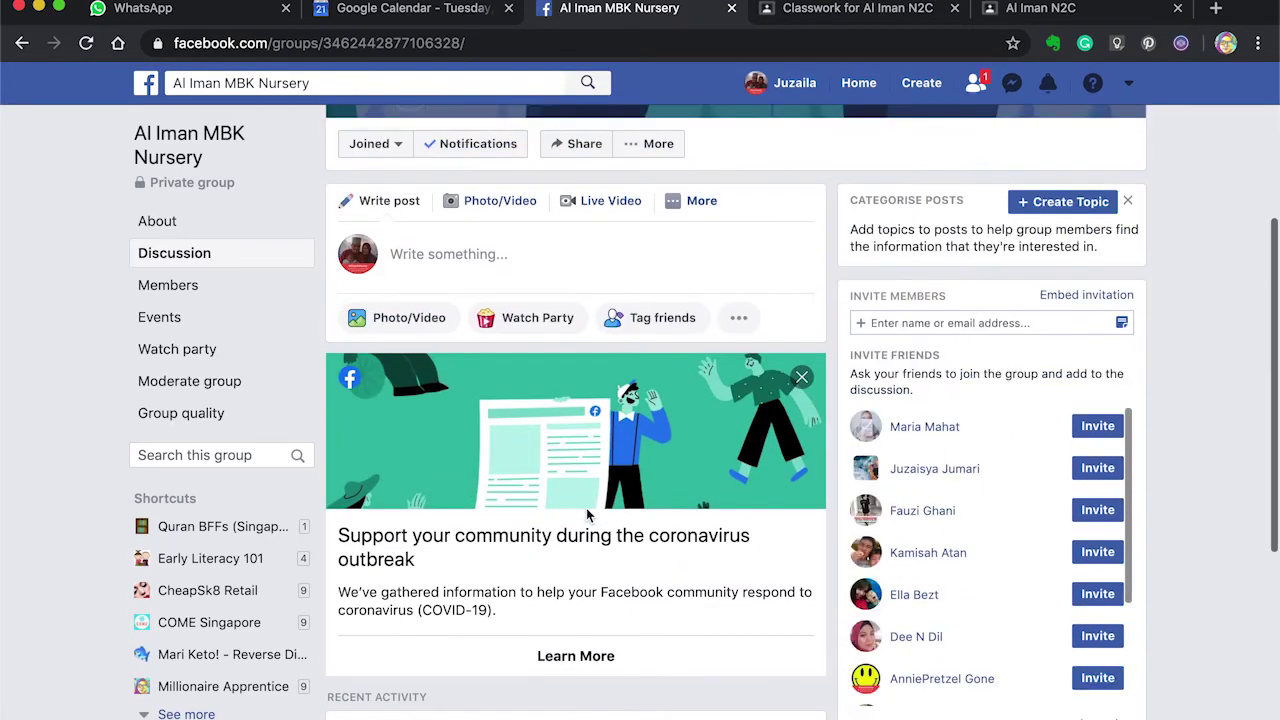
Open the group's post composer, review its content options and additional post types such as Add File, and close it without posting.
left_click(482, 290)
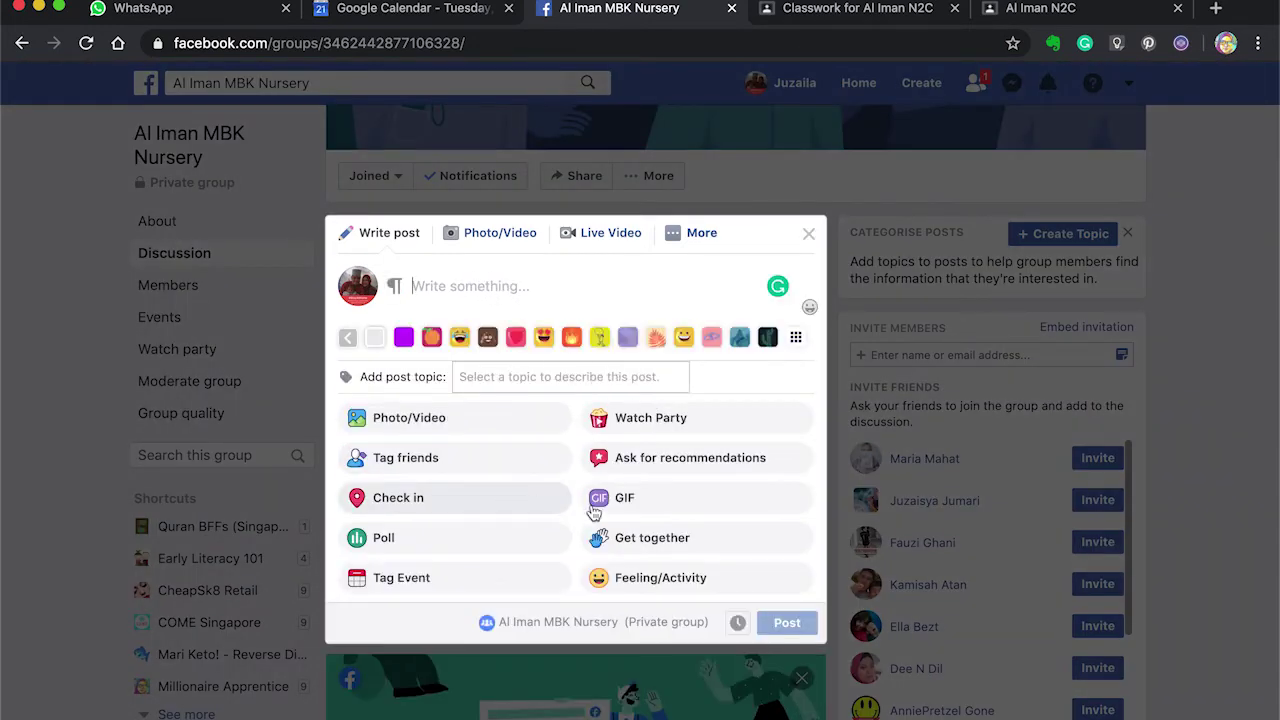
scroll(623, 545, "down", 2)
scroll(623, 545, "up", 1)
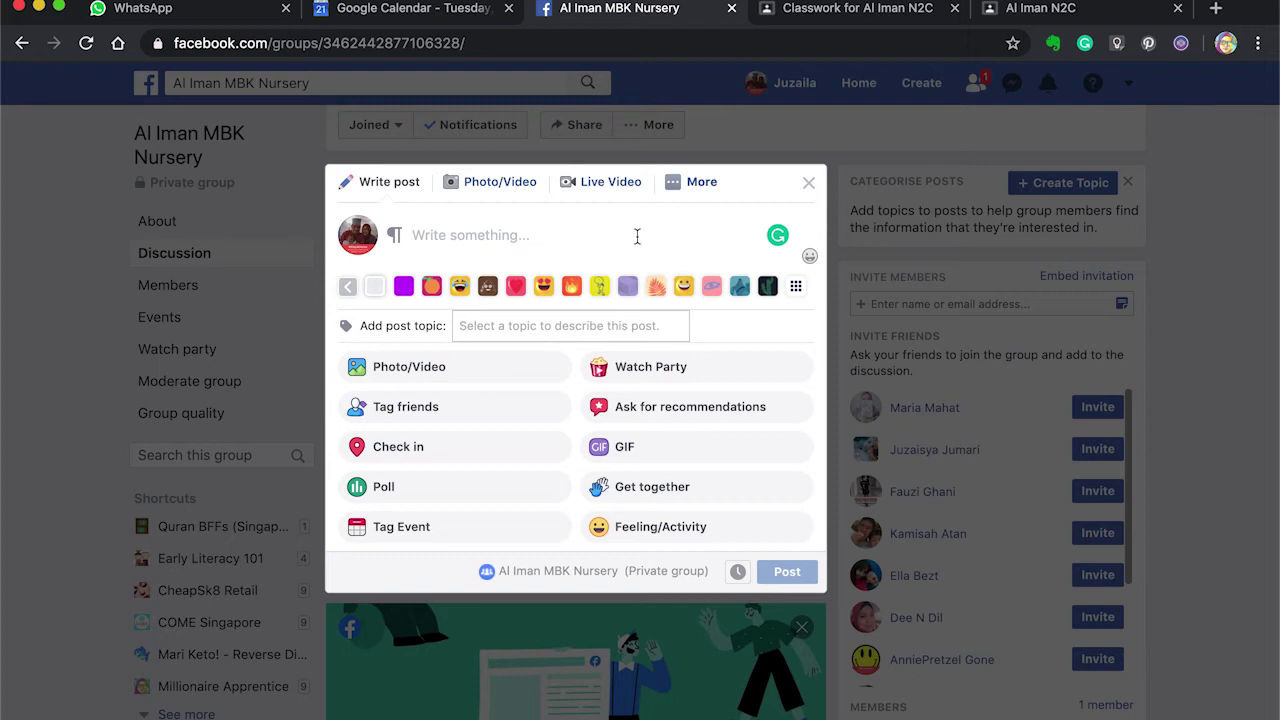
left_click(676, 188)
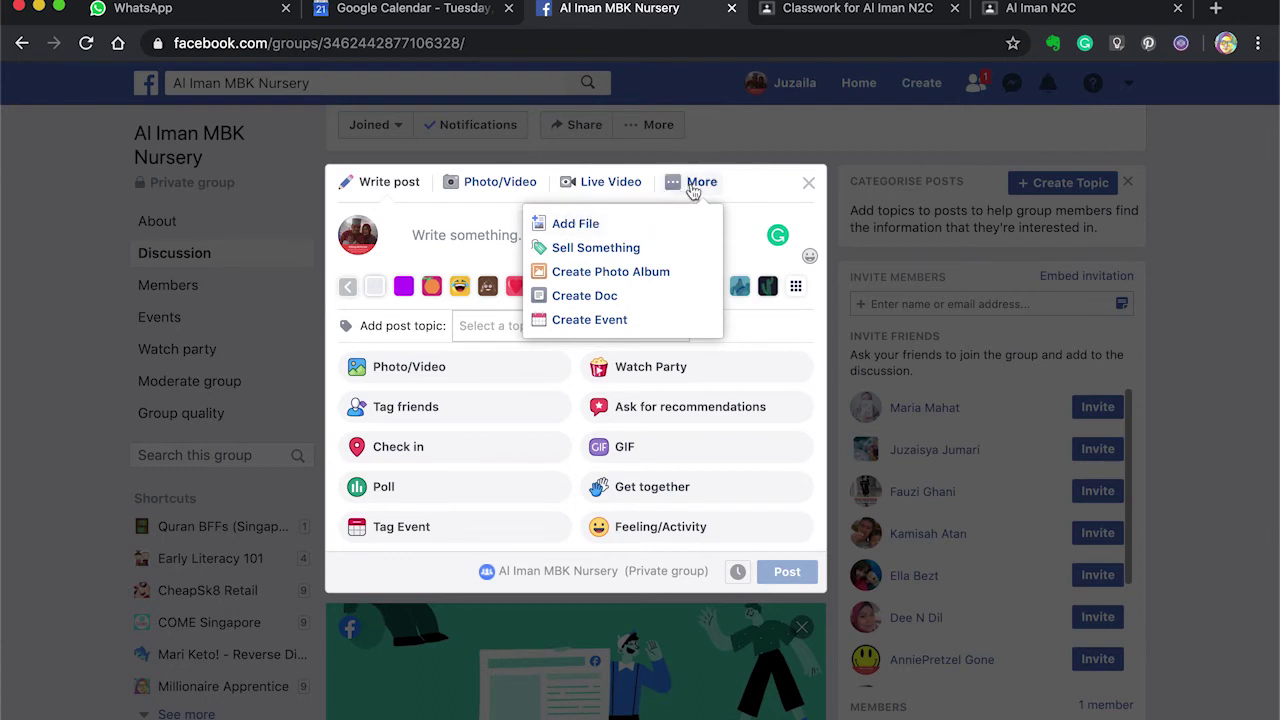
left_click(615, 202)
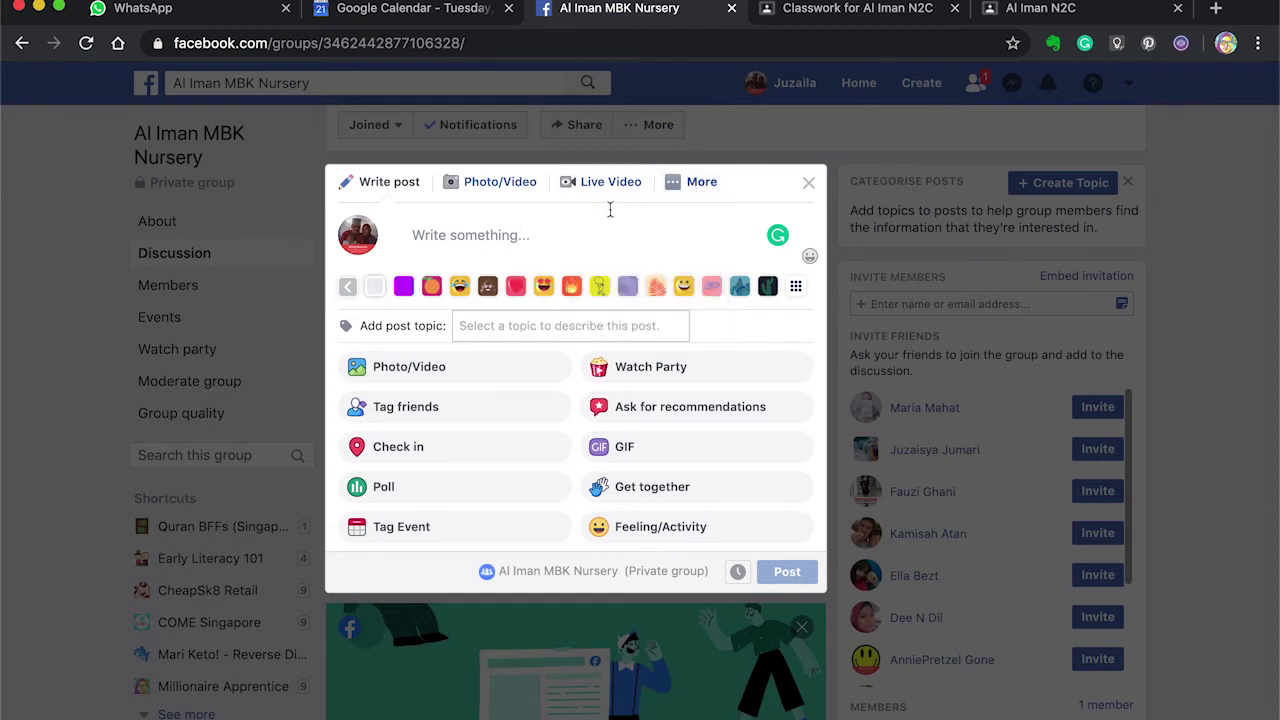
left_click(697, 182)
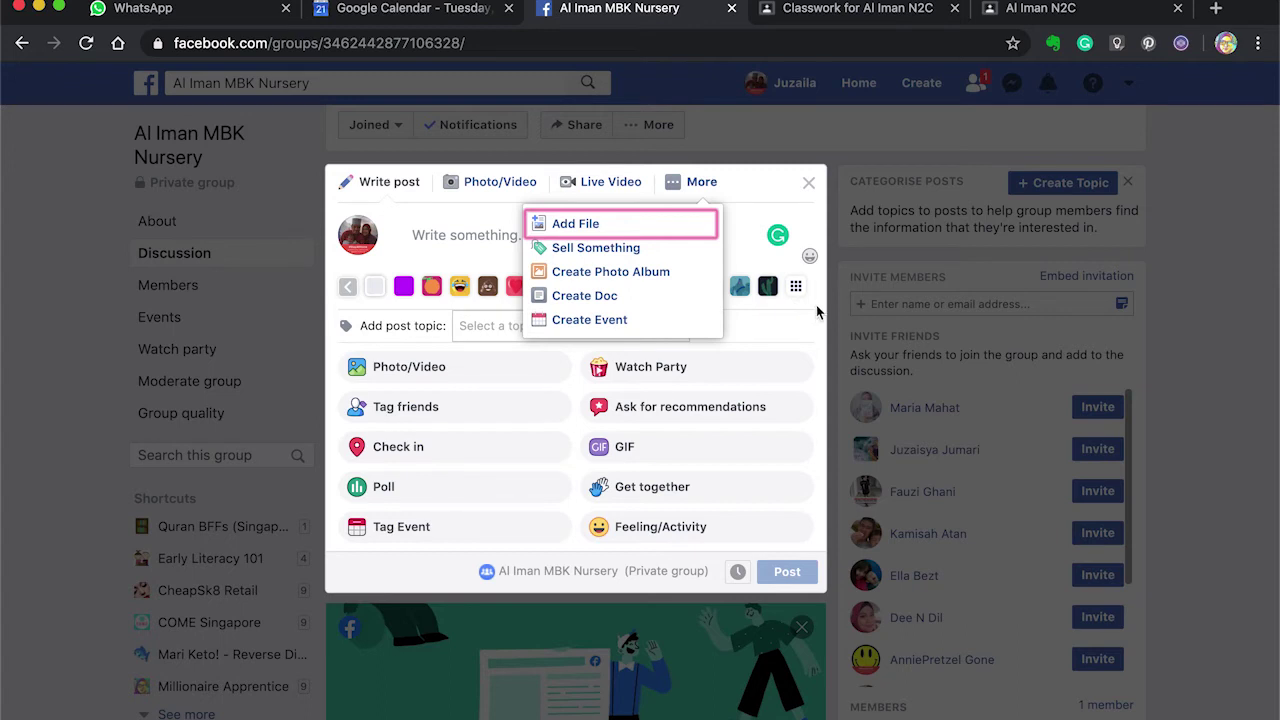
left_click(806, 226)
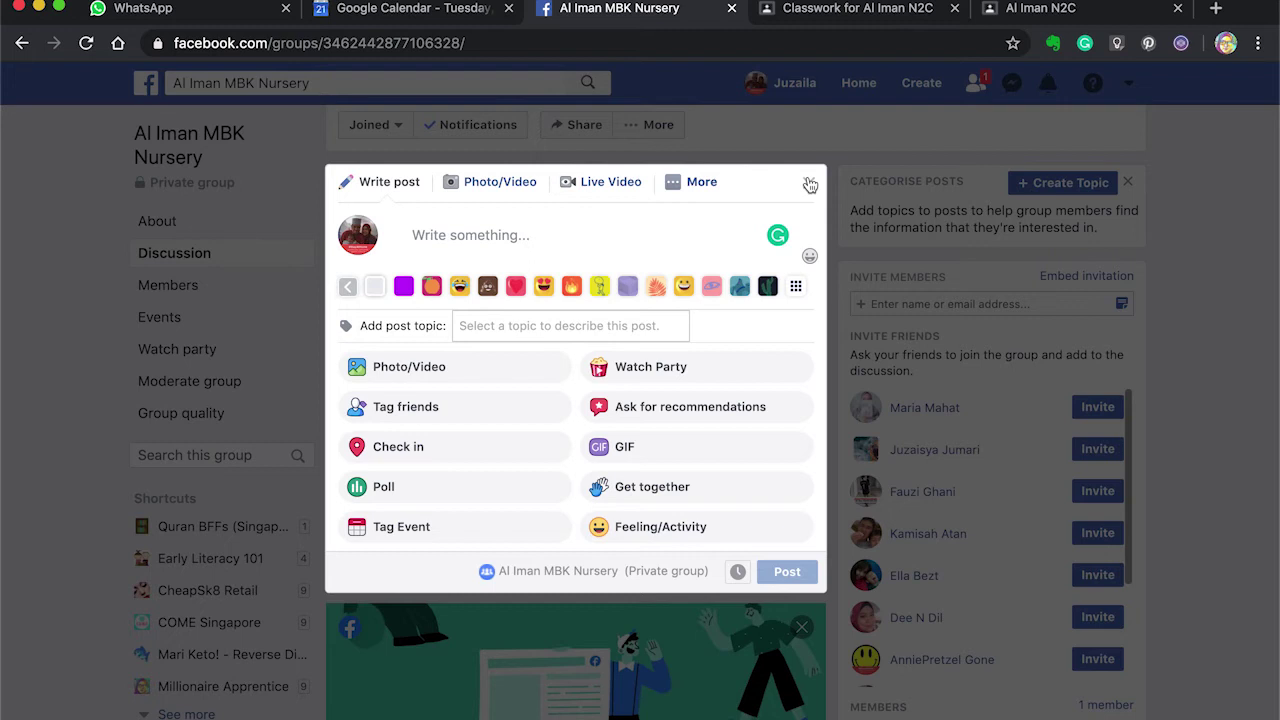
left_click(810, 184)
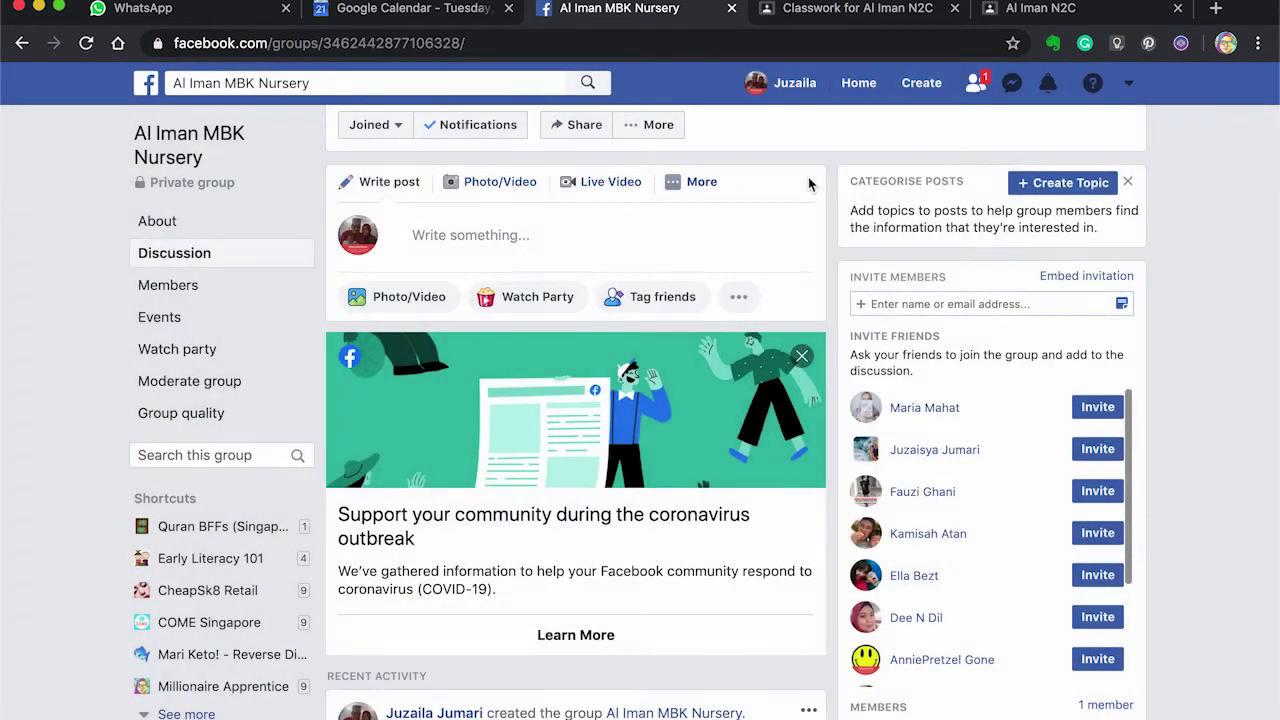
left_click(714, 181)
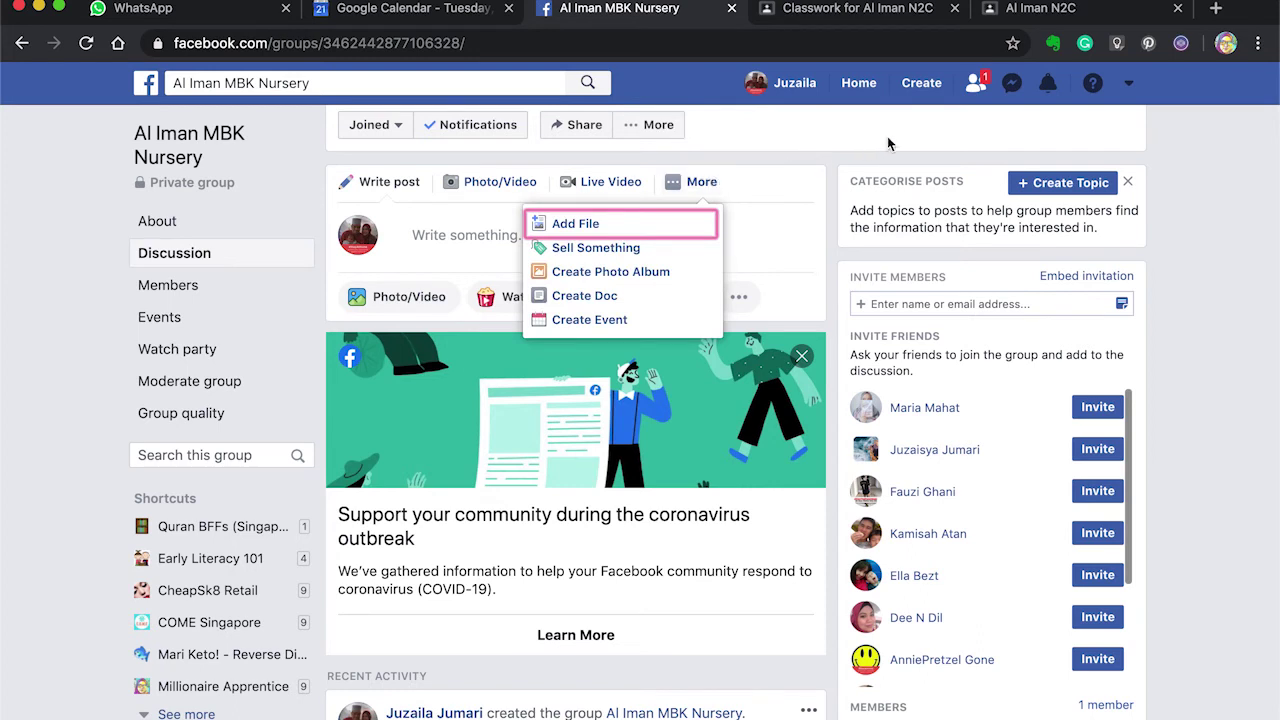
left_click(955, 105)
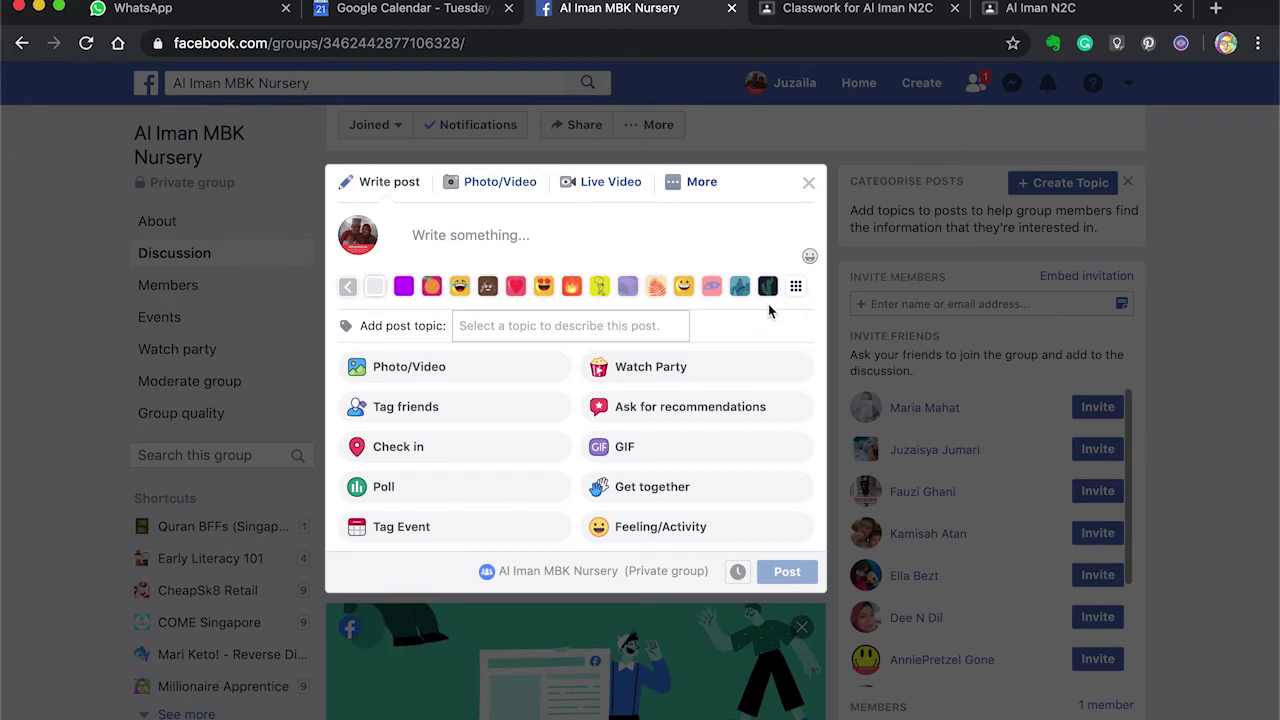
left_click(810, 186)
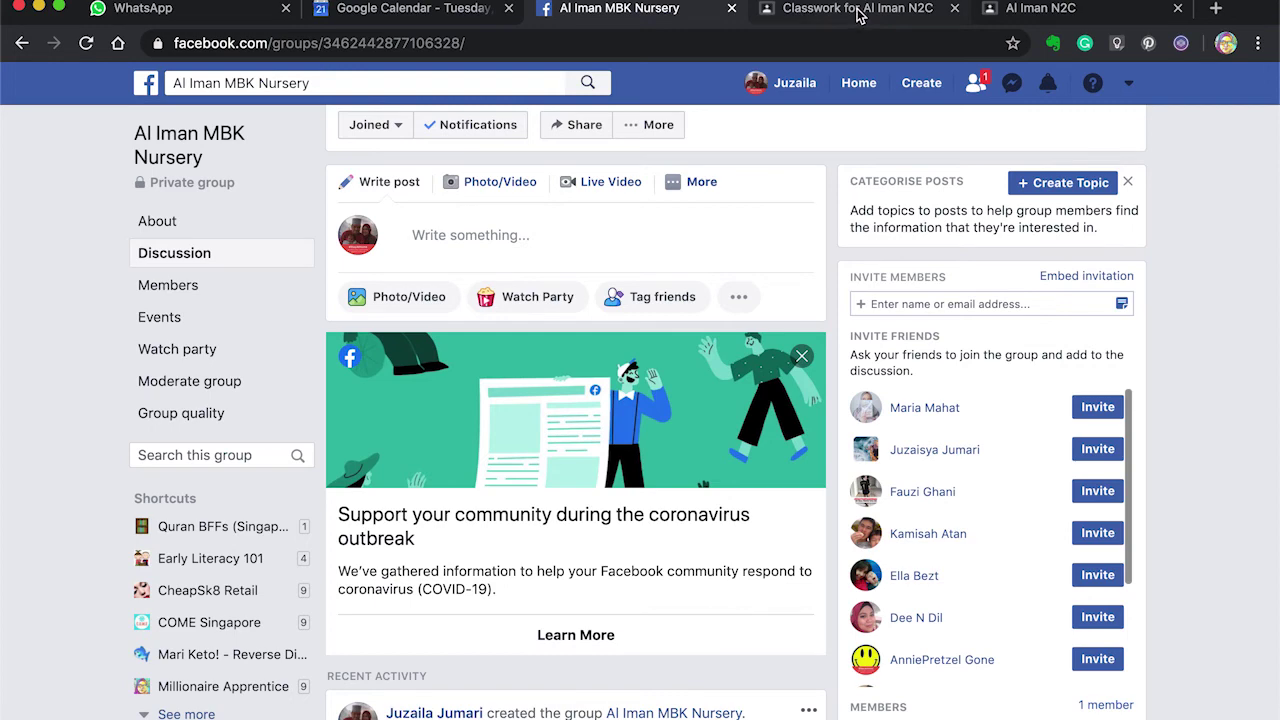
Switch to Google Classroom and look through the lesson posts and attachments in the Al Iman N2C stream.
left_click(857, 14)
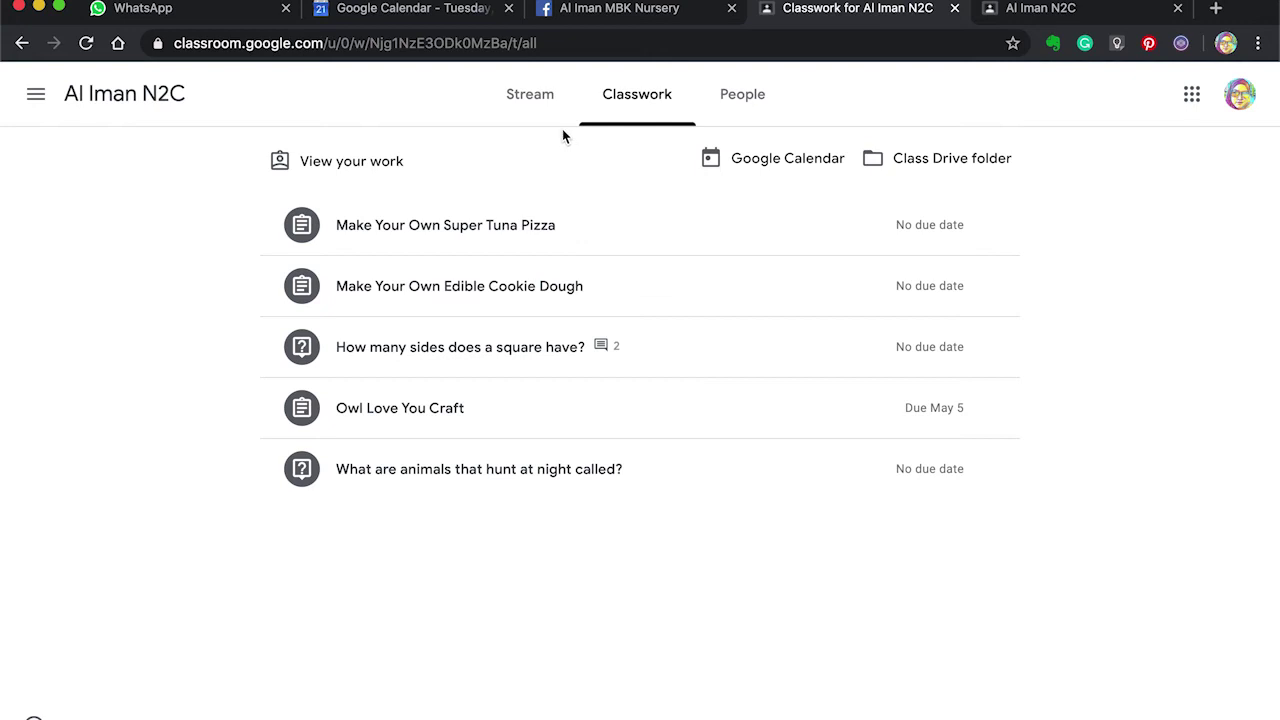
left_click(512, 110)
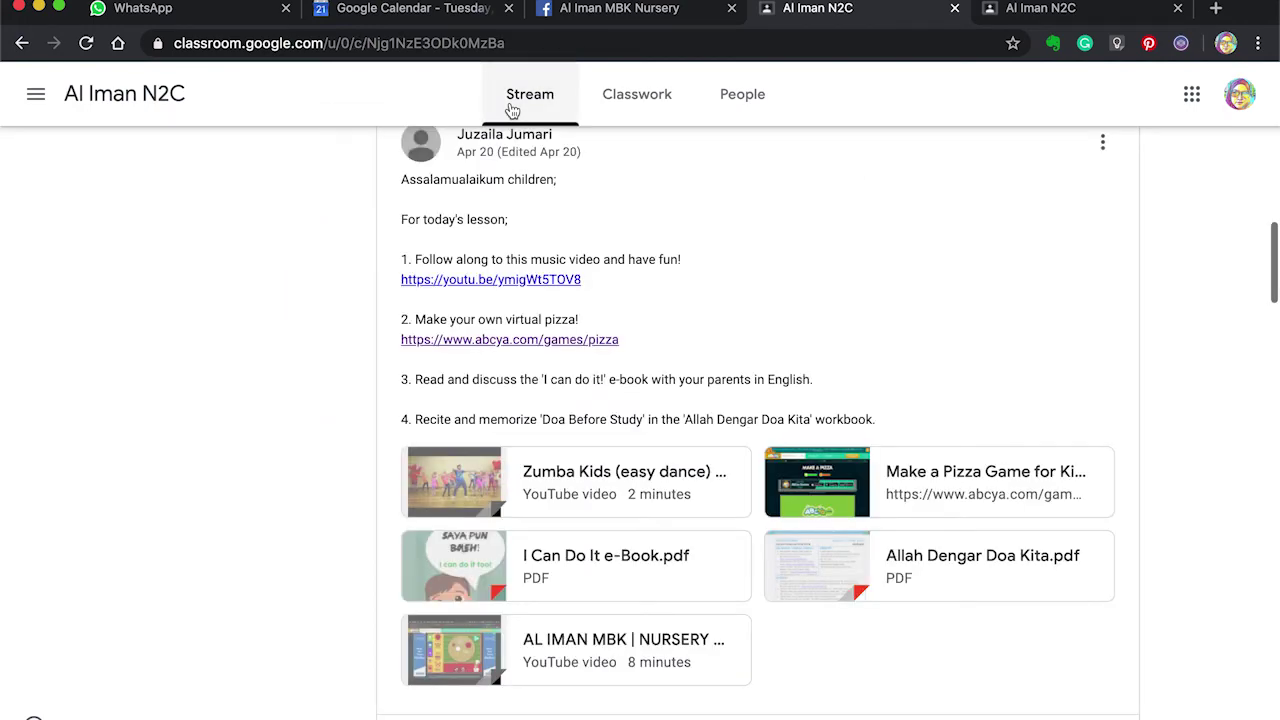
scroll(786, 371, "up", 7)
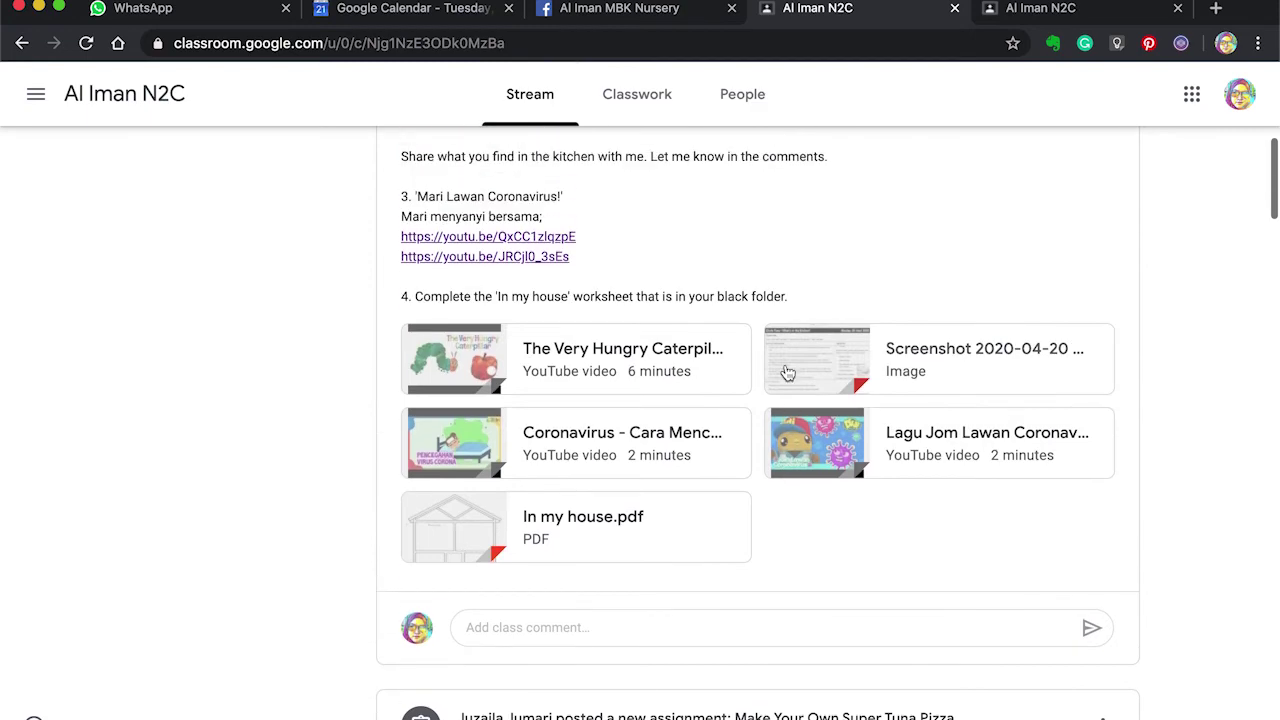
scroll(786, 371, "down", 1)
scroll(786, 371, "up", 2)
scroll(786, 371, "down", 6)
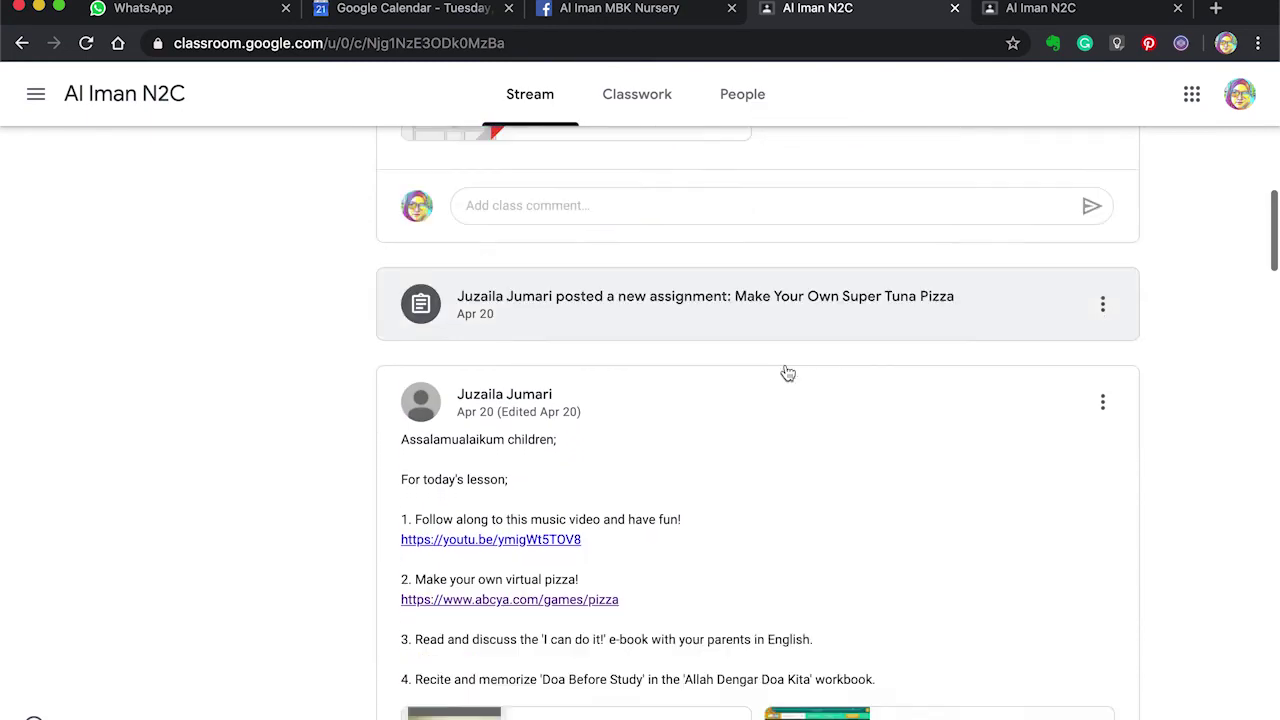
scroll(788, 373, "down", 5)
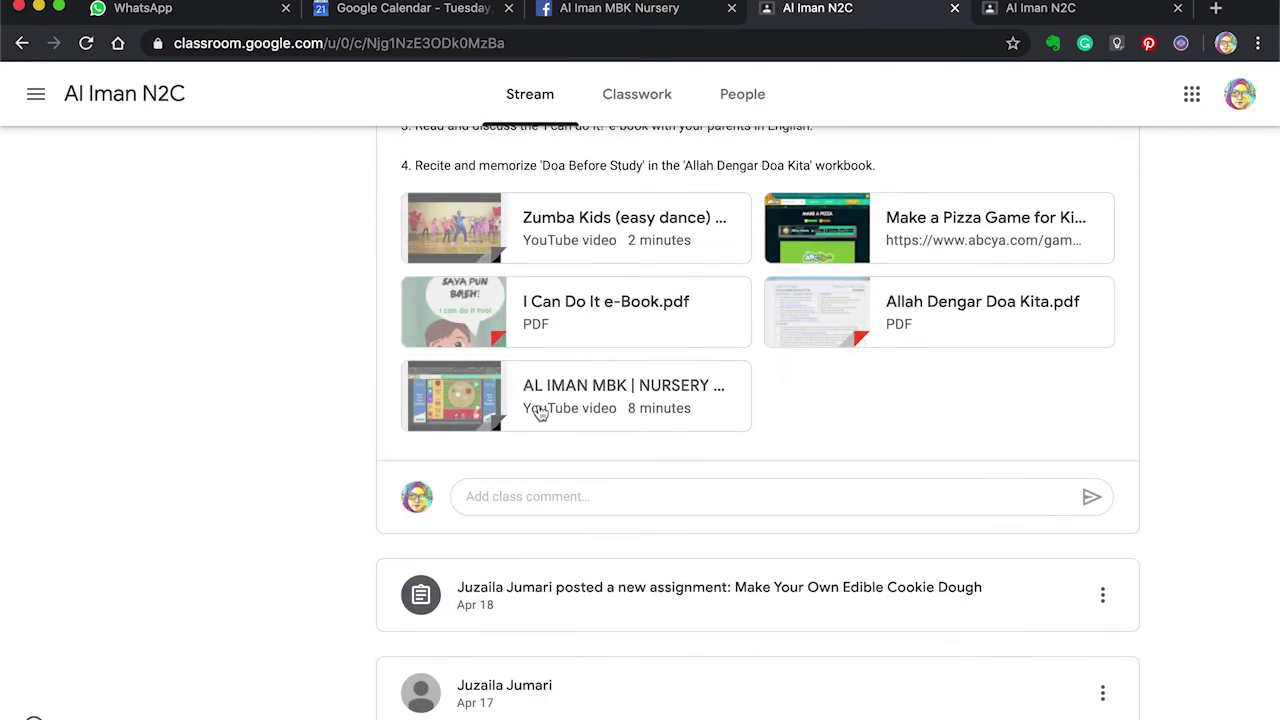
Preview the opening of the attached "AL IMAN MBK | NURSERY HBL 6 | MAKE YOUR OWN PIZZA" video, pause it and return to the stream.
left_click(540, 412)
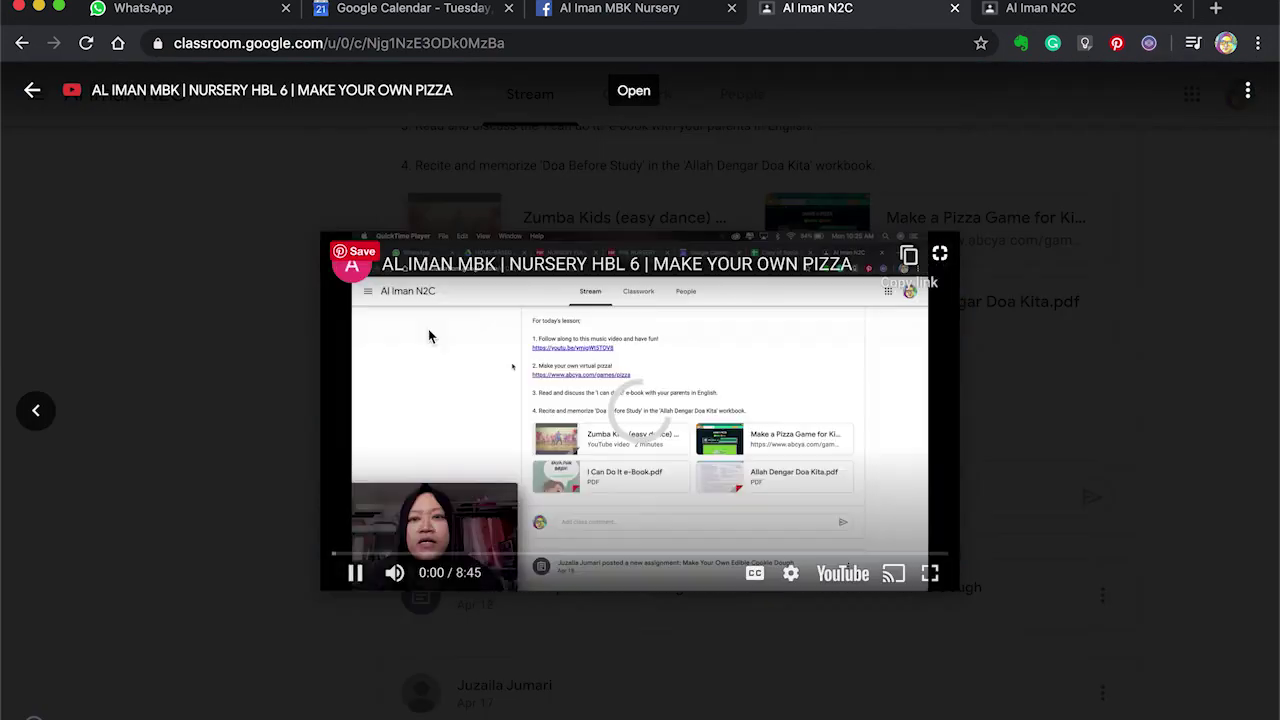
left_click(356, 574)
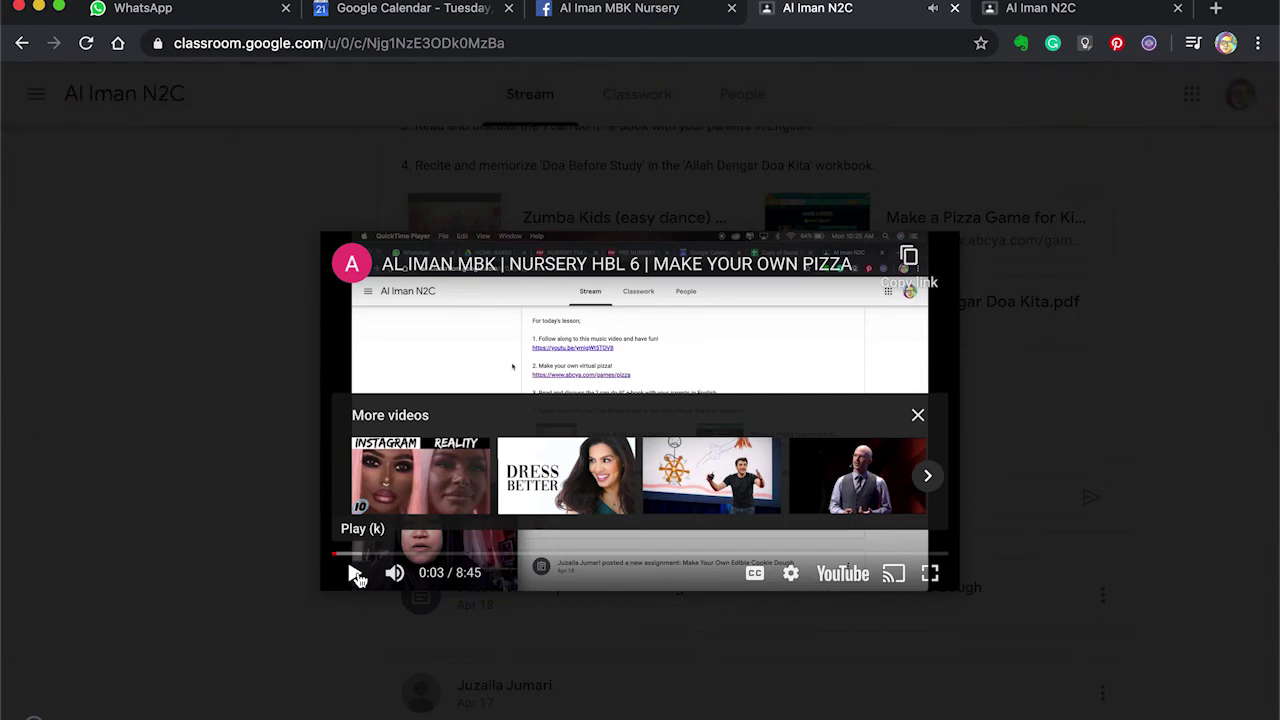
left_click(356, 574)
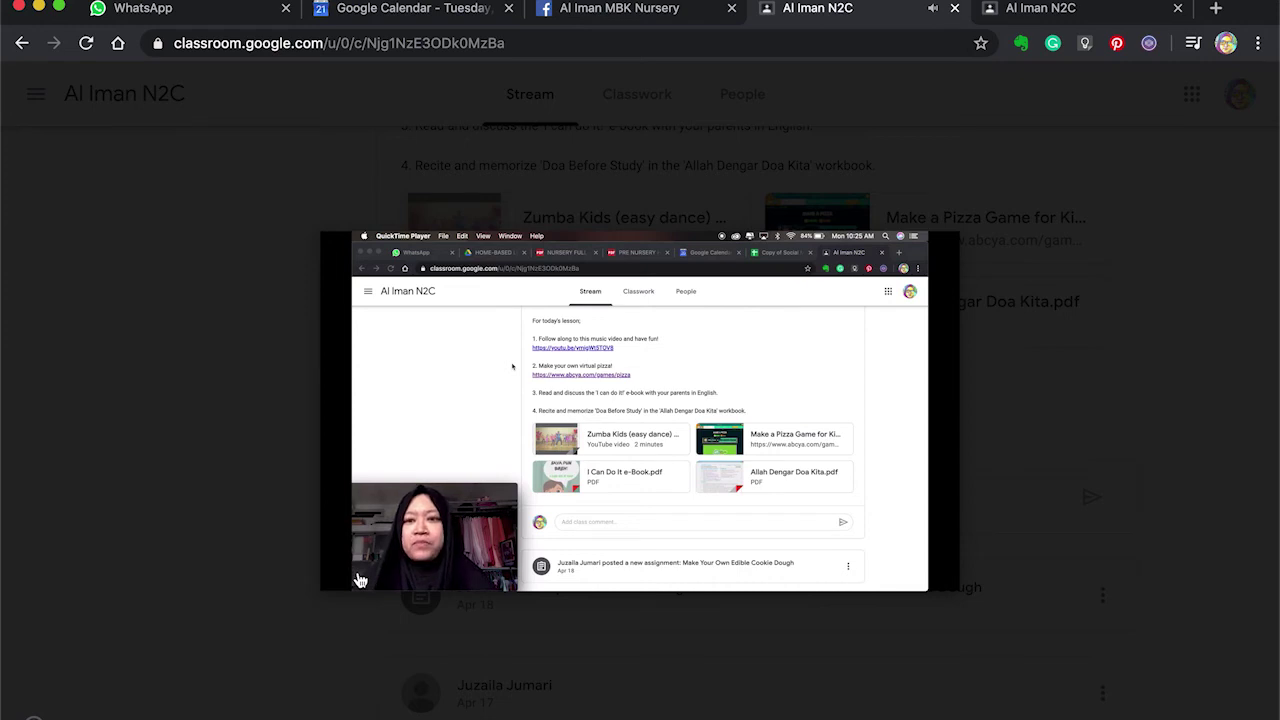
mouse_move(355, 583)
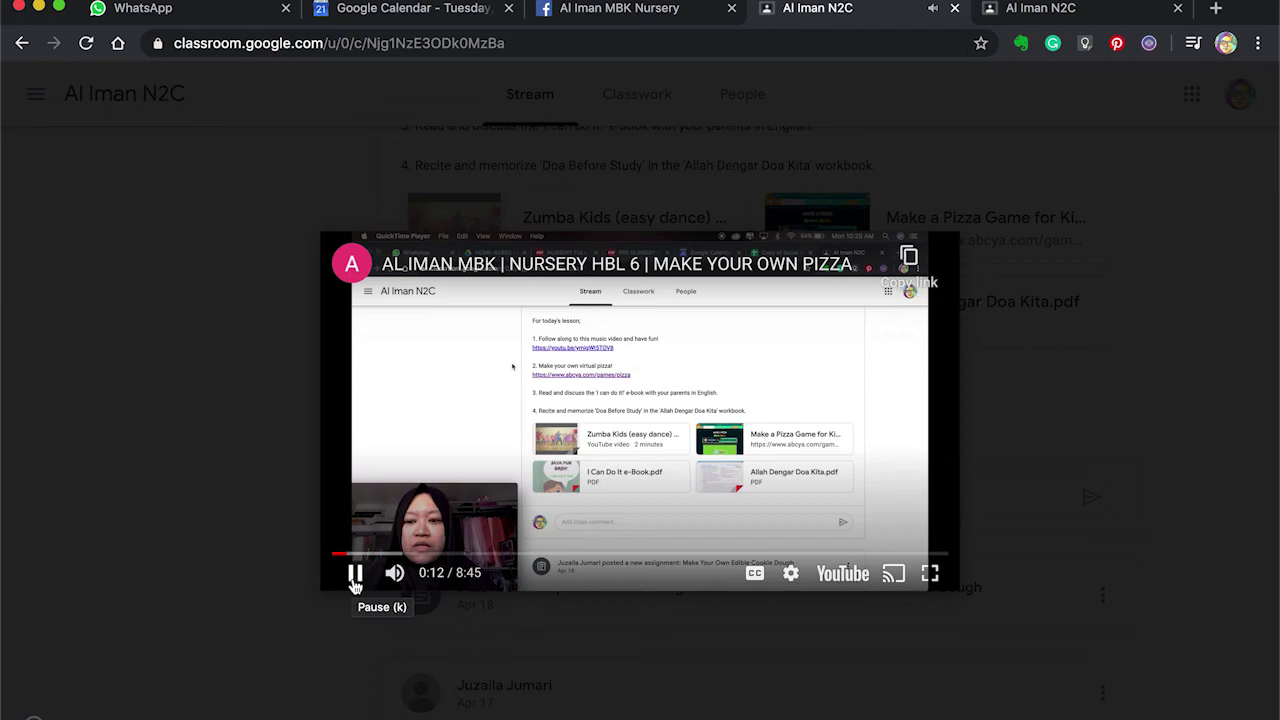
left_click(355, 578)
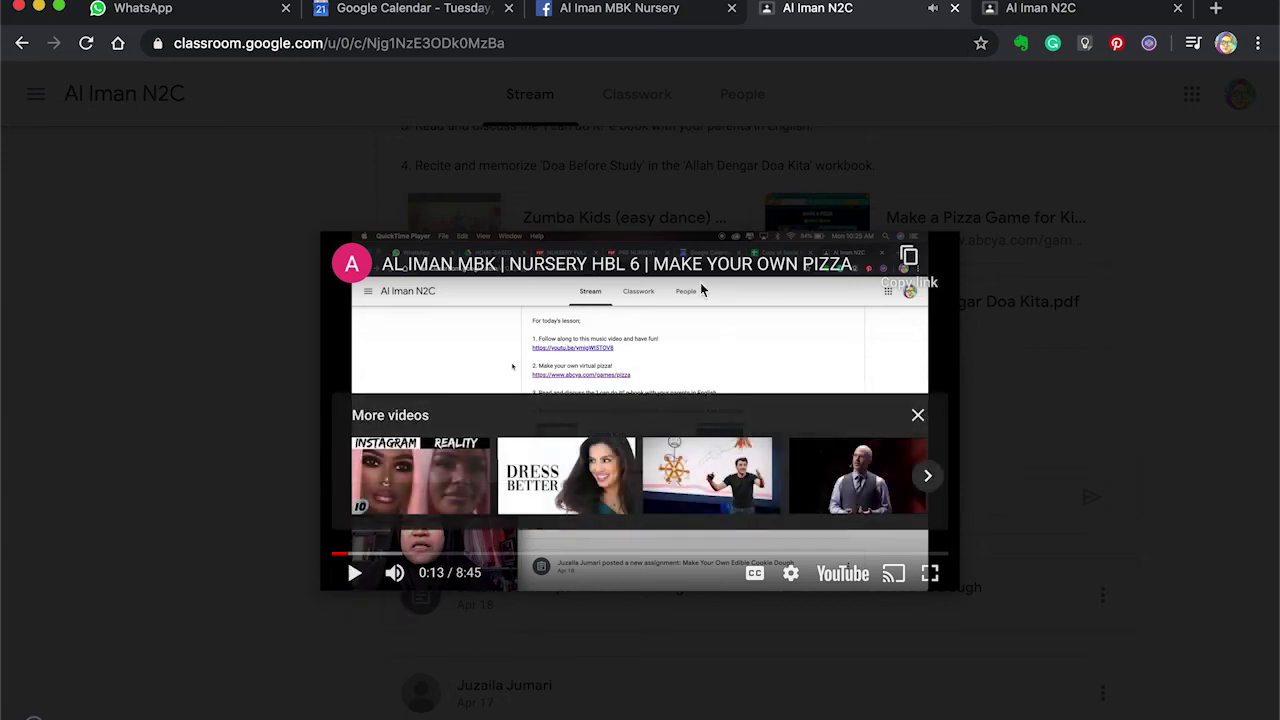
left_click(760, 218)
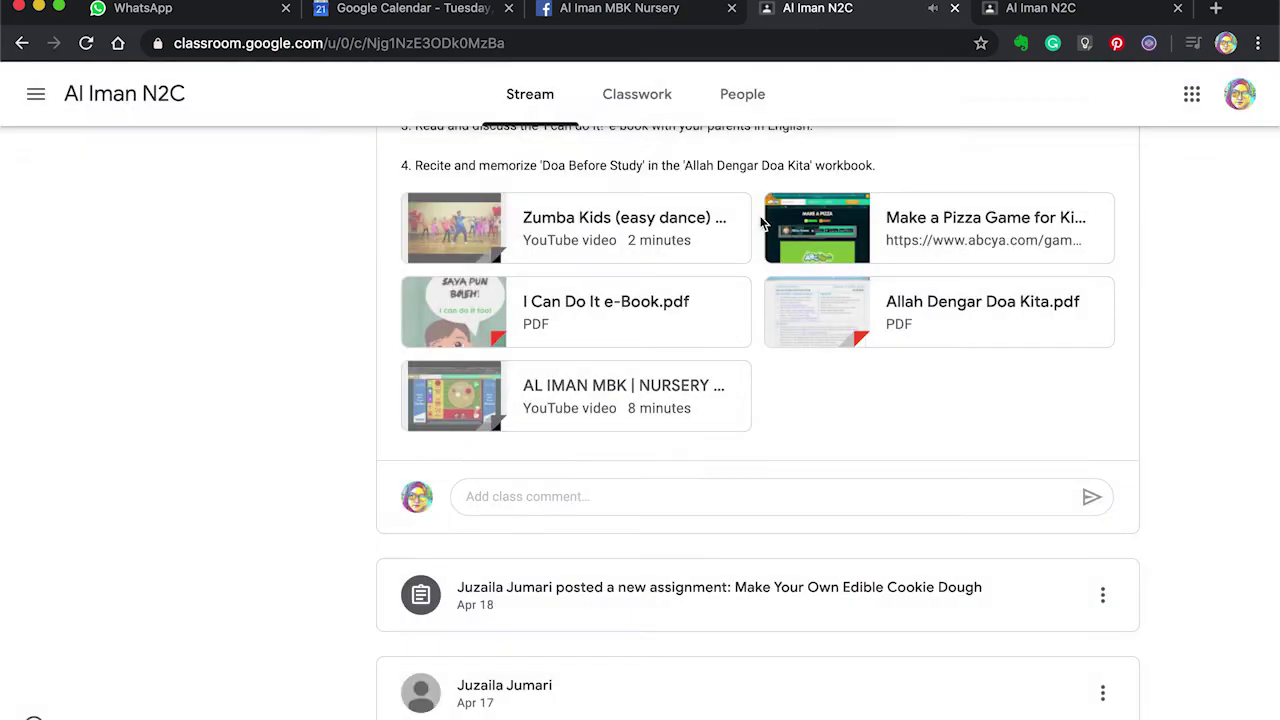
scroll(811, 362, "up", 4)
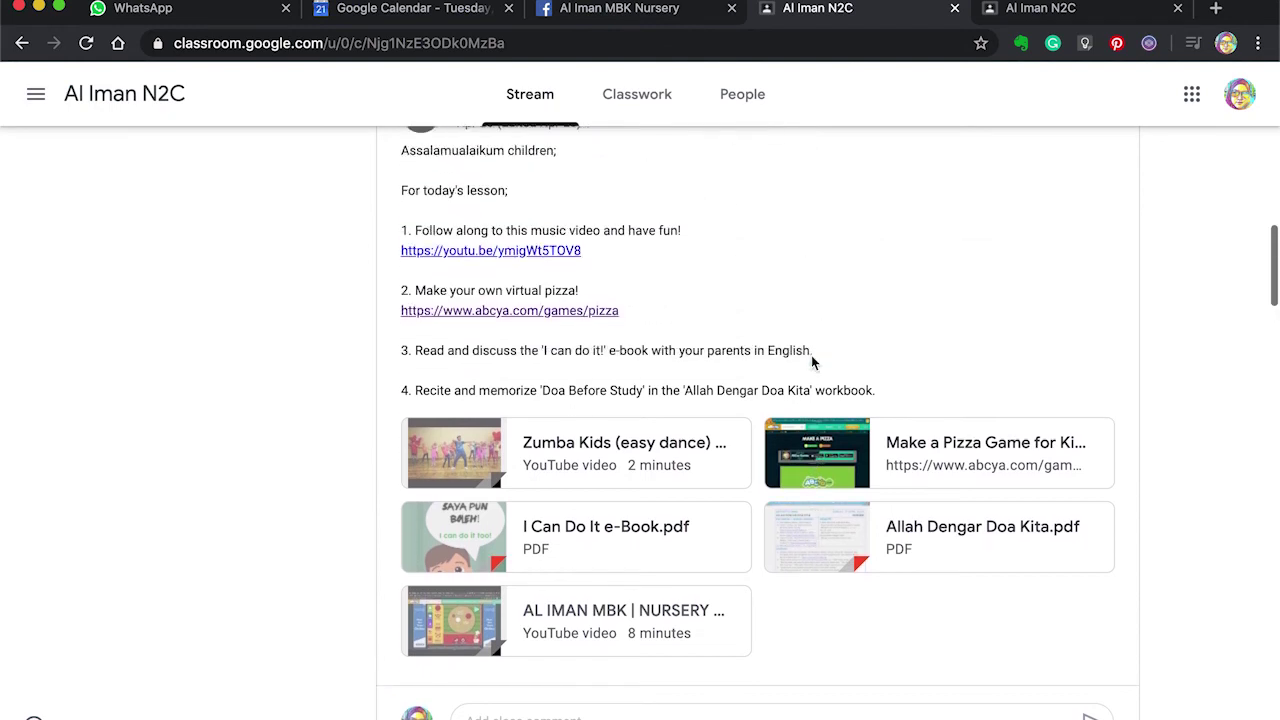
scroll(811, 362, "up", 7)
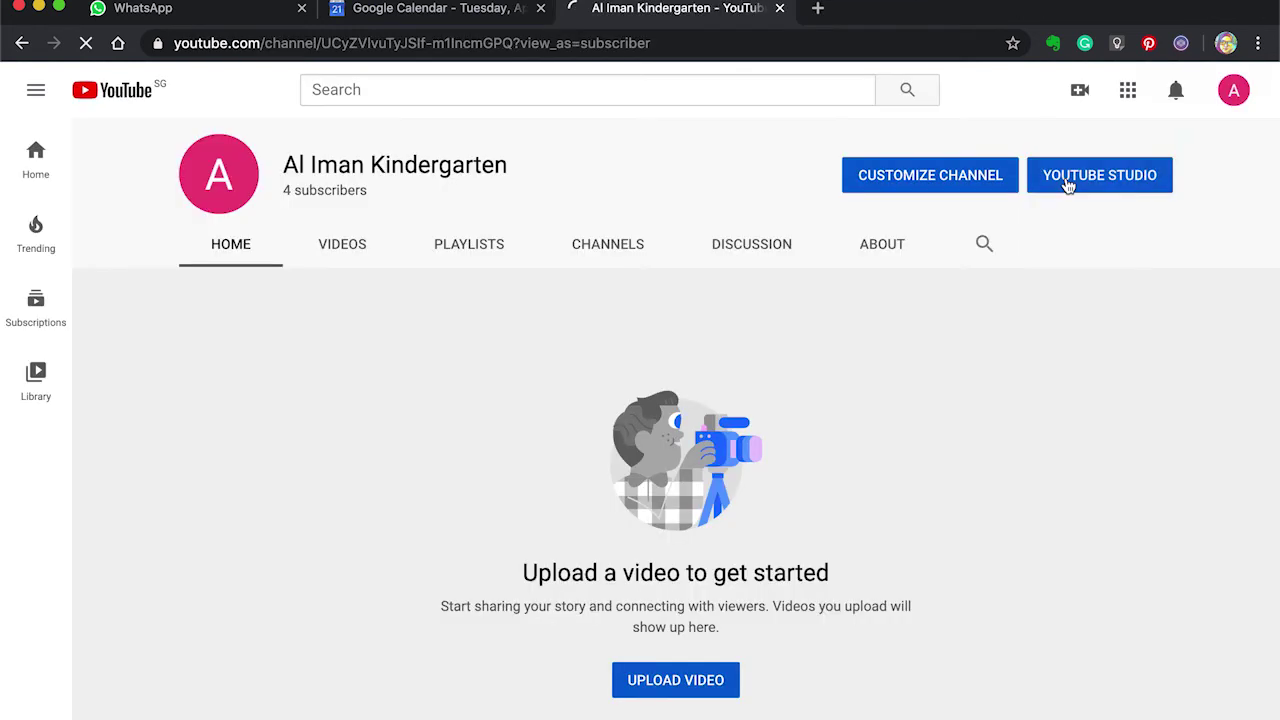
Open YouTube Studio for the Al Iman Kindergarten channel, dismiss the welcome notice and start a video upload.
left_click(1058, 178)
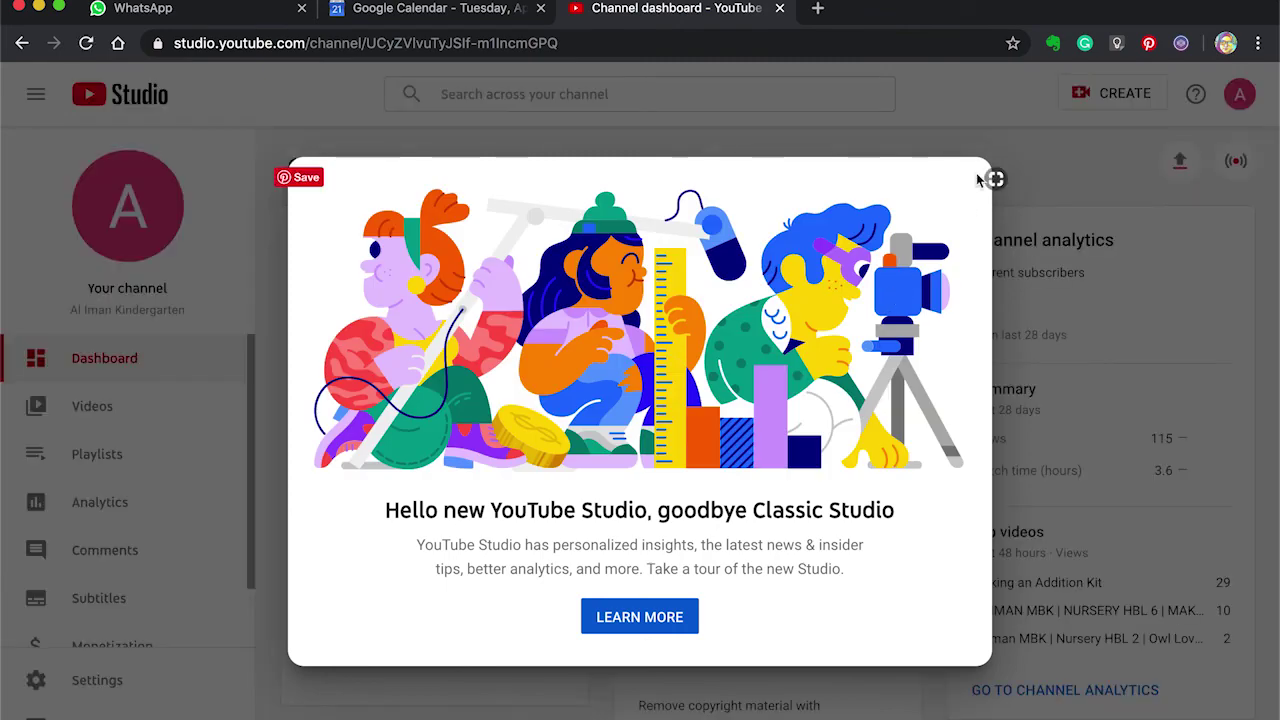
left_click(995, 179)
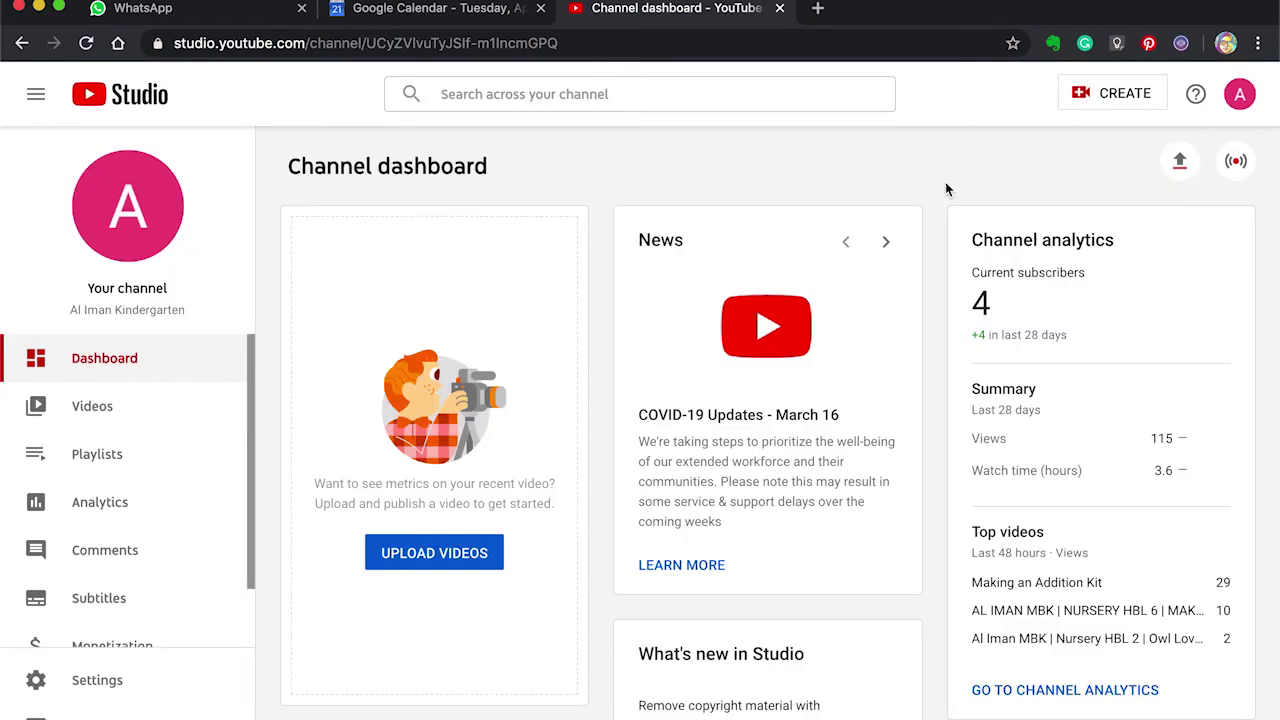
left_click(1120, 105)
left_click(1110, 135)
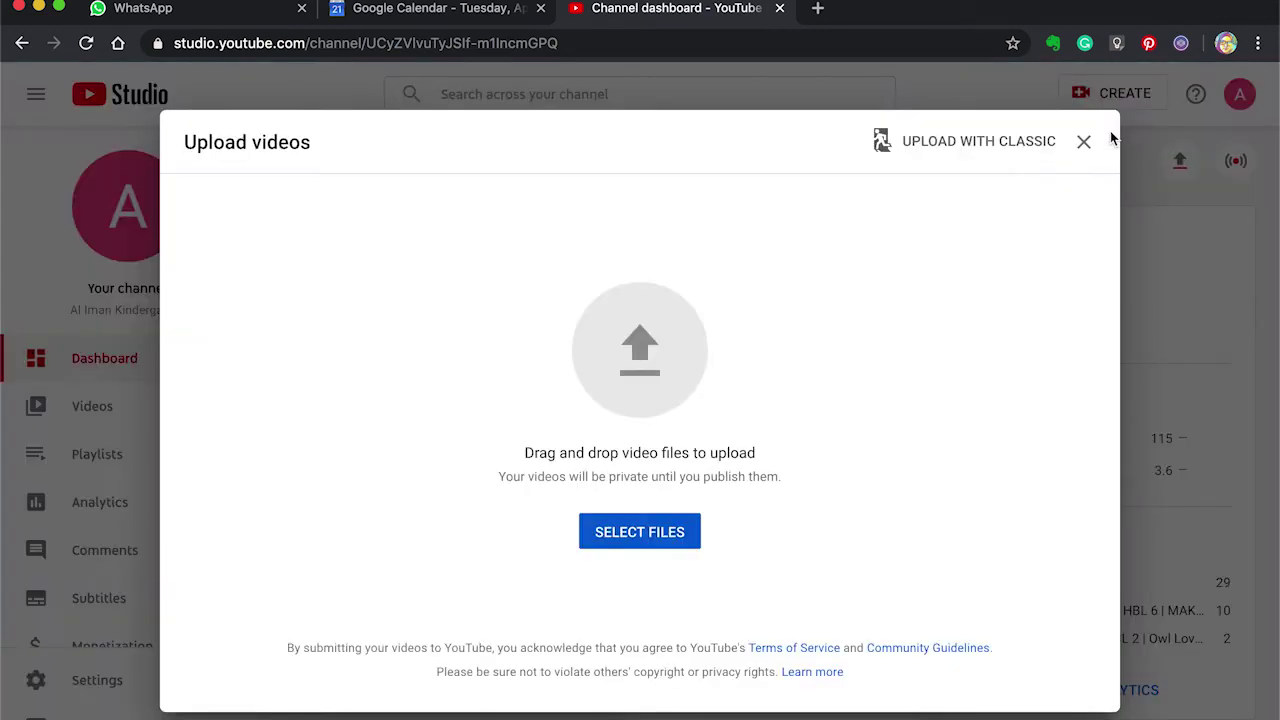
Choose hbl 7.mov from the Desktop as the video to upload.
left_click(634, 538)
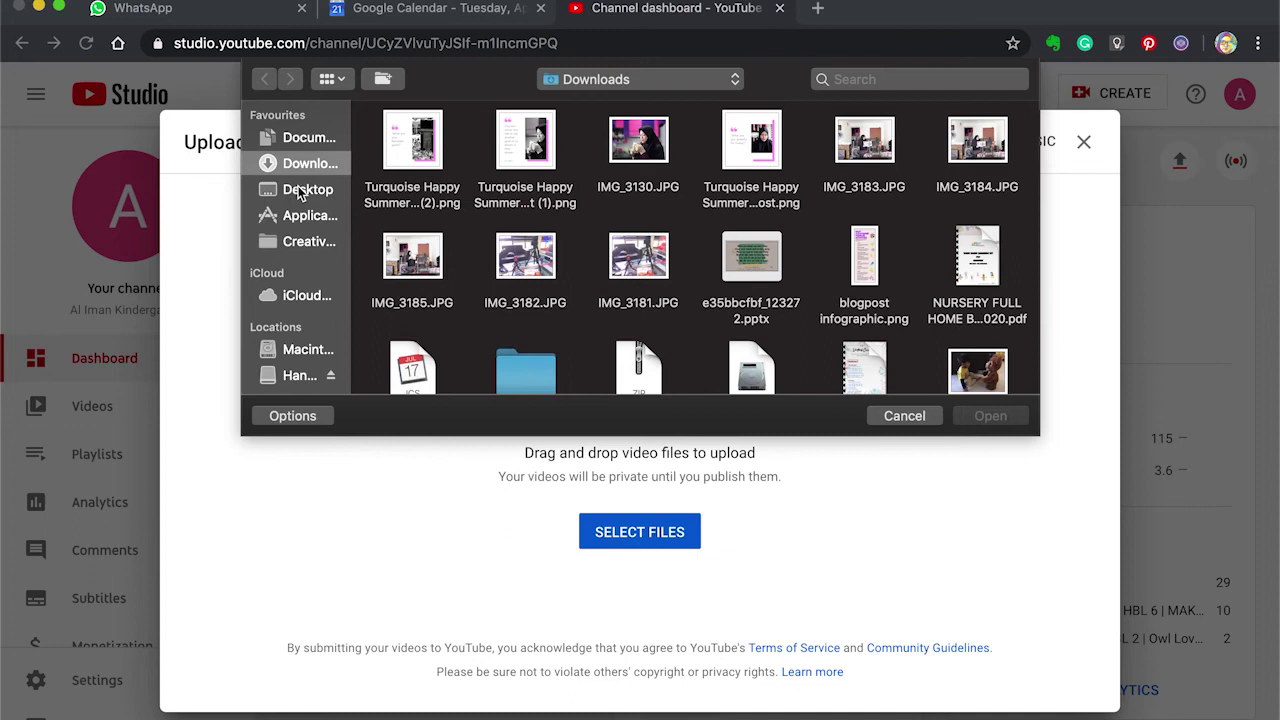
left_click(298, 188)
left_click(396, 187)
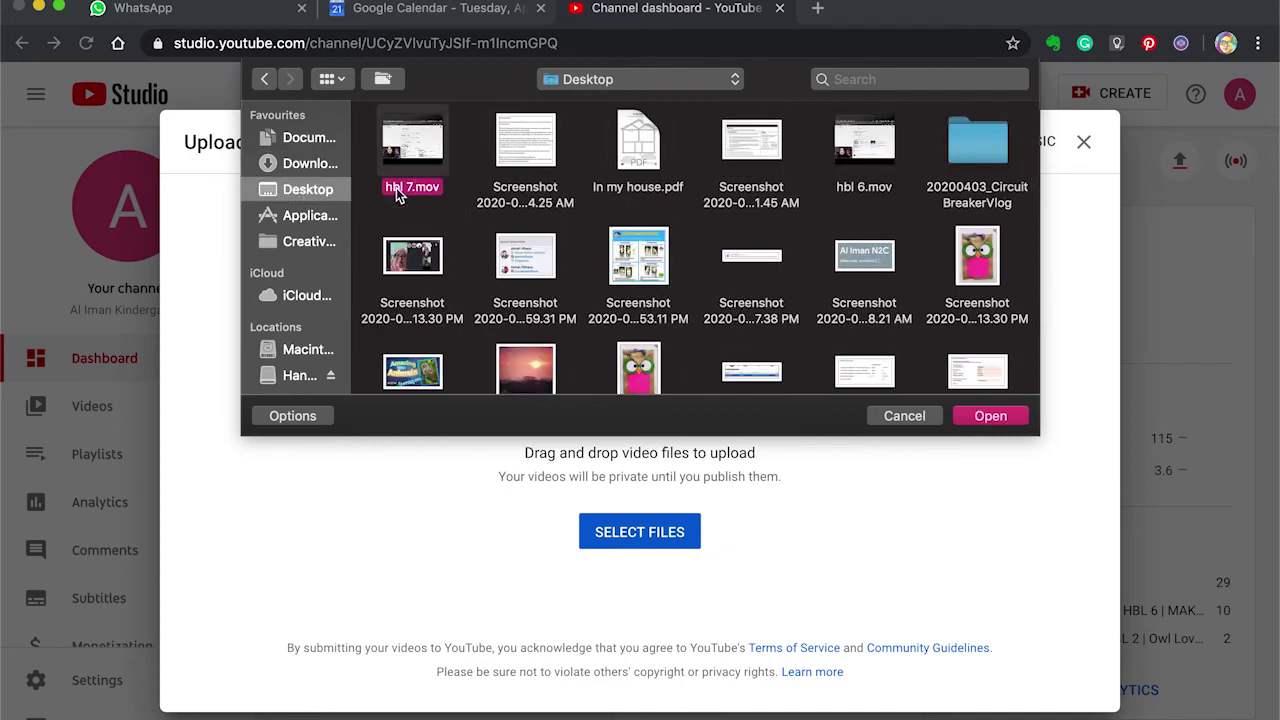
left_click(963, 419)
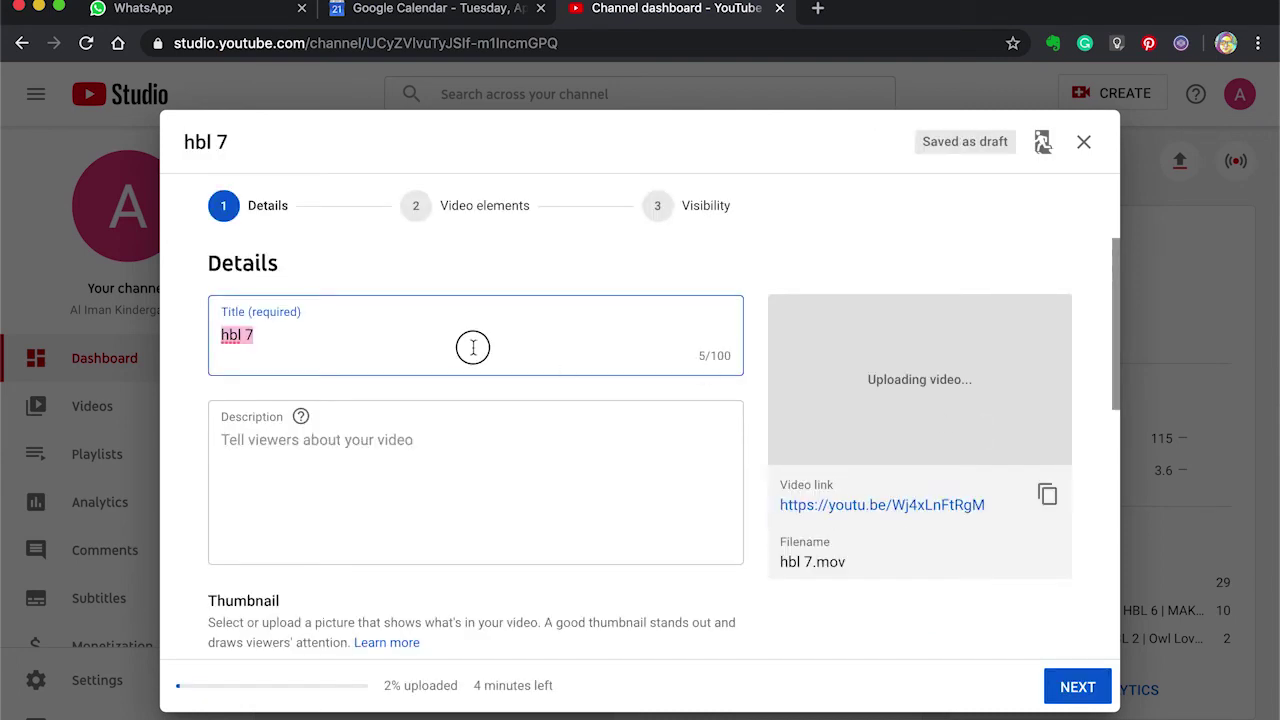
Replace the video title with "AL IMAN MBK | NURSERY HBL | WHAT'S IN THE KITCHEN".
left_click(473, 347)
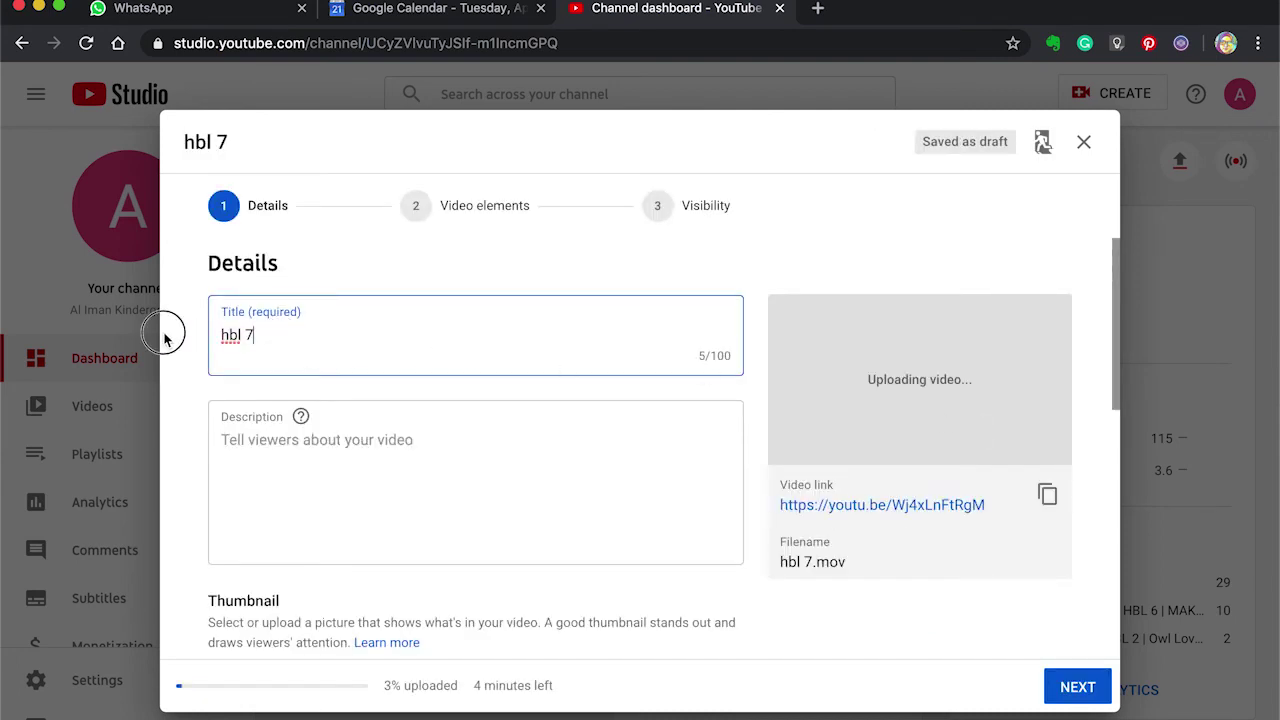
key("super+a")
type("AL")
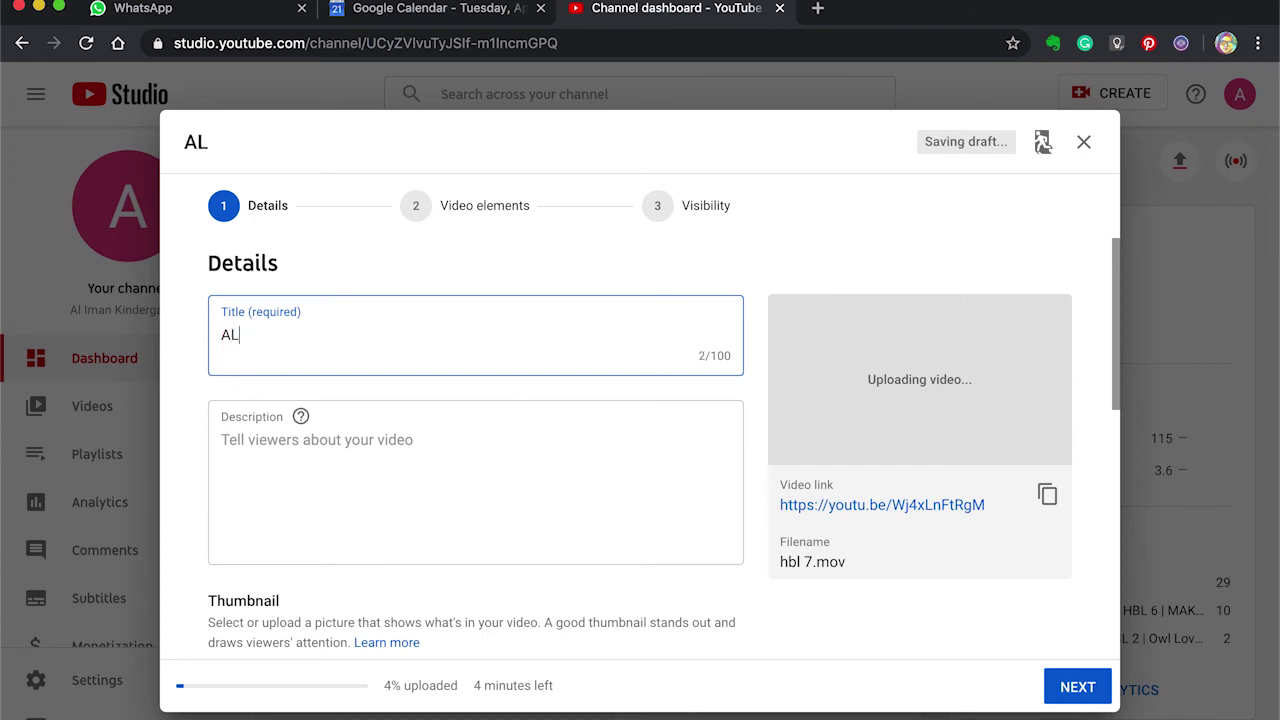
type(" IMAN M")
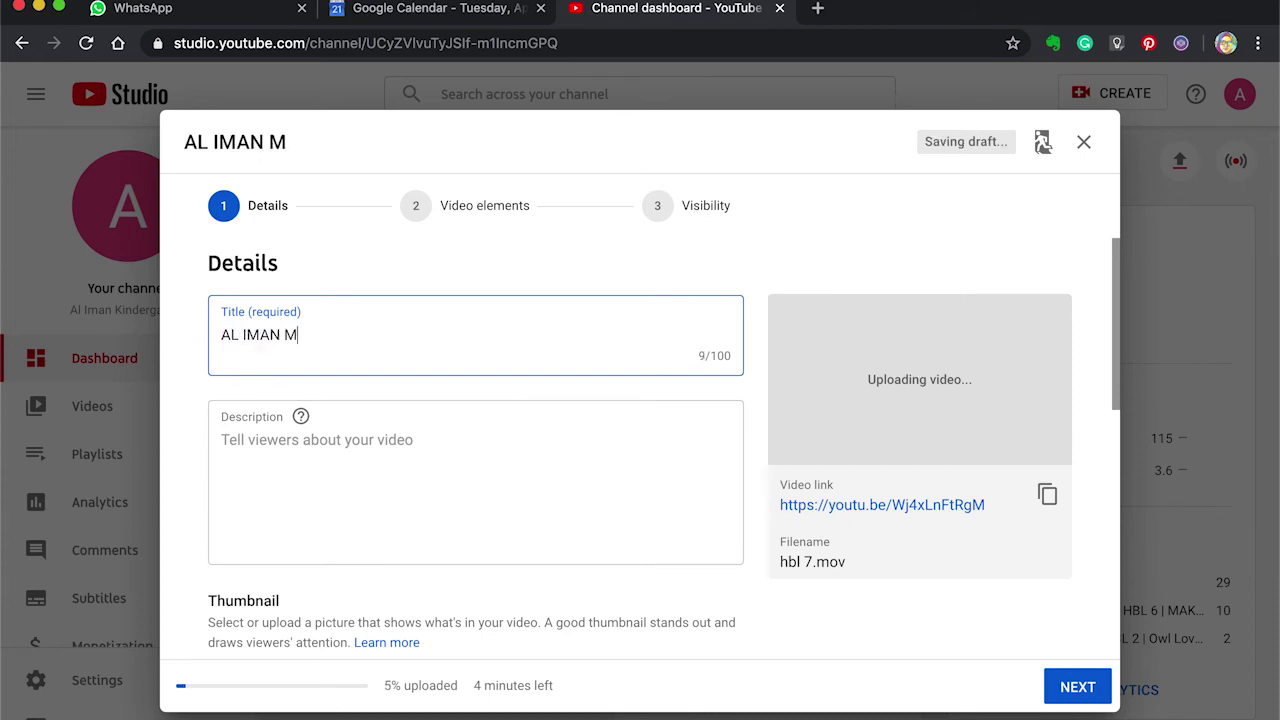
type("BK | NUR")
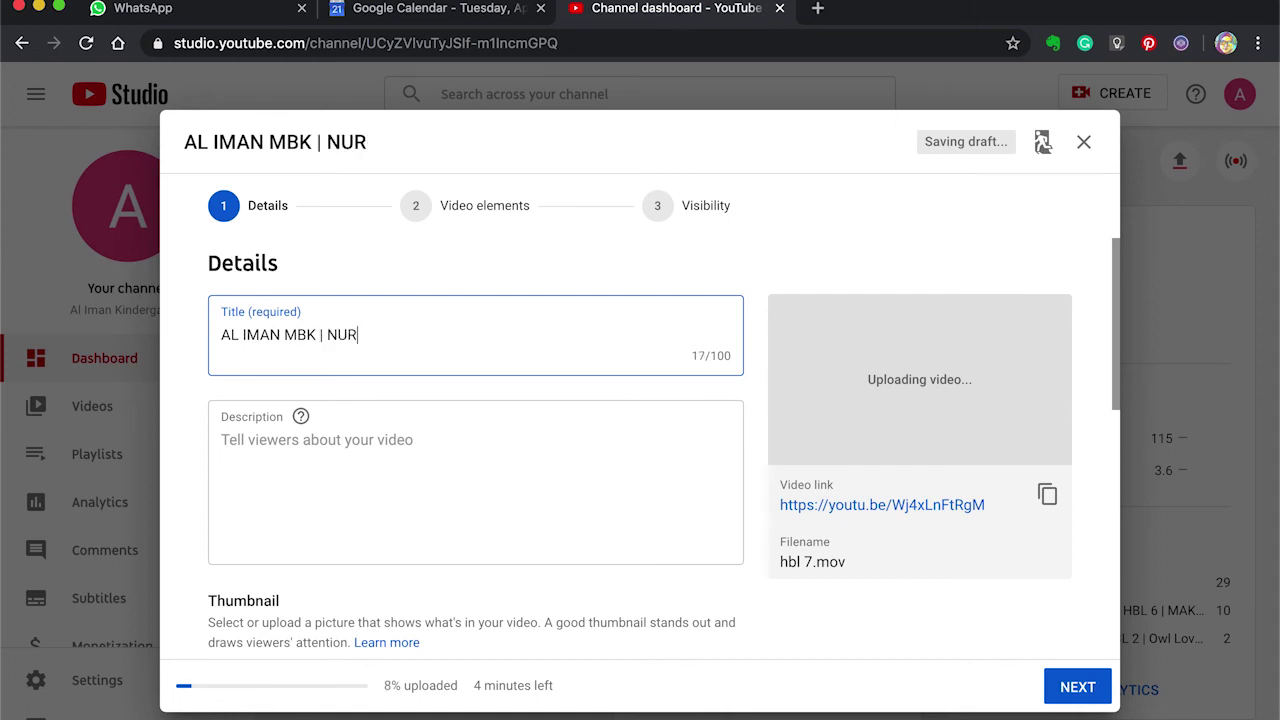
type("SERY HBL")
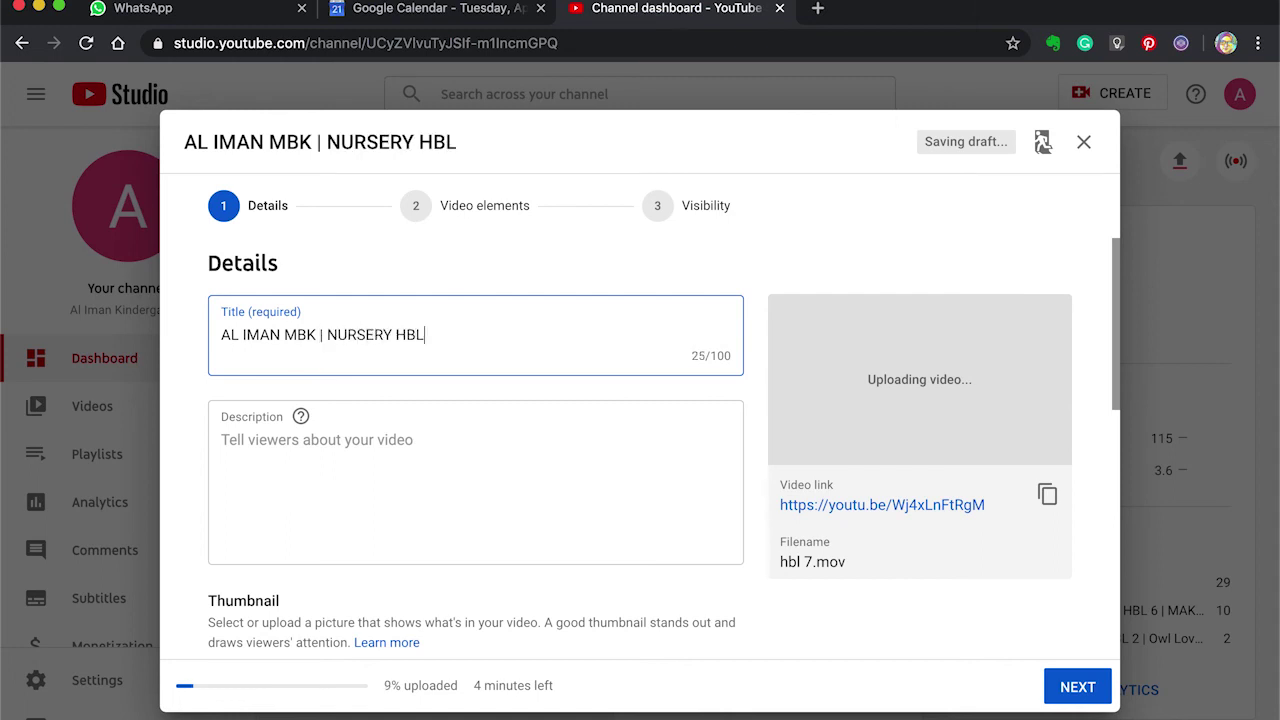
Mark the video as made for kids and continue past the video elements to the visibility settings.
left_click(218, 495)
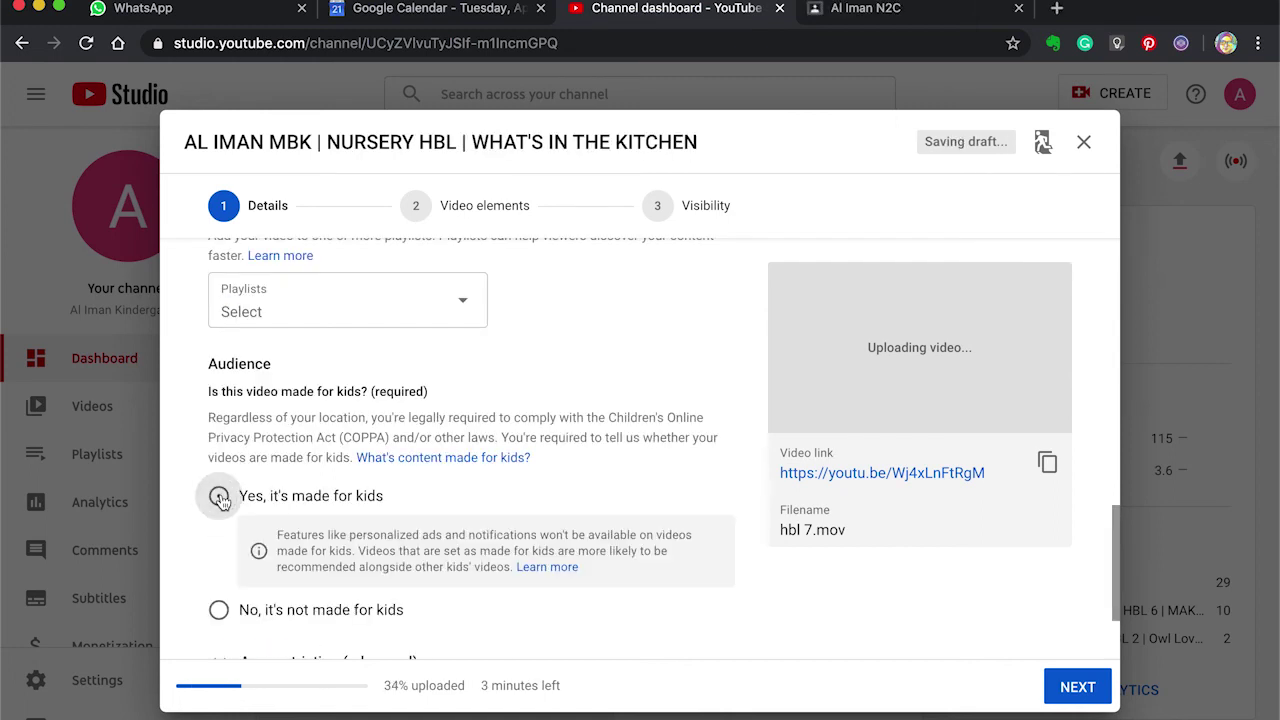
left_click(1077, 687)
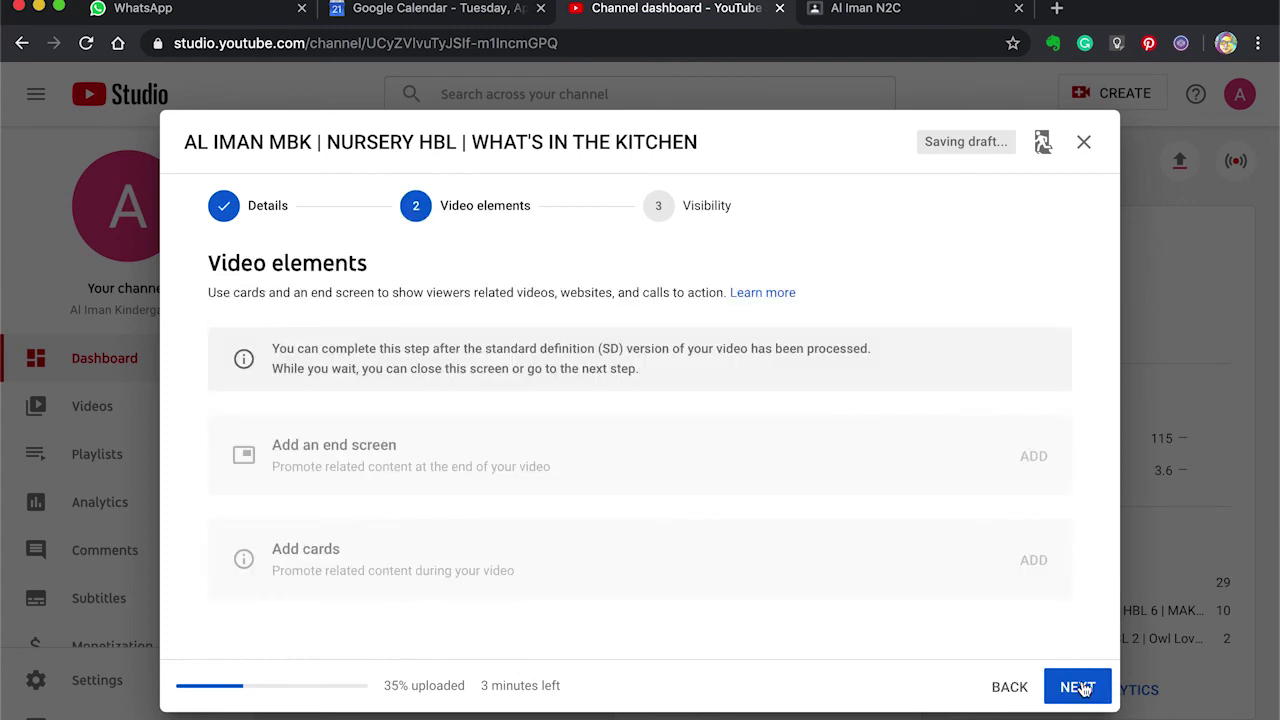
left_click(1085, 690)
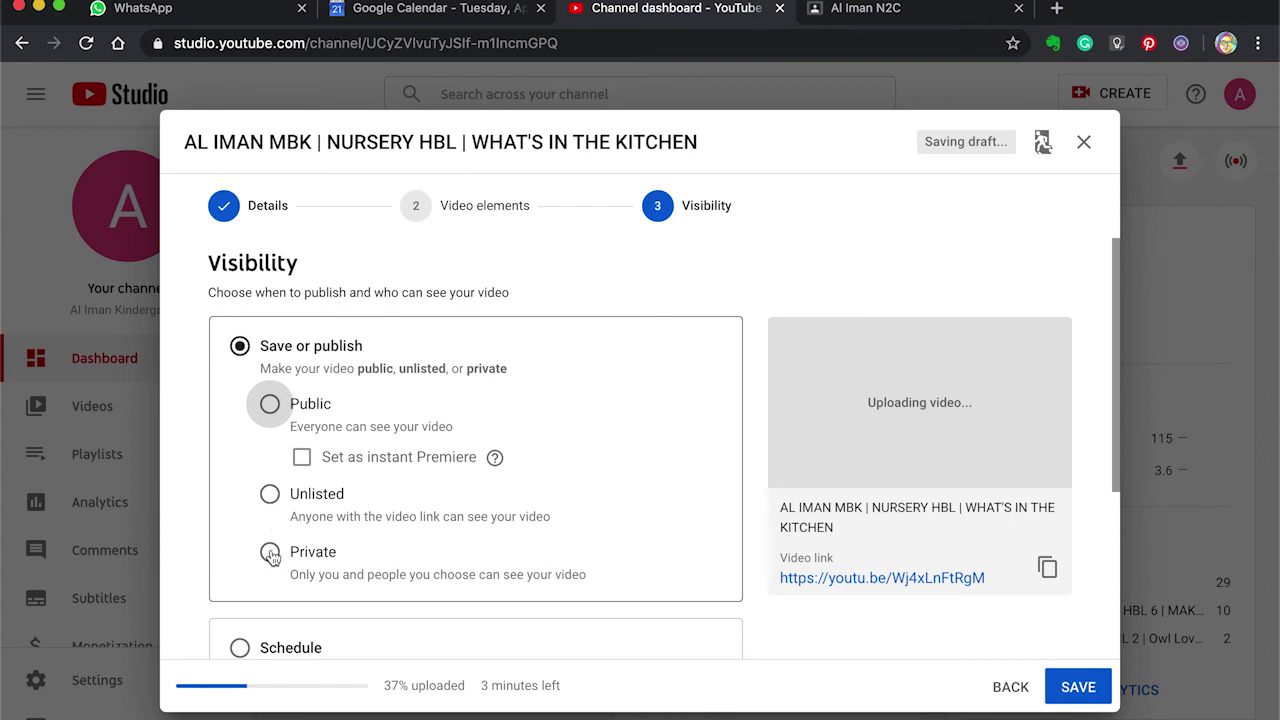
Save the video with Unlisted visibility and dismiss the upload notices.
left_click(270, 497)
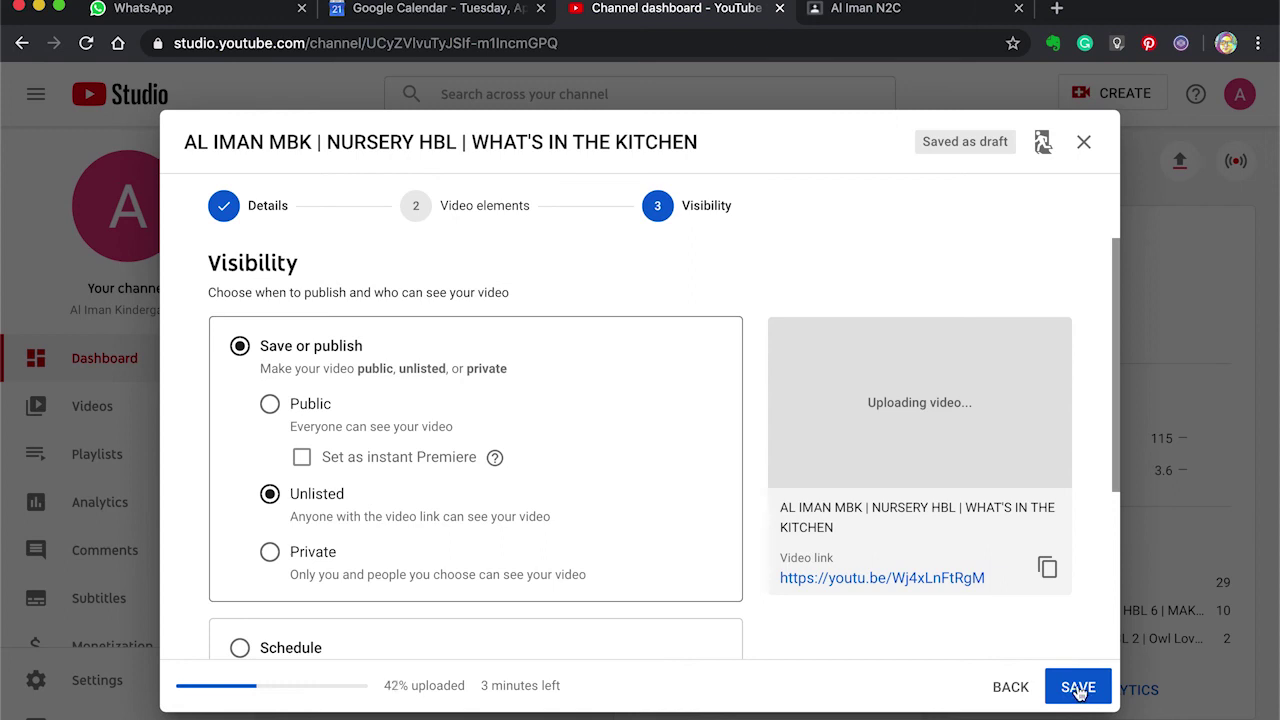
left_click(1079, 690)
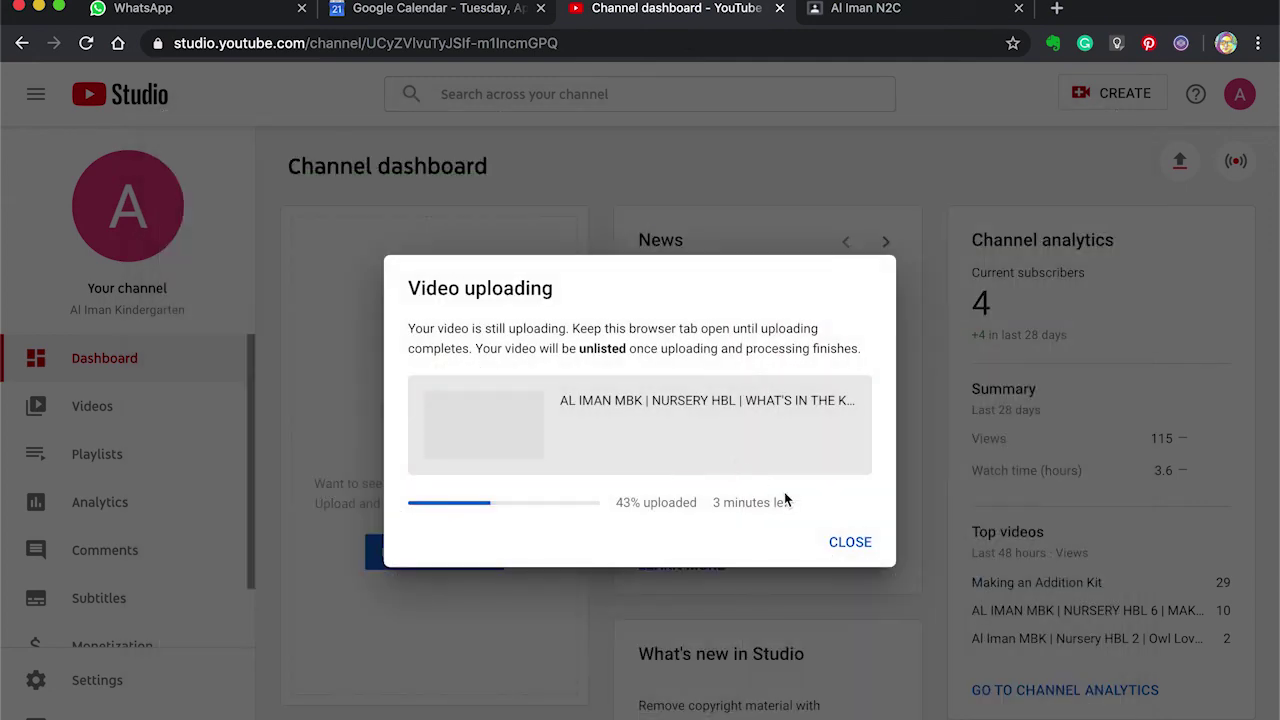
left_click(852, 550)
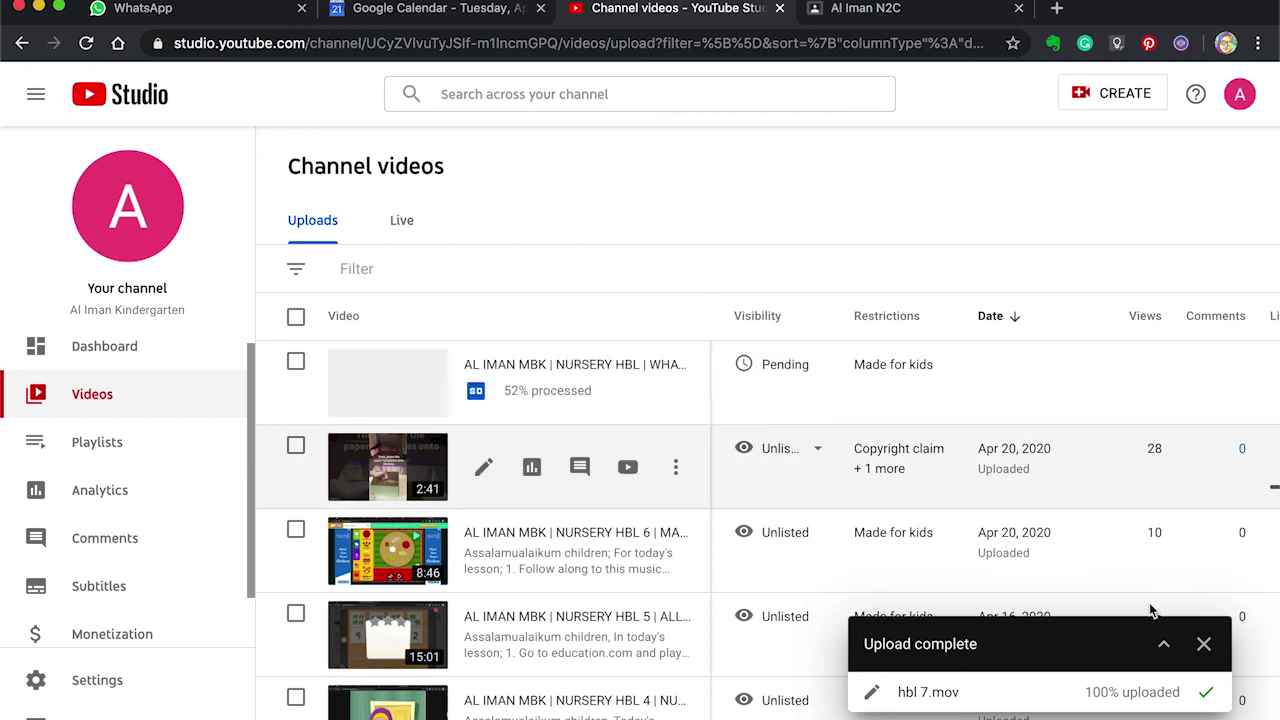
left_click(1204, 646)
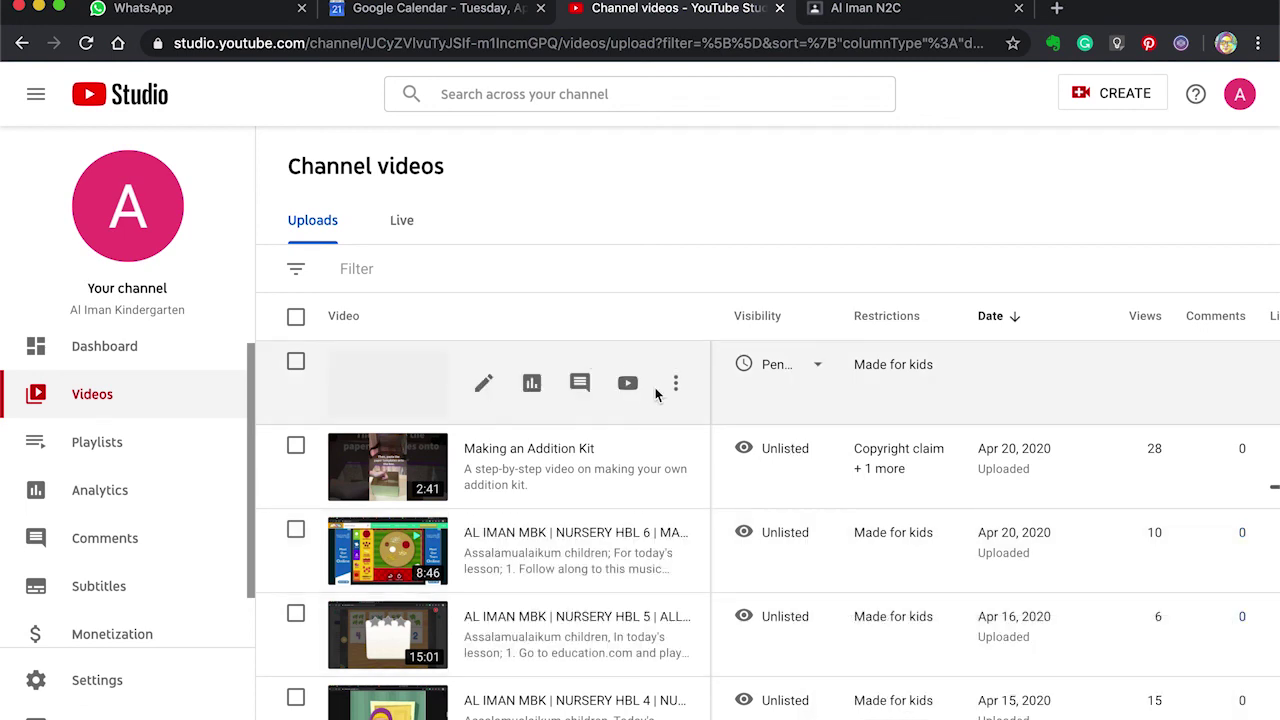